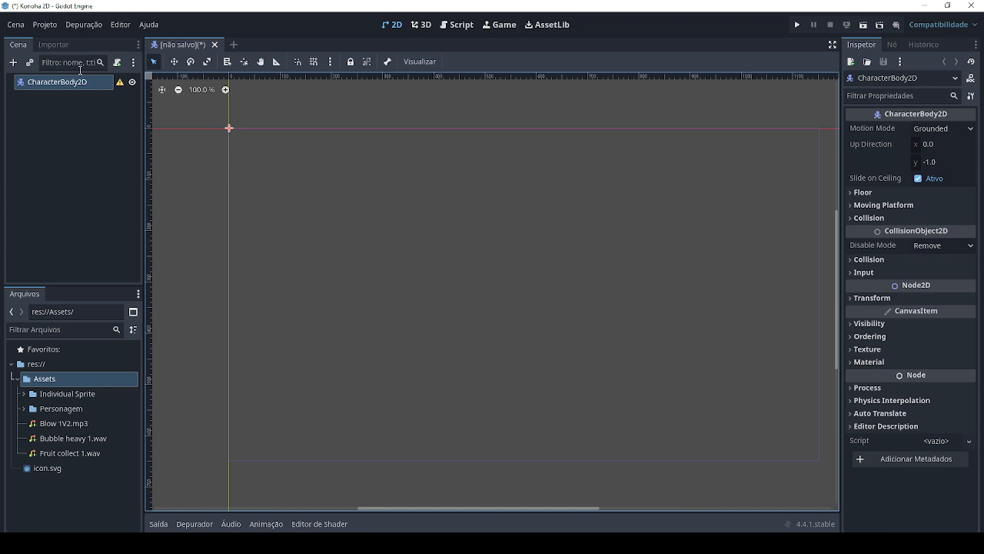
Step: Rename the root CharacterBody2D node to Player
double_click(71, 84)
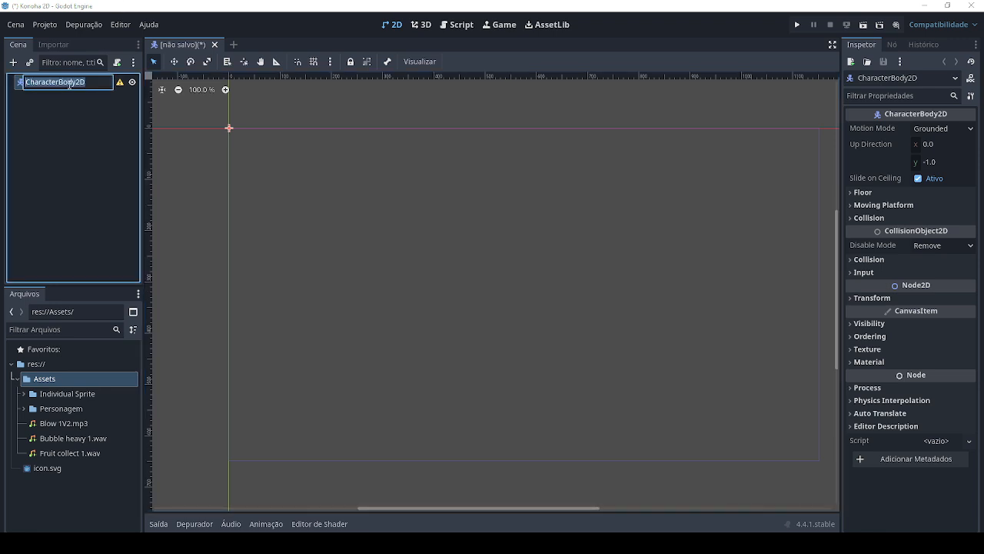
text(Player)
key(Return)
Step: Add a Sprite2D node as a child of the Player node
right_click(67, 83)
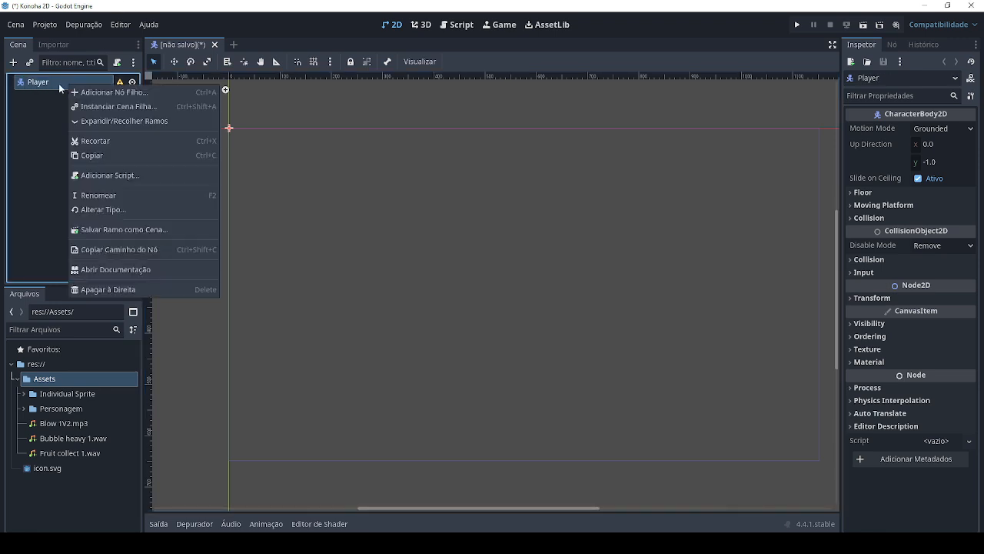
click(87, 94)
text(sprite)
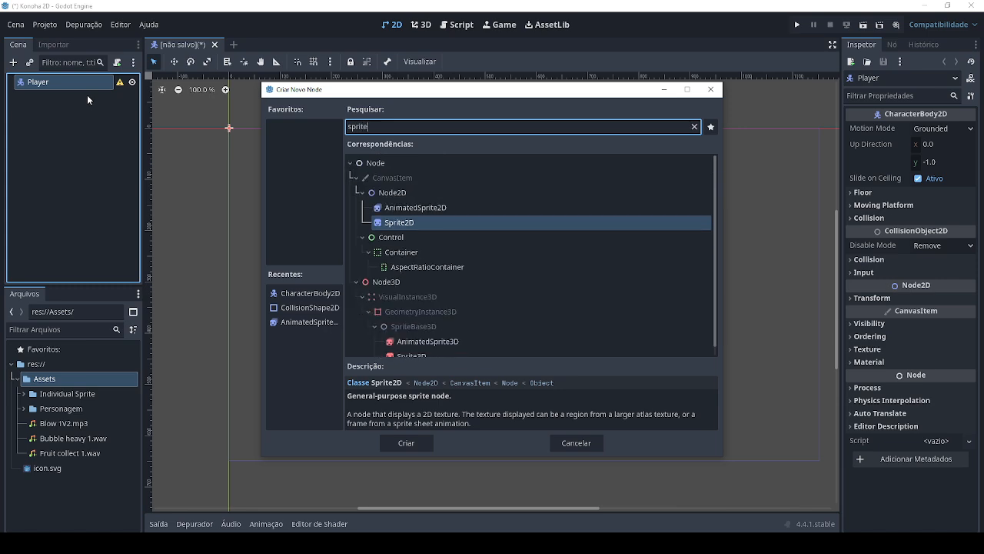
key(Return)
Step: Add a CollisionShape2D node as a child of the Player node
click(59, 81)
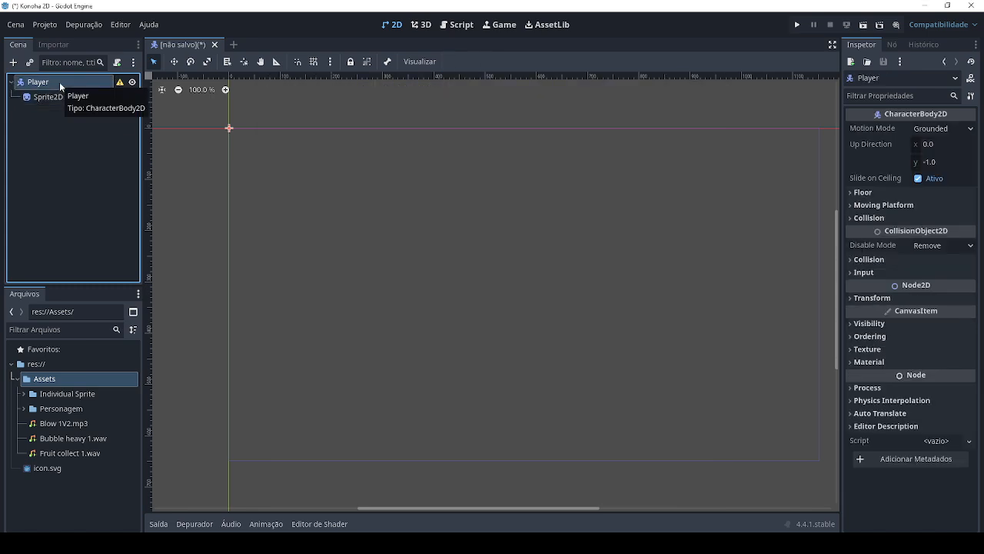
right_click(59, 81)
click(79, 86)
text(collision)
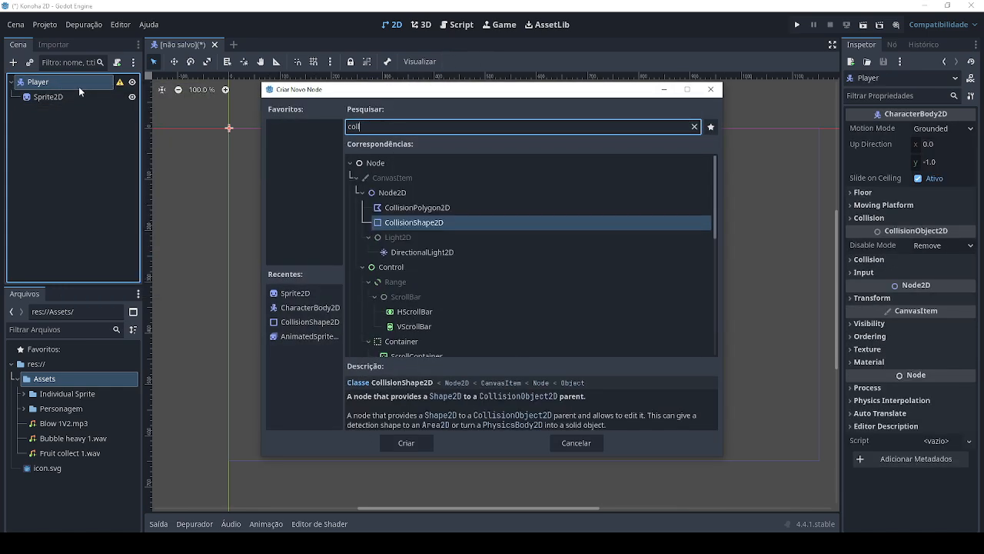
key(Return)
Step: Add an AnimationPlayer node as a child of the Player node
right_click(78, 85)
click(100, 94)
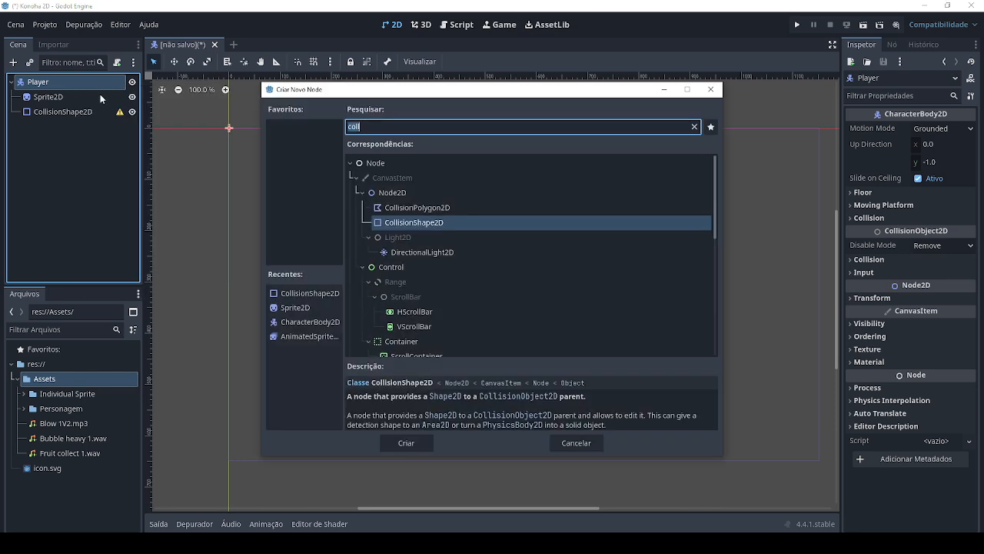
text(animation)
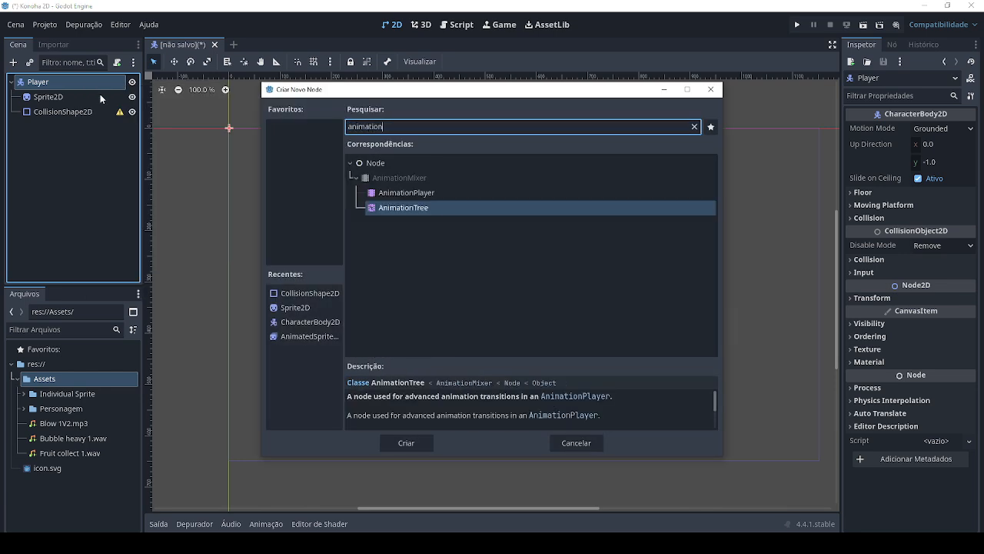
double_click(406, 193)
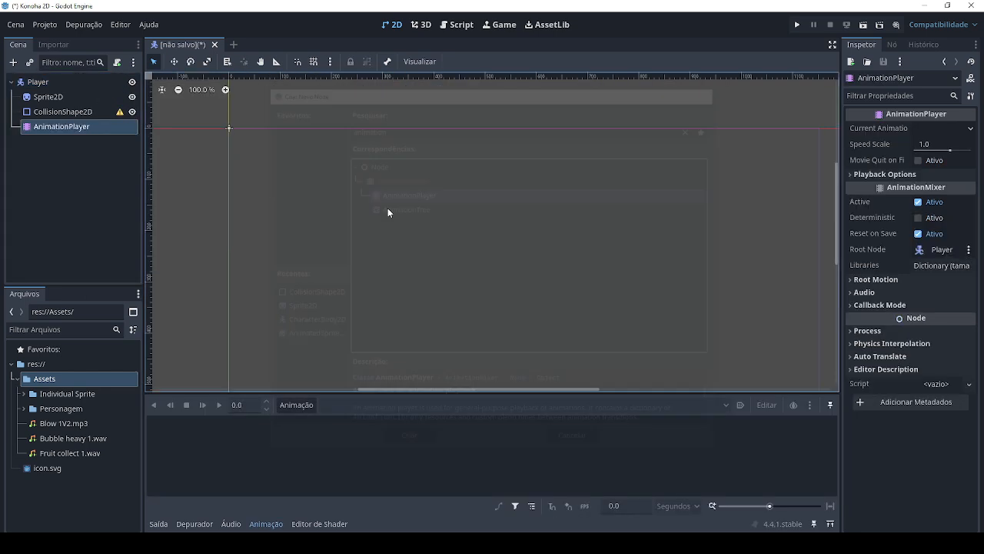
Step: Assign Warrior_Idle_1.png from the idle folder under Individual Sprite as the Sprite2D node's texture
click(24, 393)
scroll(38, 415, down, 3)
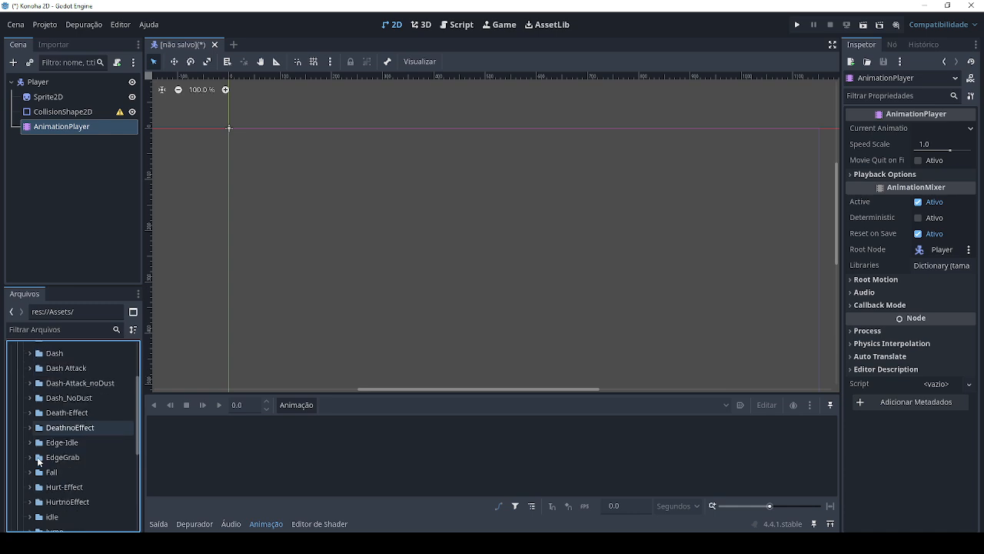
click(34, 494)
scroll(42, 500, down, 2)
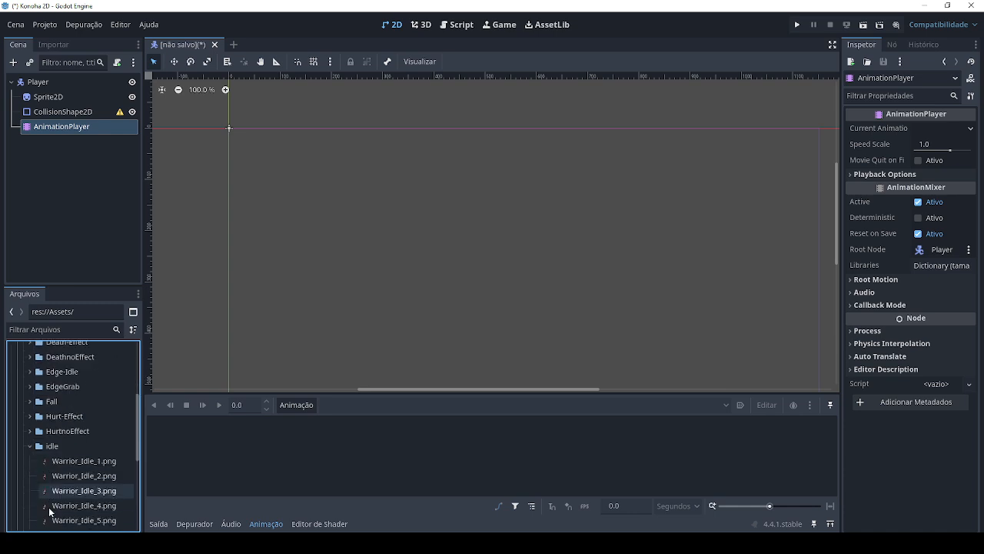
click(47, 97)
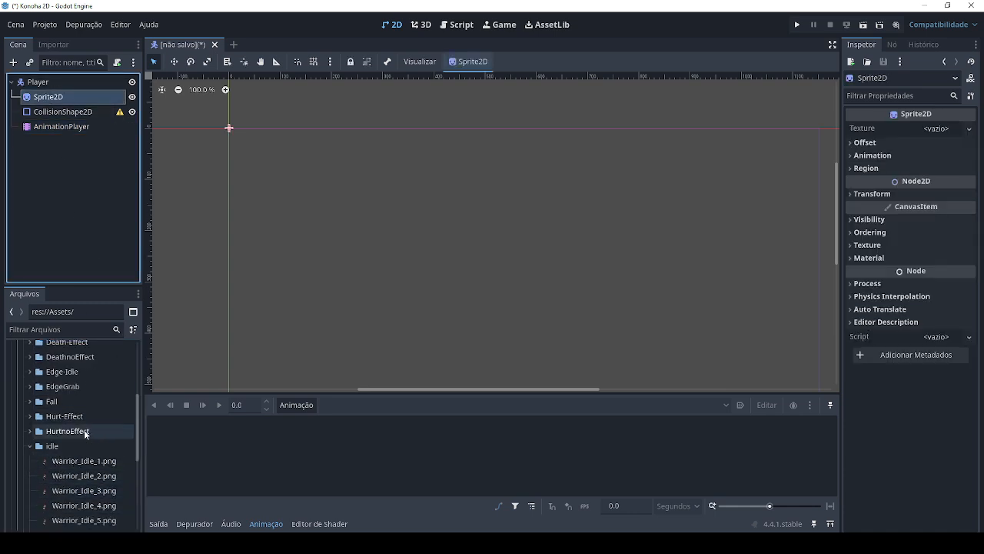
drag(77, 461, 937, 128)
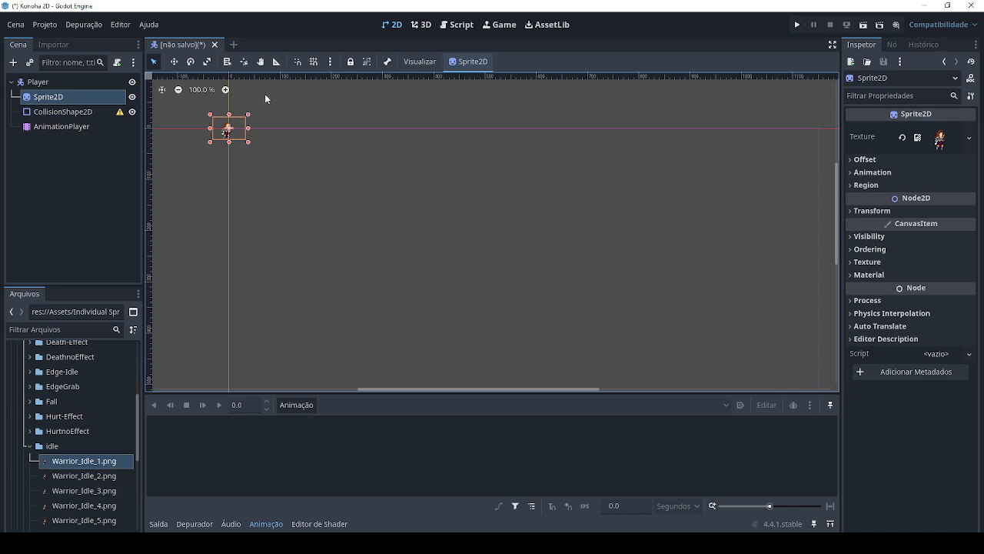
Step: Set the default canvas texture filter to Nearest in the project's rendering settings
scroll(264, 94, up, 9)
scroll(232, 135, up, 1)
click(48, 25)
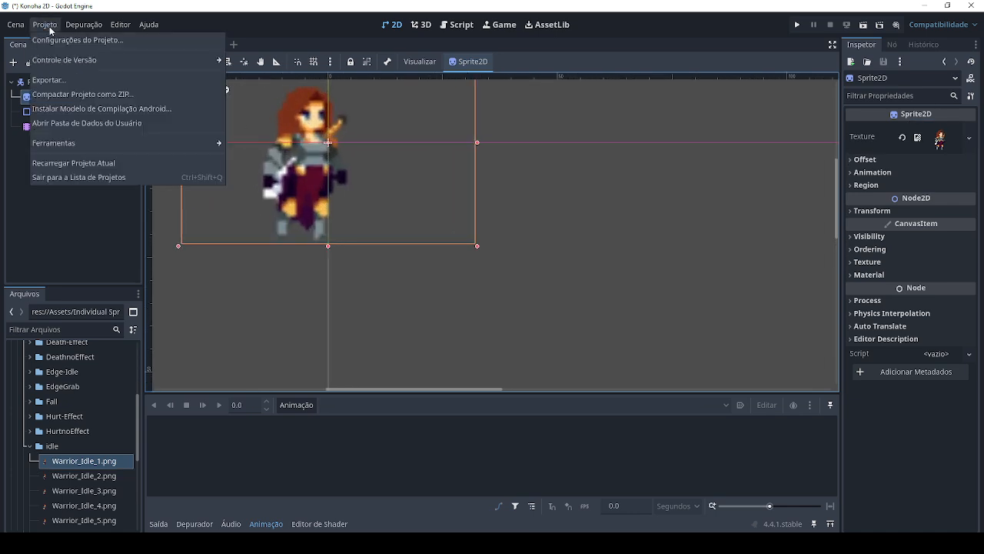
click(72, 43)
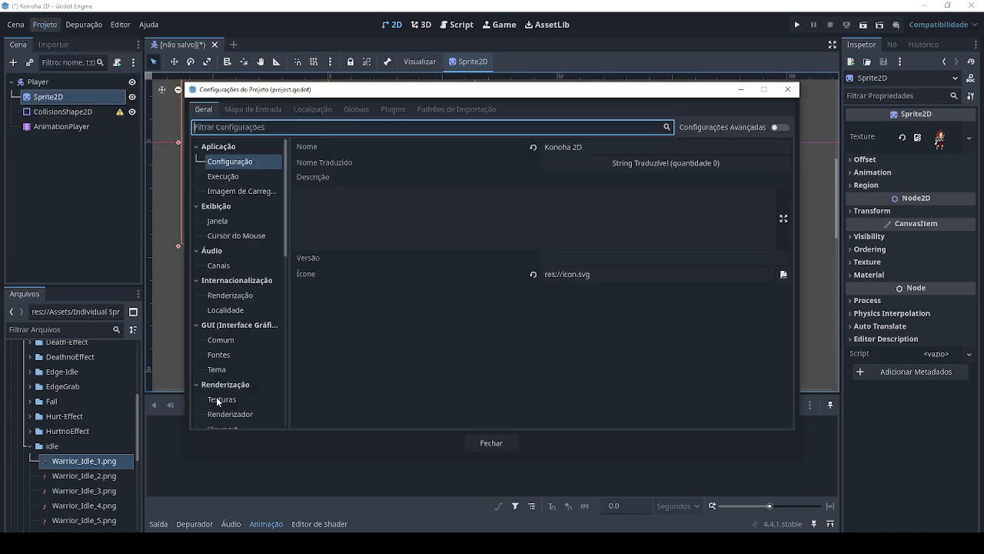
click(227, 399)
click(549, 160)
click(557, 174)
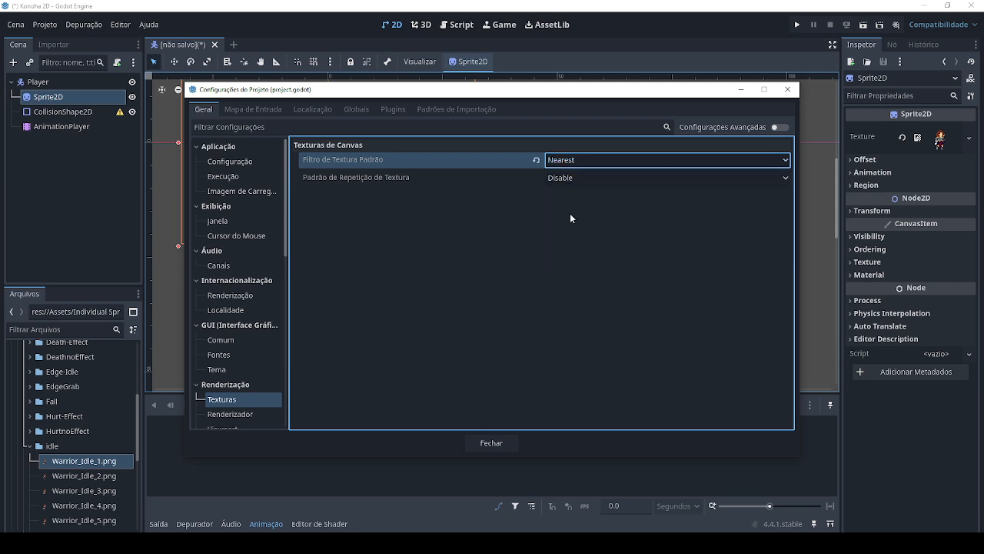
click(491, 443)
Step: Give the CollisionShape2D a new RectangleShape2D and resize it to fit the character's body from the neck to the feet
scroll(286, 170, down, 3)
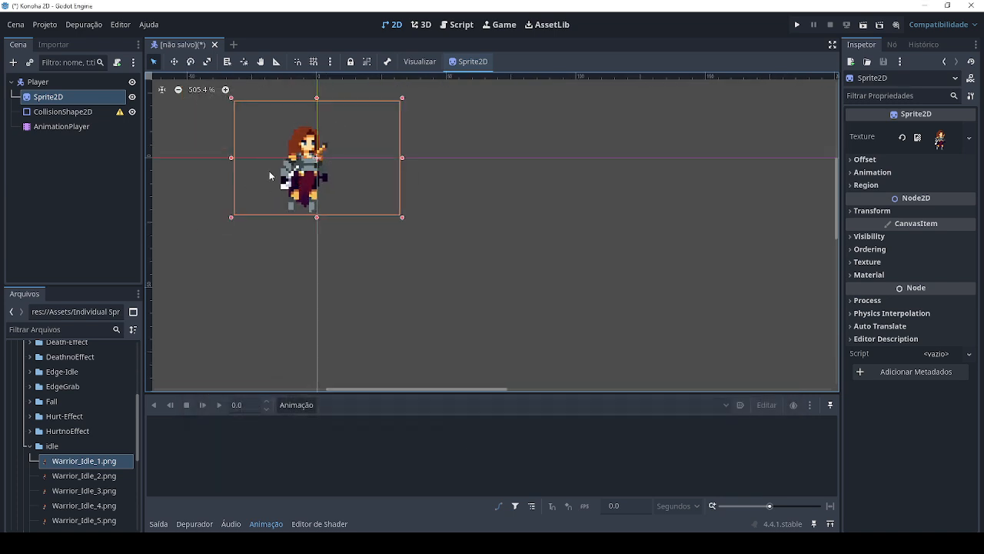
click(63, 112)
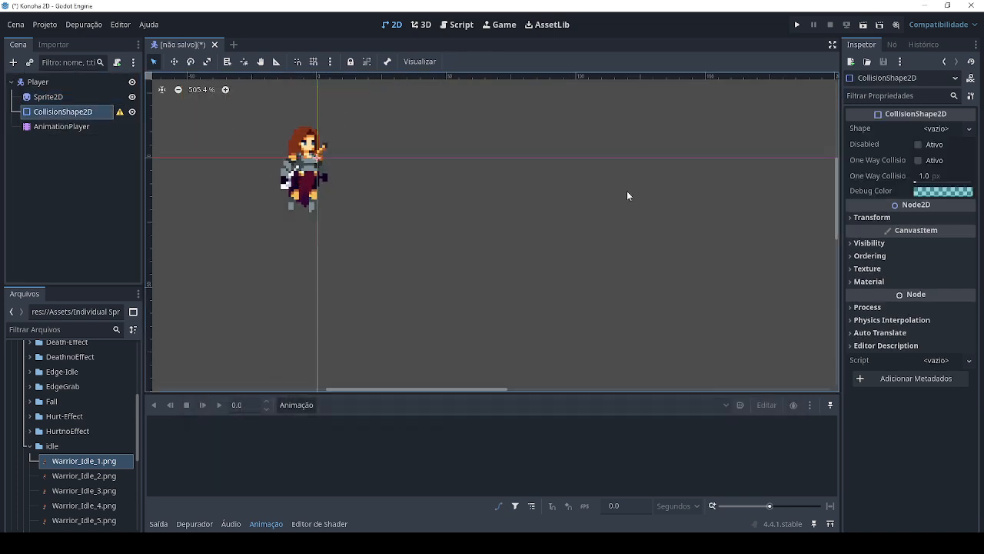
click(934, 128)
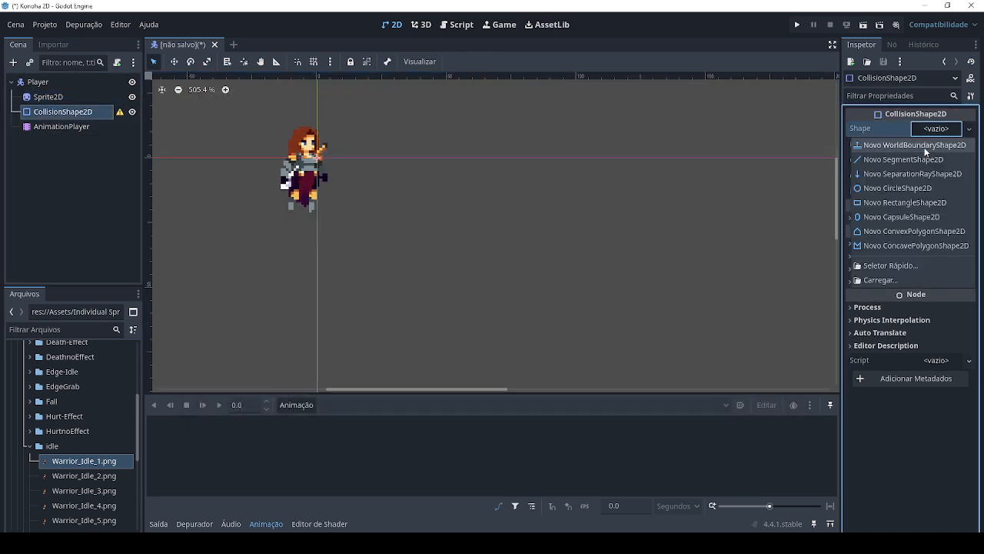
click(892, 203)
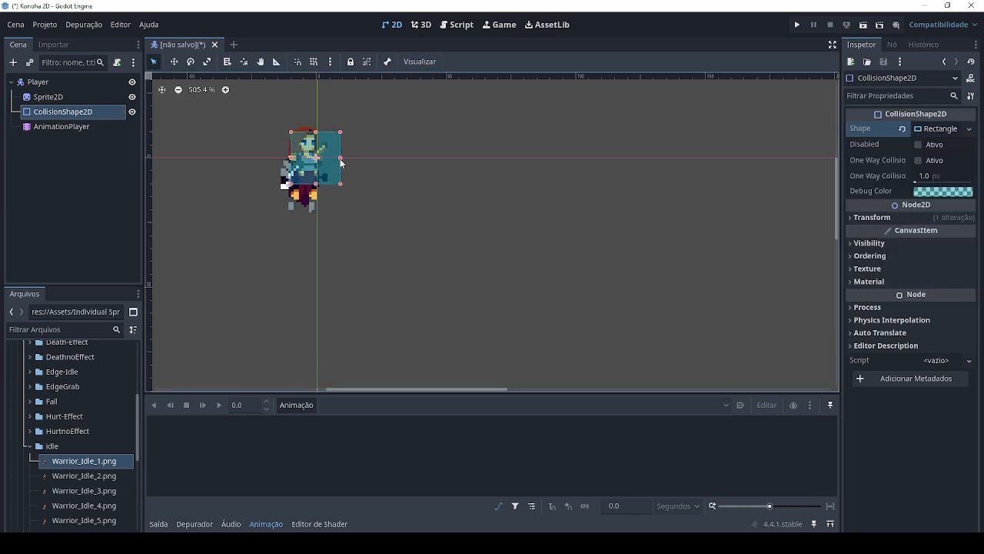
drag(303, 185, 303, 211)
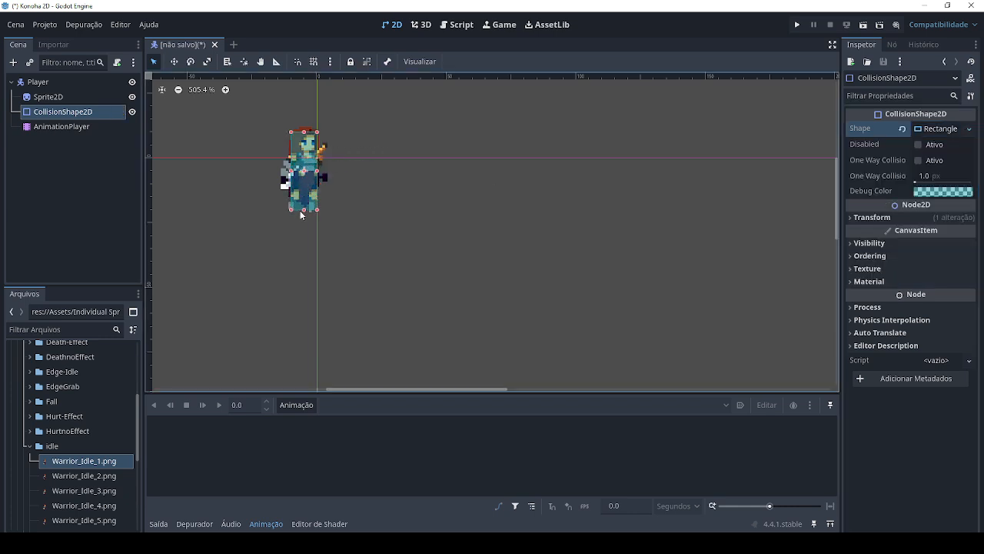
drag(304, 131, 304, 159)
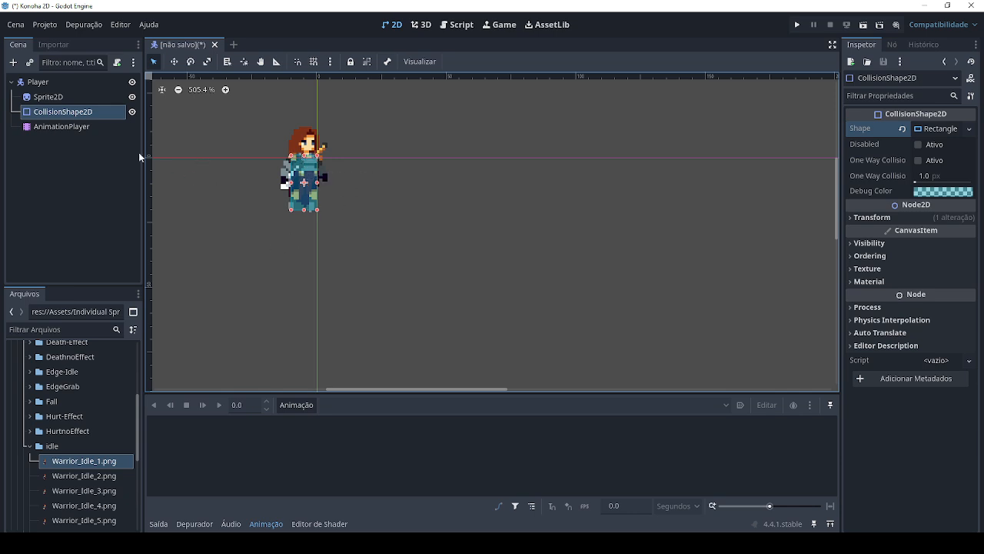
Step: Hide the CollisionShape2D and create a new animation named Idle in the AnimationPlayer
click(53, 128)
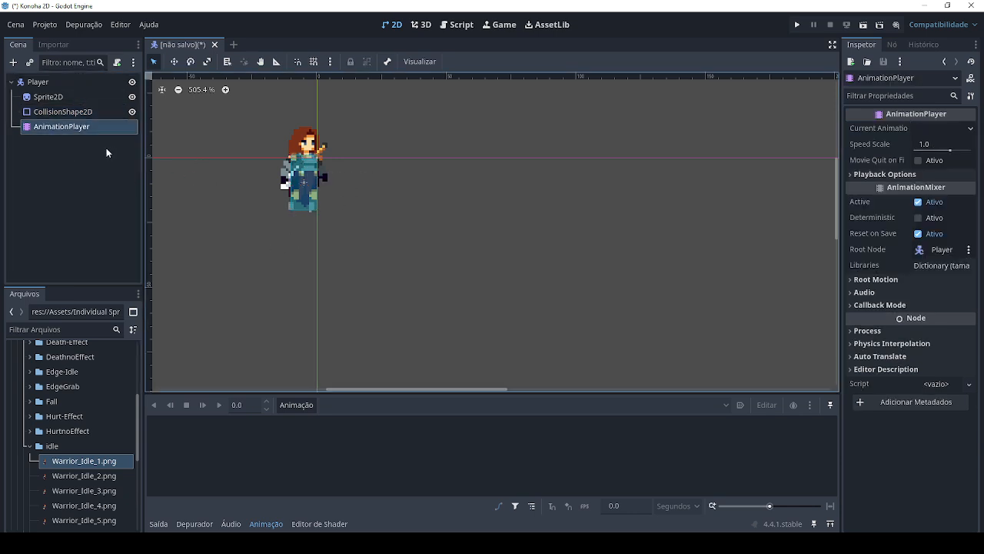
click(132, 111)
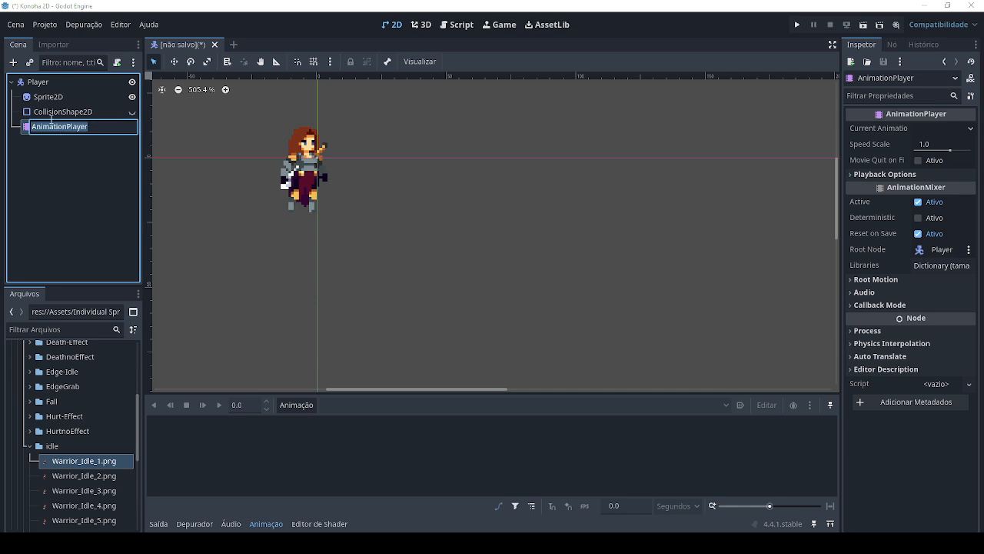
click(297, 404)
click(334, 421)
text(Idle)
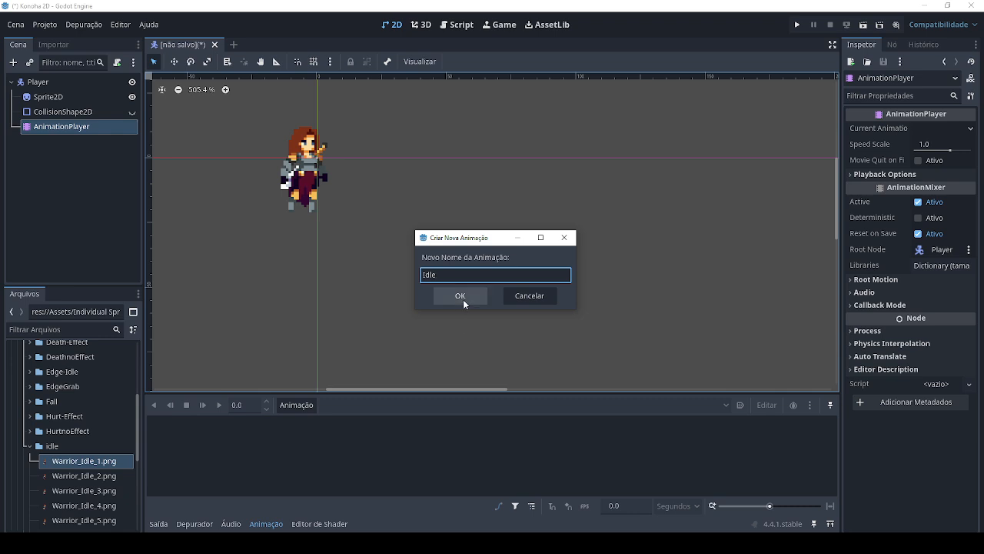
click(460, 296)
Step: Set the Idle animation's length to 0.6 seconds and its snapping step to 0.1 seconds
scroll(90, 463, down, 1)
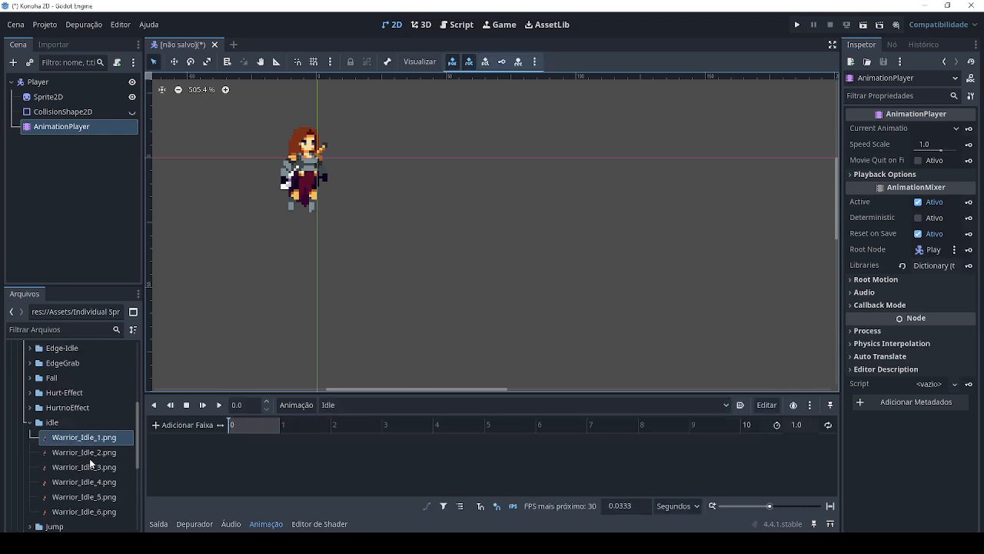
scroll(90, 463, down, 2)
scroll(88, 470, up, 1)
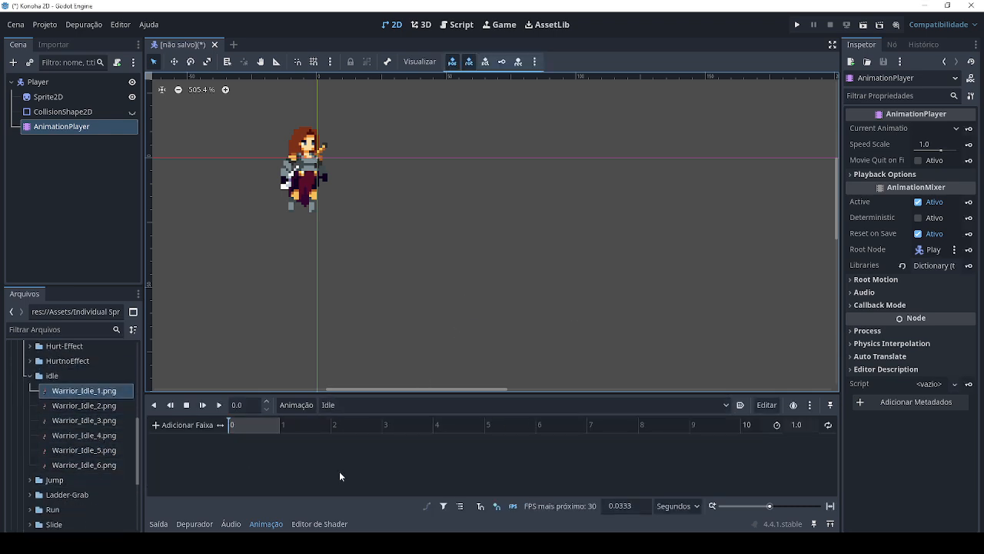
click(803, 428)
text(0.6)
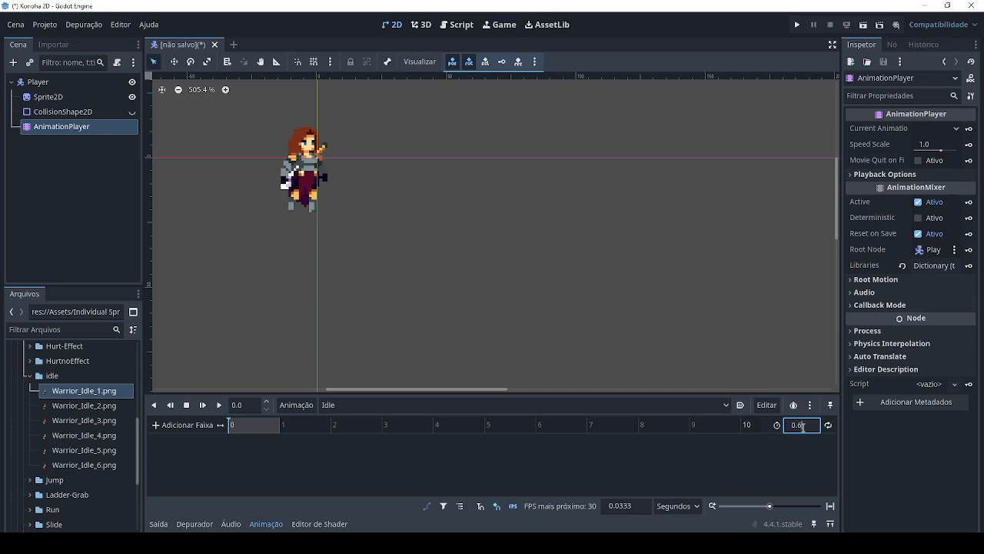
key(Return)
click(635, 505)
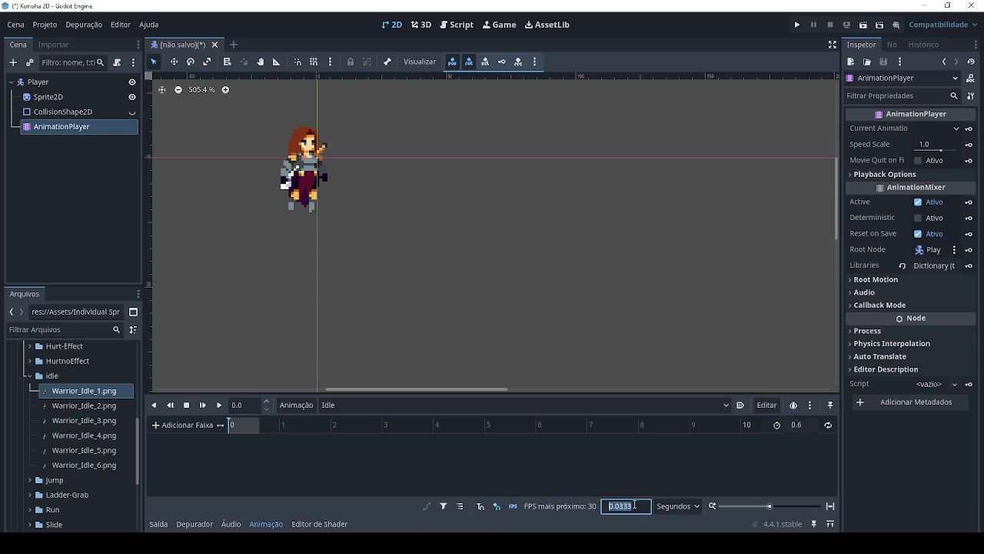
text(0.1)
drag(770, 508, 787, 507)
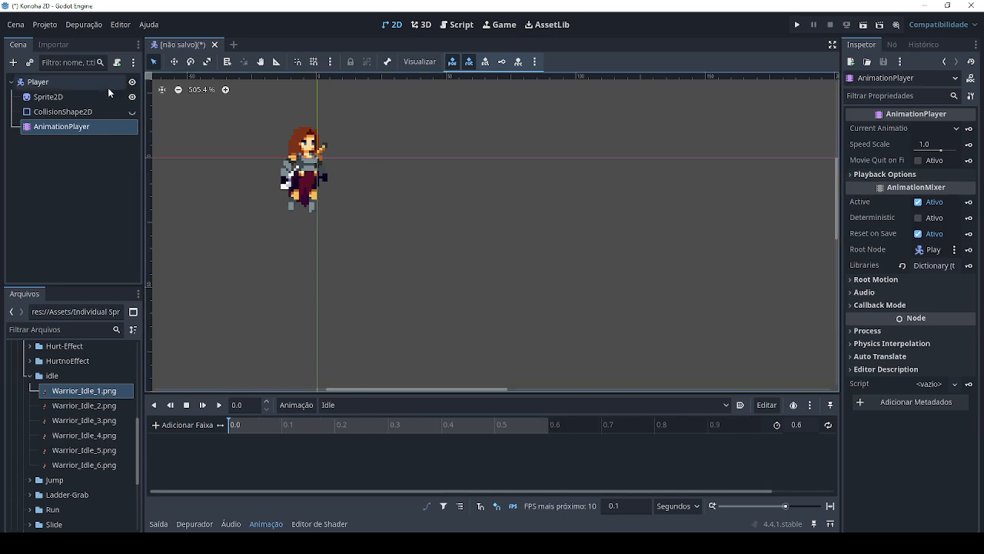
Step: Create a track for the Sprite2D's texture property in the Idle animation, with a first key at 0.0 and RESET tracks enabled
click(58, 96)
click(969, 138)
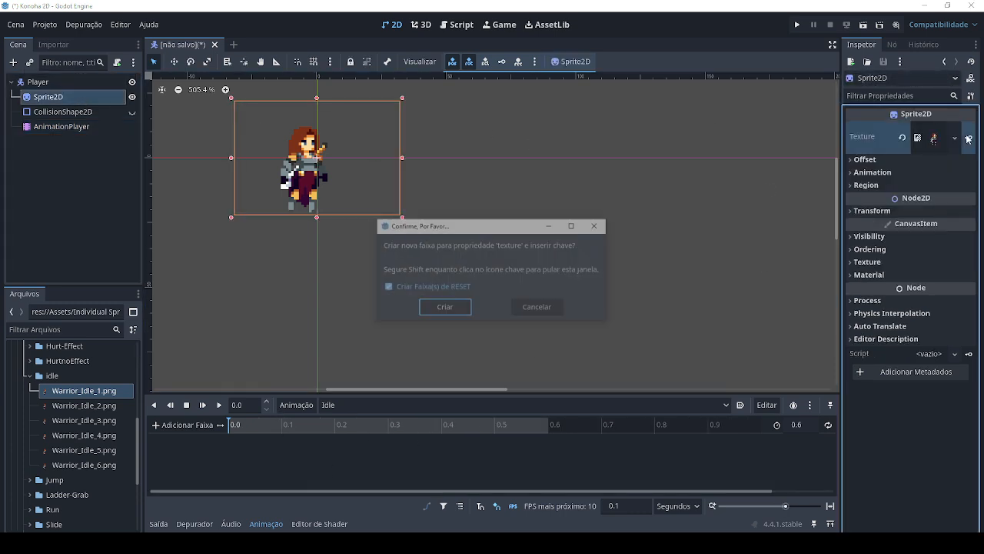
click(444, 309)
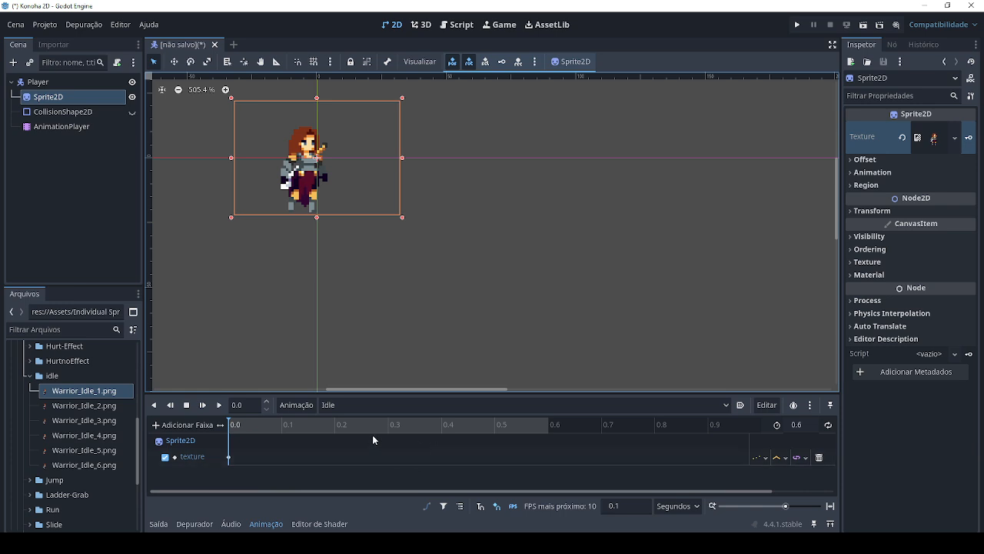
Step: Insert keys at 0.1, 0.2, 0.3, 0.4 and 0.5 seconds on the Idle animation's texture track
click(282, 425)
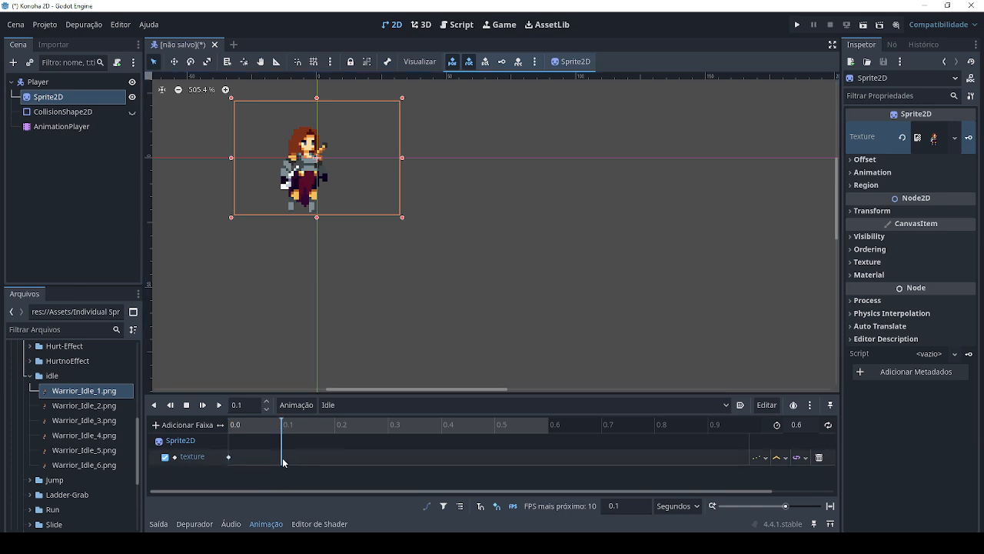
right_click(283, 458)
click(316, 466)
click(336, 423)
right_click(339, 459)
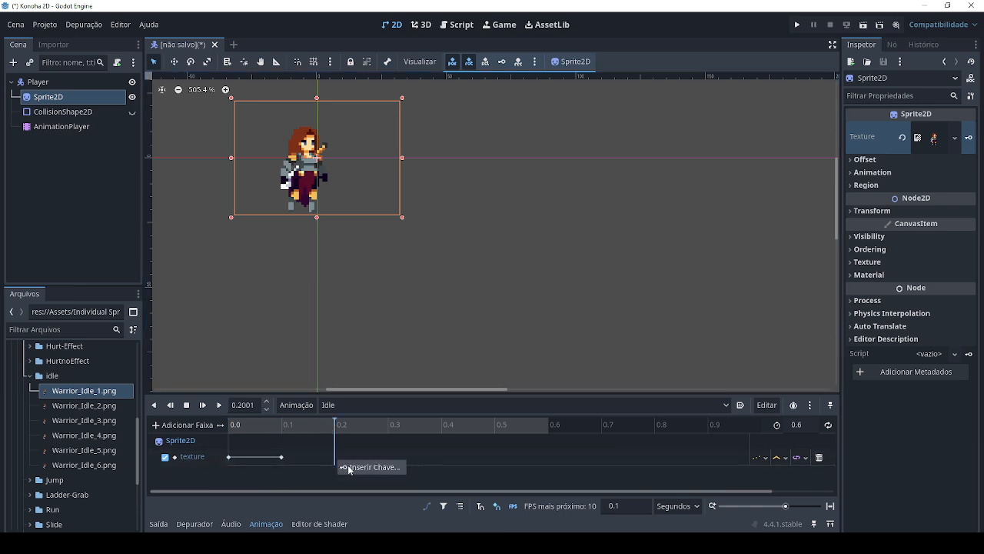
click(357, 467)
click(391, 423)
right_click(388, 455)
click(408, 463)
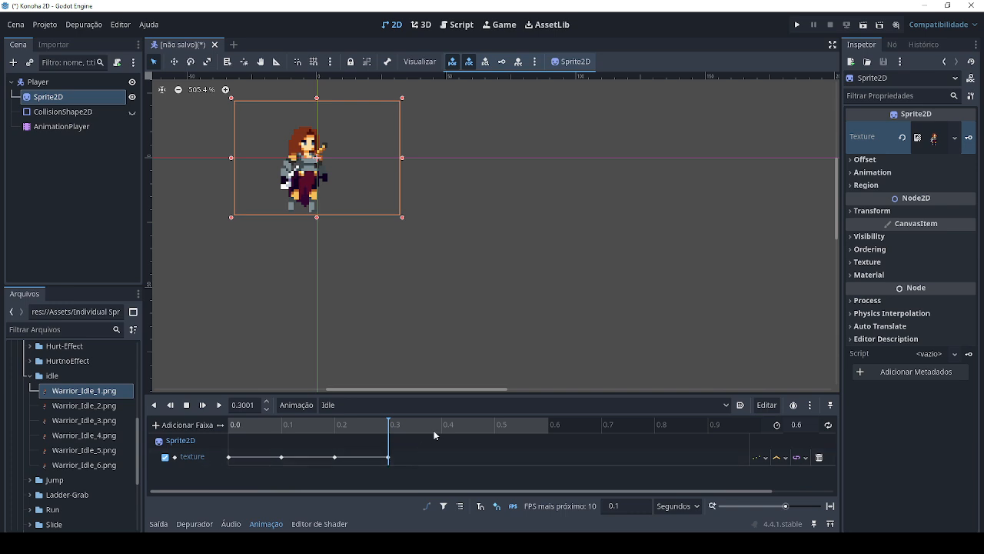
click(443, 424)
right_click(448, 461)
click(455, 465)
click(496, 425)
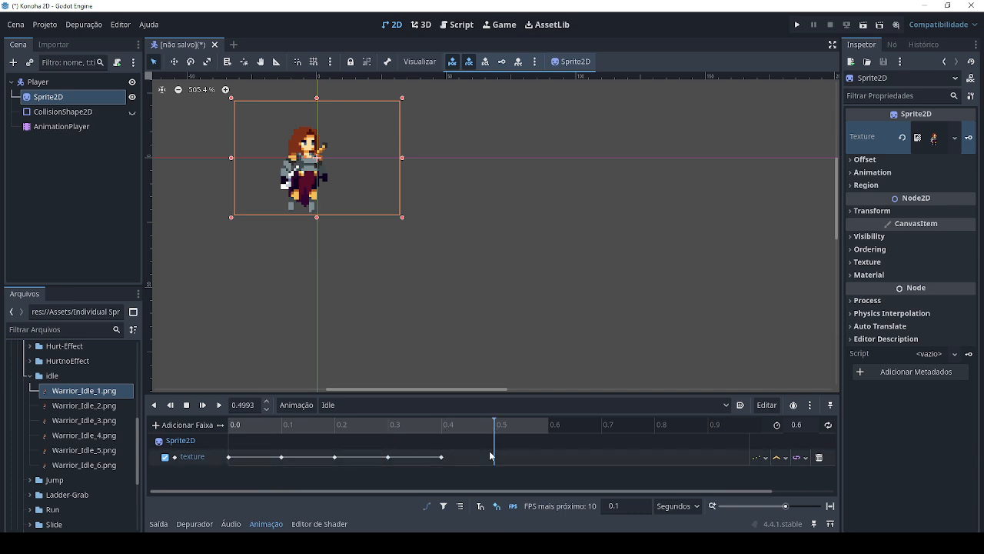
right_click(495, 458)
click(514, 466)
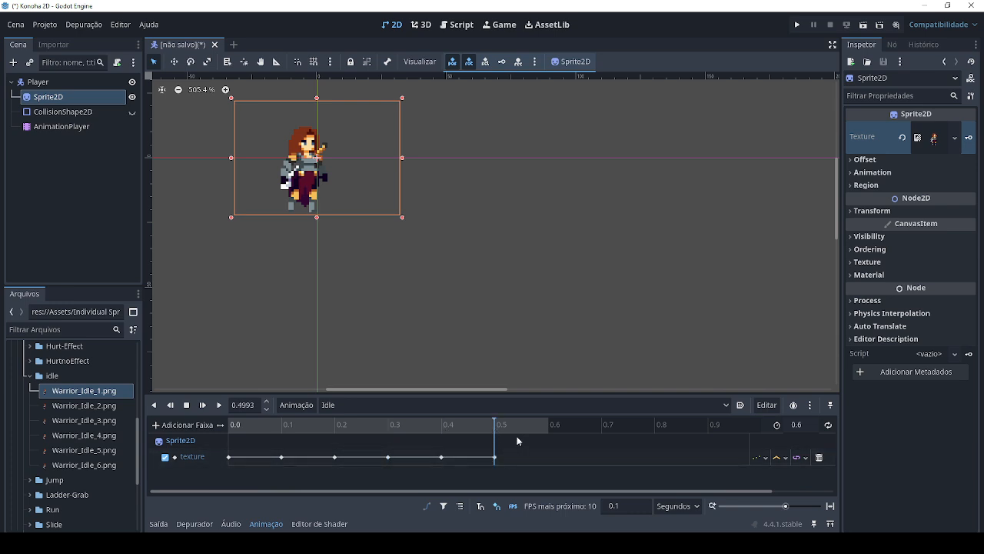
Step: Assign Warrior_Idle_2.png through Warrior_Idle_6.png in order to the Idle texture keys at 0.1 through 0.5 seconds
click(281, 457)
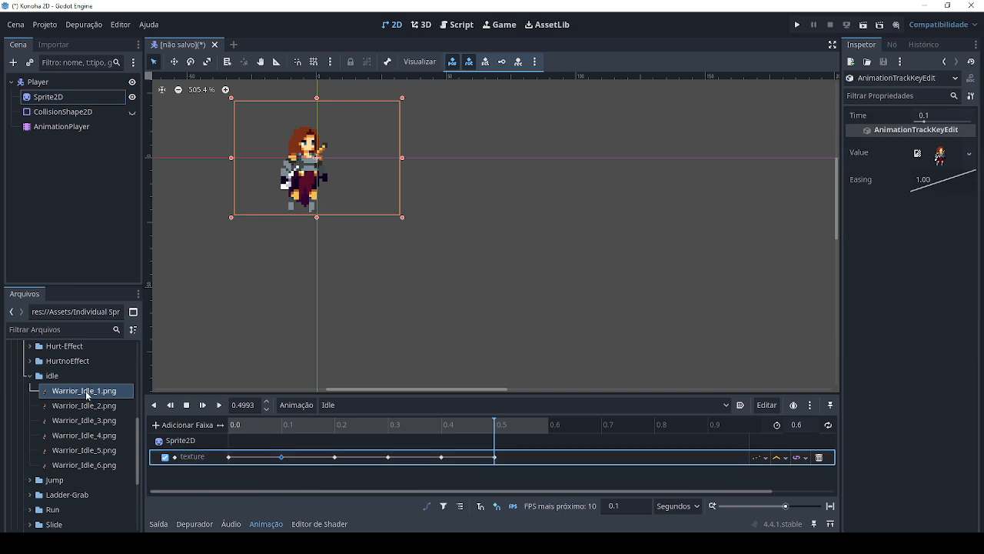
drag(83, 405, 940, 154)
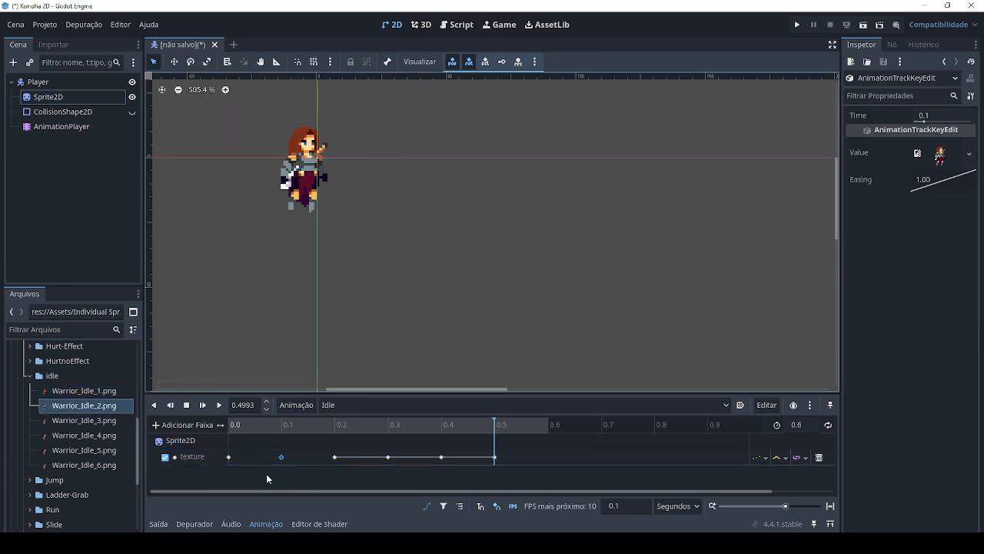
click(334, 457)
drag(77, 420, 938, 154)
click(388, 458)
drag(84, 435, 939, 154)
click(442, 458)
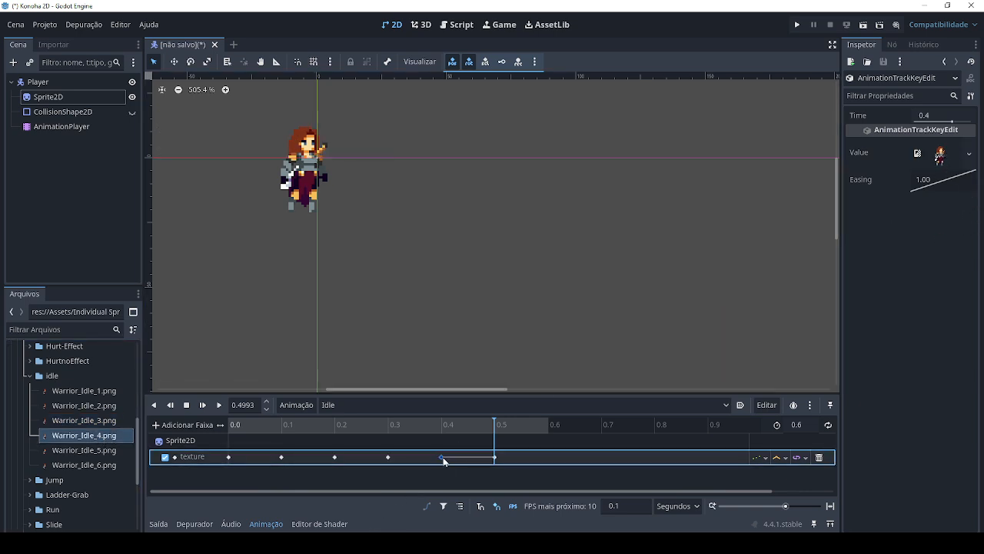
drag(84, 450, 939, 154)
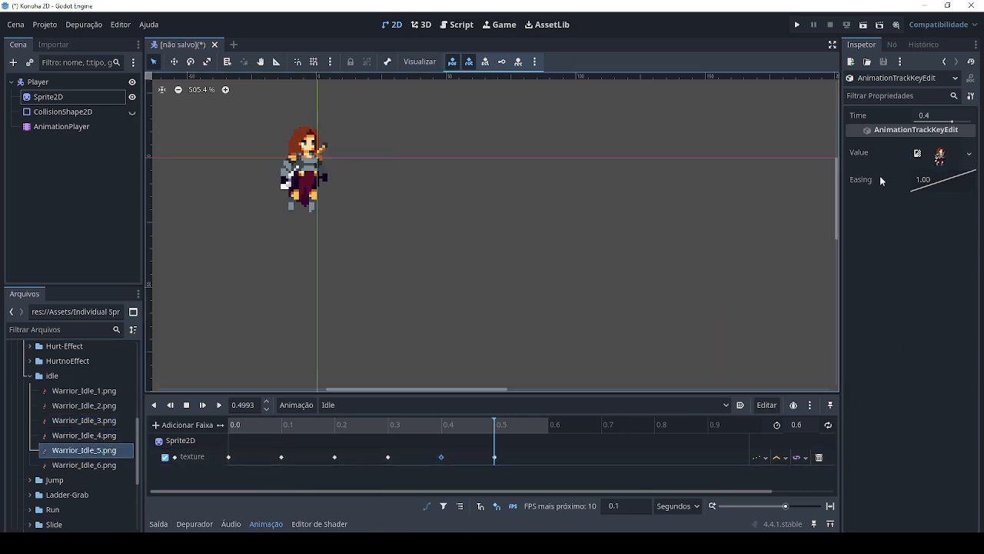
click(496, 458)
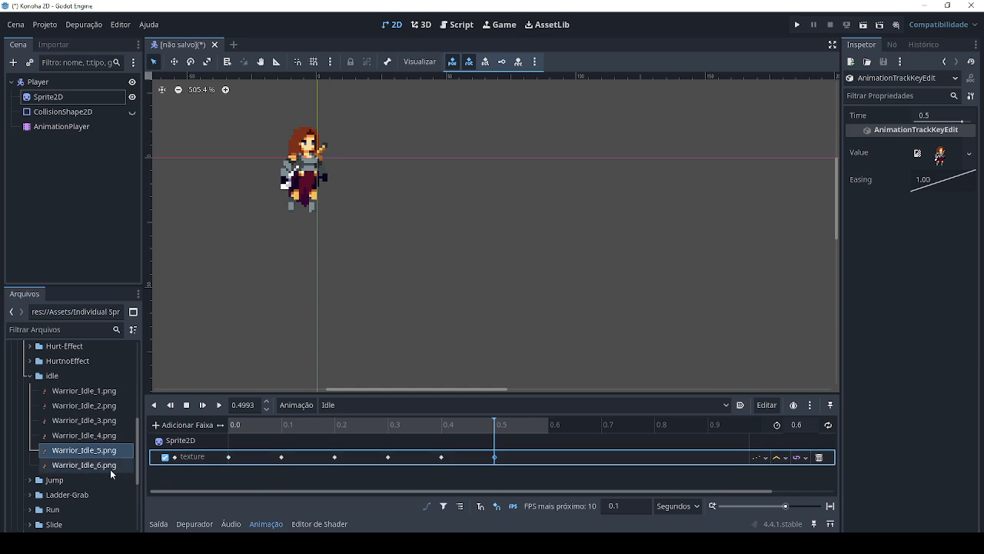
drag(84, 465, 942, 156)
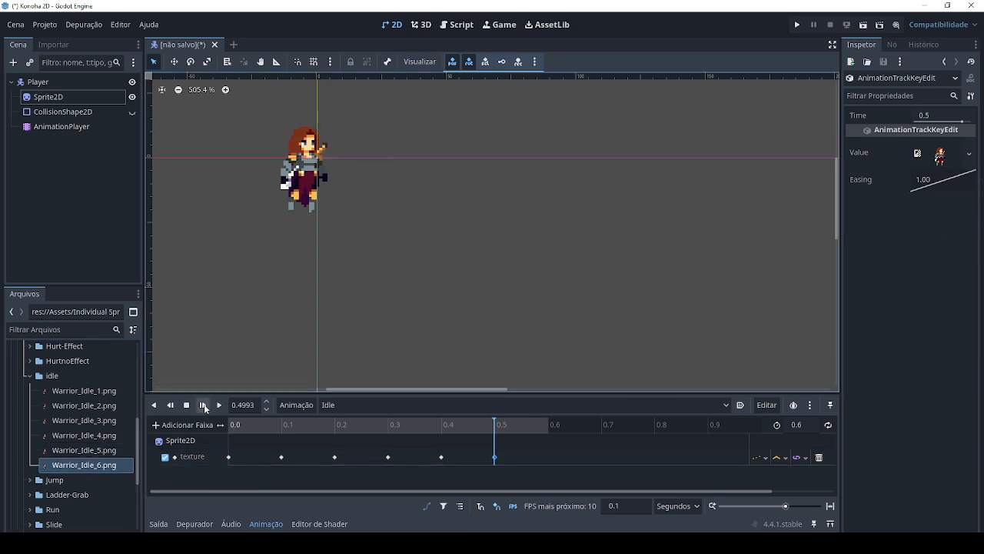
Step: Enable looping for the Idle animation and preview its playback
click(203, 404)
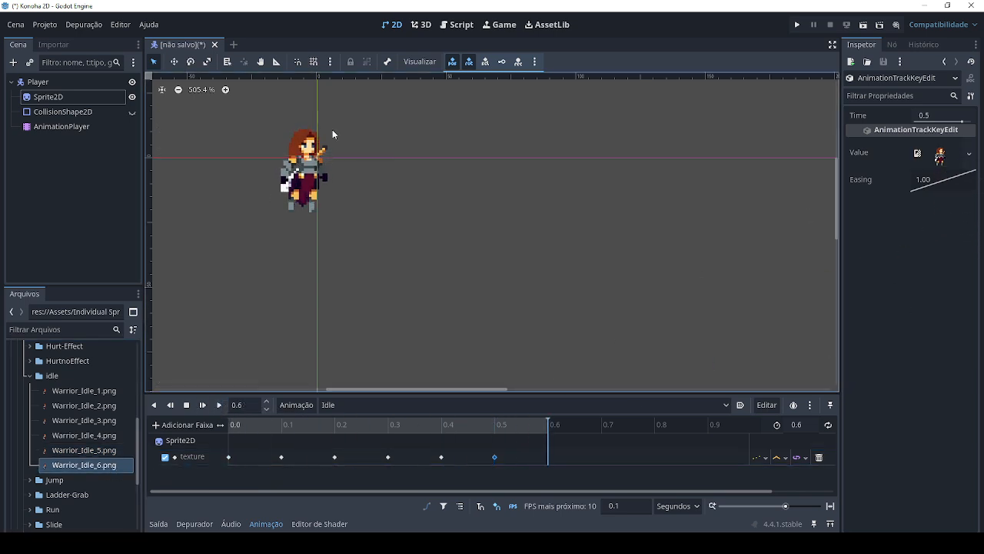
click(828, 425)
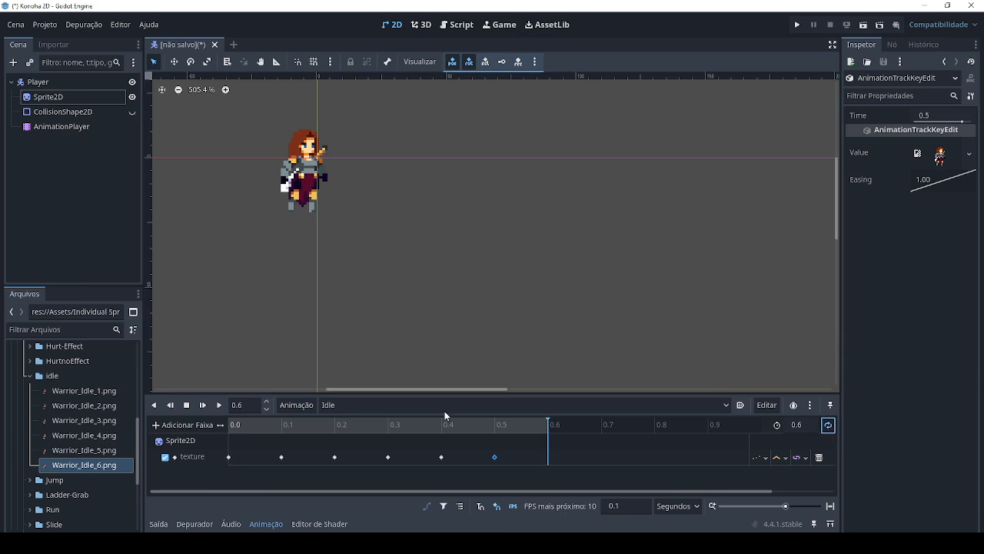
click(219, 405)
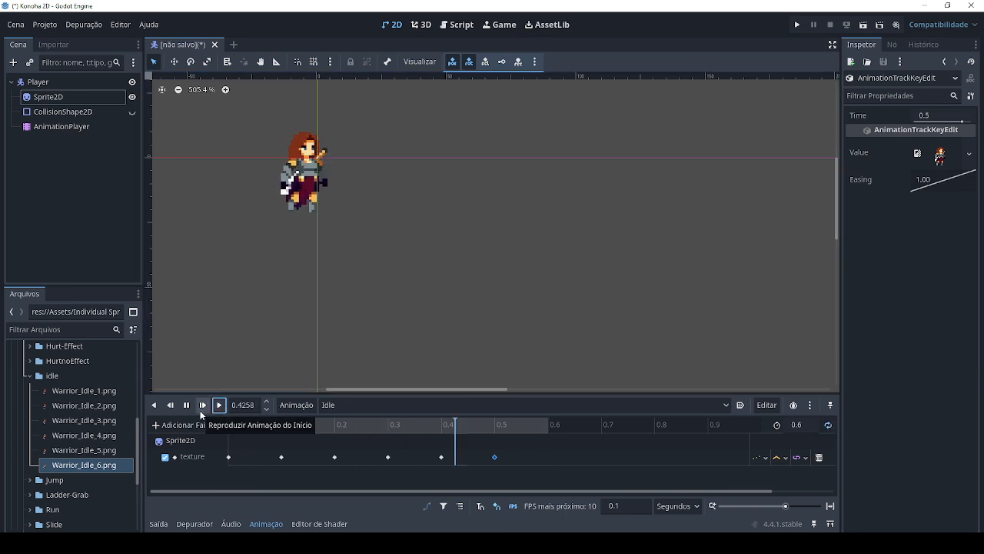
click(186, 405)
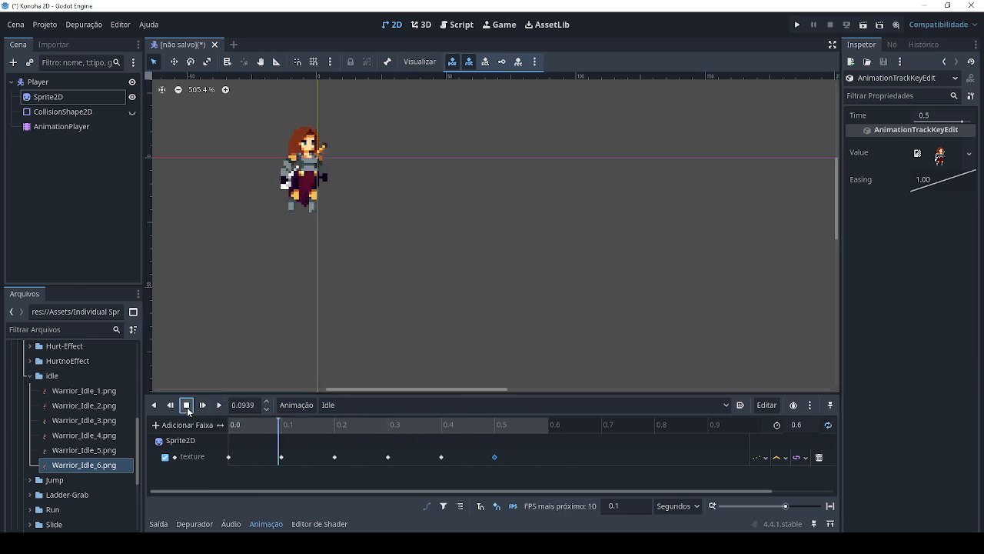
Step: Duplicate the Idle animation and name the copy Run
click(297, 404)
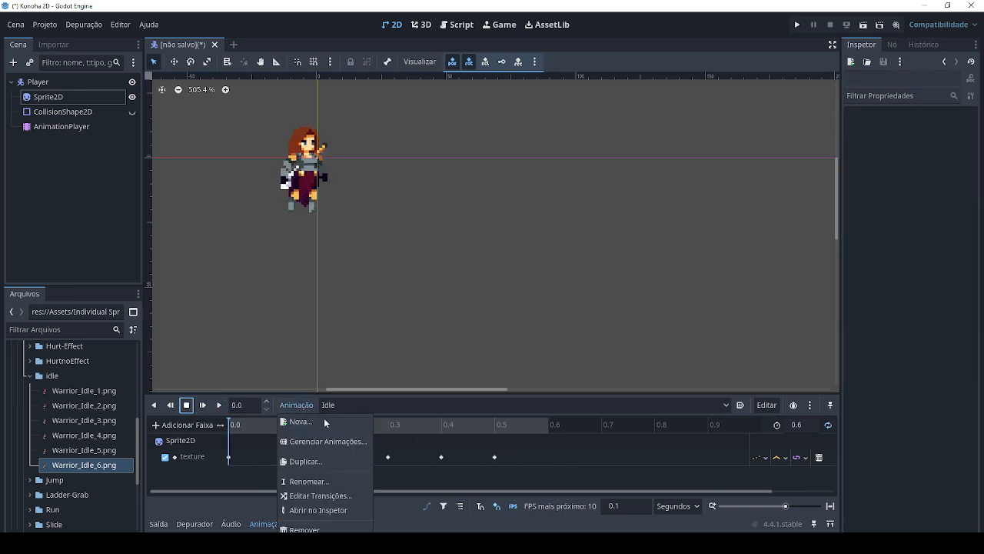
click(313, 460)
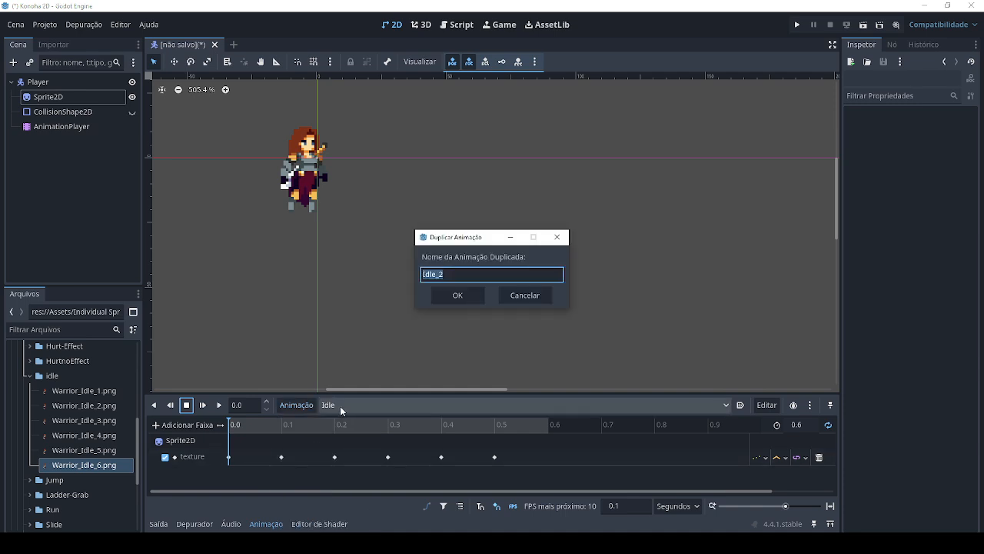
key(BackSpace)
text(Run)
click(449, 299)
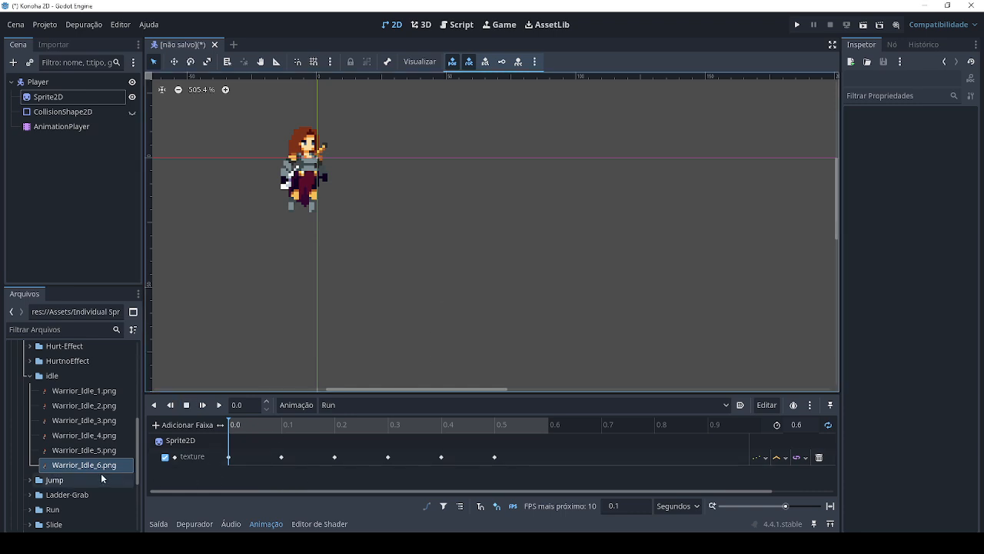
Step: Expand the Run sprite folder in place of idle and set the Run animation's length to 0.8 seconds
click(29, 375)
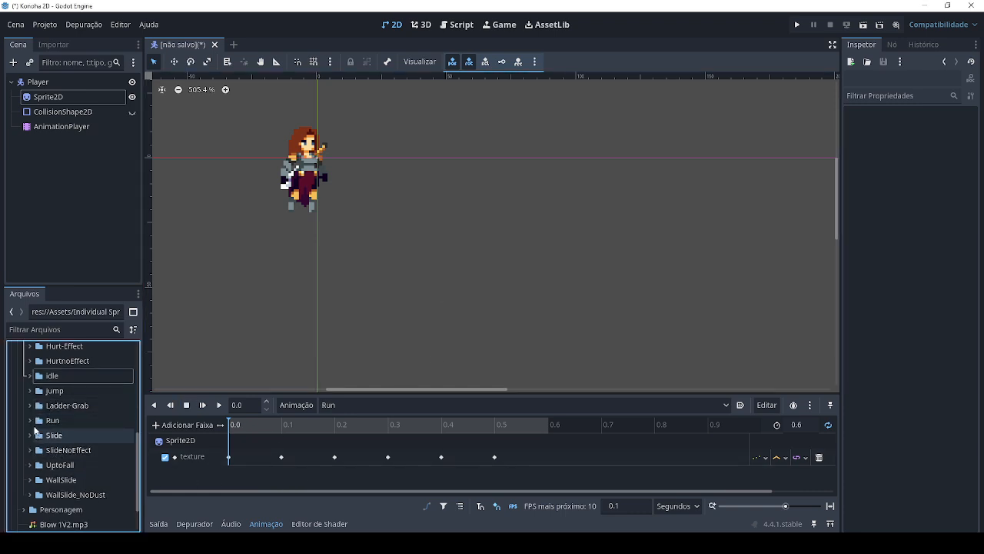
click(29, 420)
scroll(42, 454, down, 3)
scroll(53, 452, up, 2)
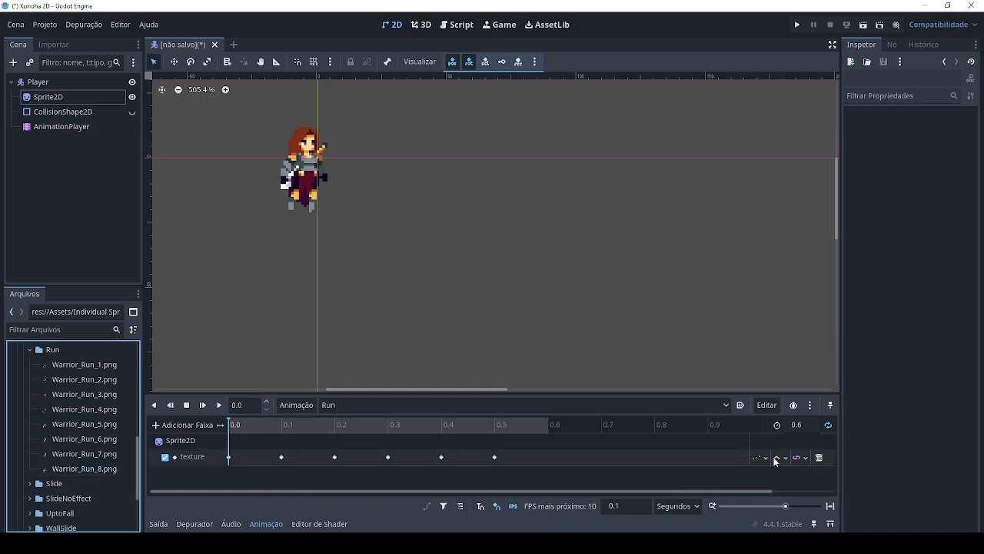
click(812, 426)
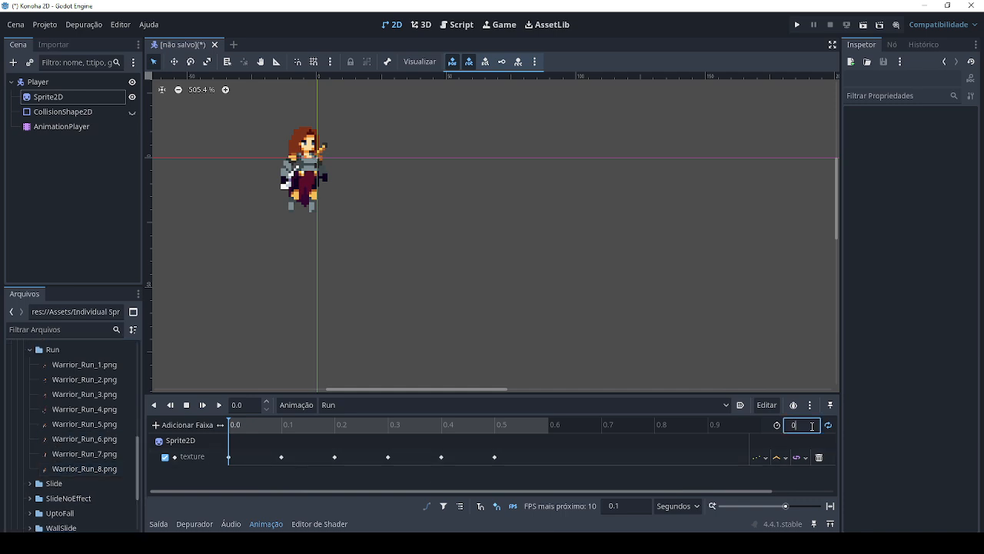
key(Return)
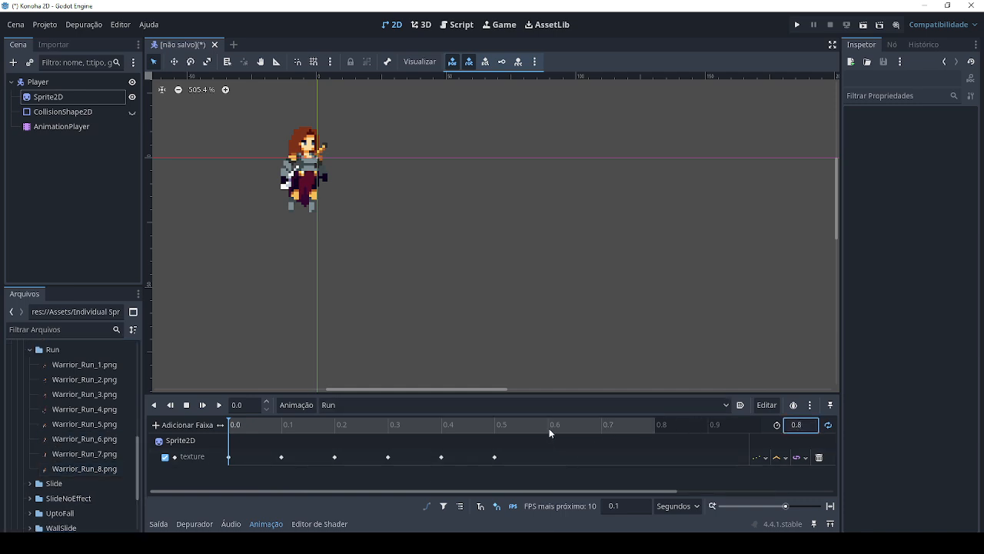
Step: Insert two more keys at 0.6 and 0.7 seconds on the Run animation's texture track
right_click(549, 457)
click(573, 466)
click(600, 427)
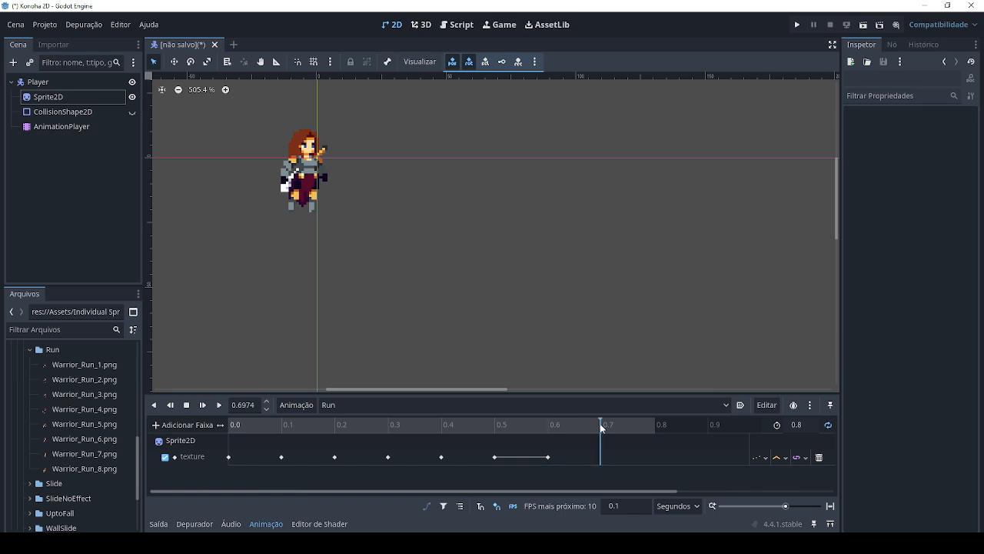
right_click(602, 457)
click(615, 467)
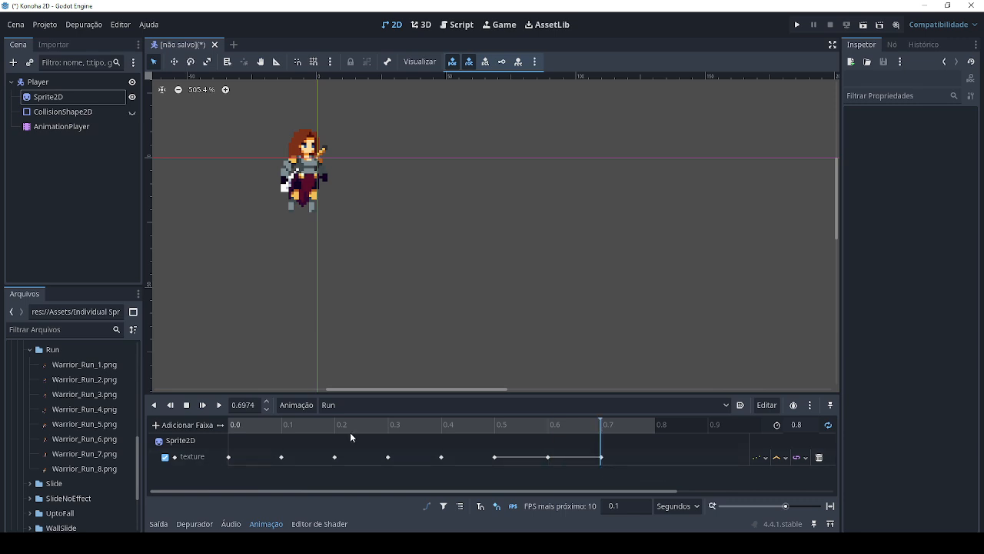
Step: Assign Warrior_Run_1.png through Warrior_Run_4.png in order to the Run texture keys at 0.0 through 0.3 seconds
click(228, 458)
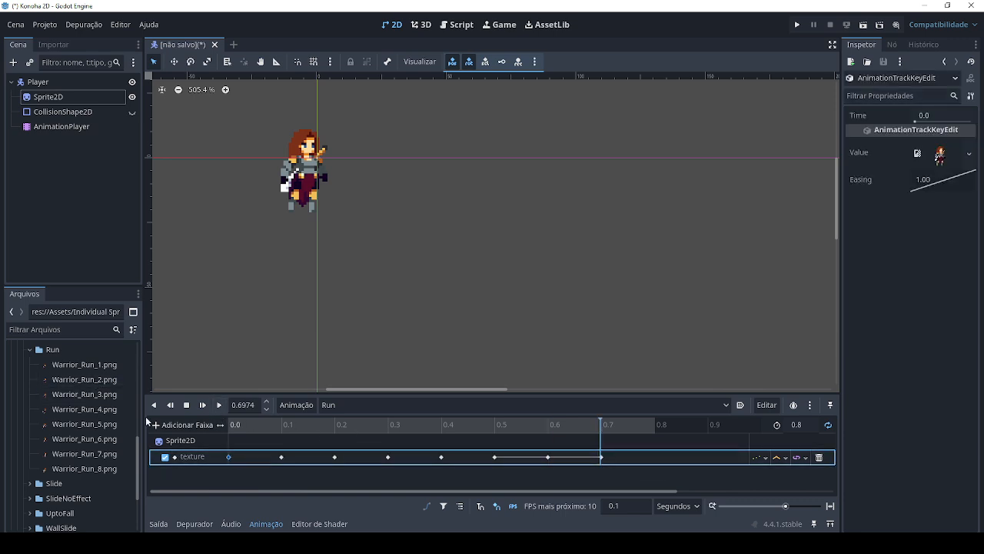
drag(98, 364, 943, 159)
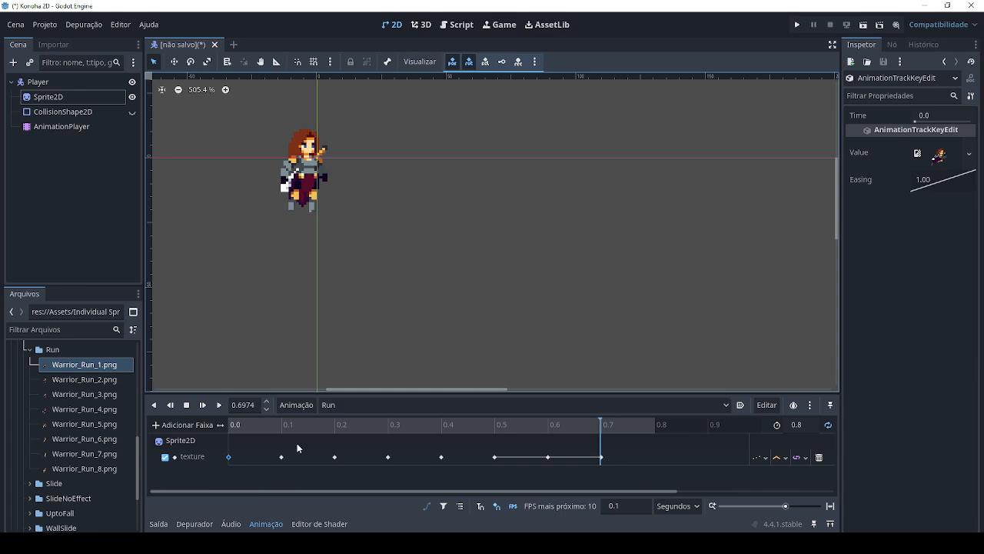
click(281, 457)
drag(84, 379, 948, 166)
click(334, 457)
drag(85, 394, 940, 157)
click(389, 456)
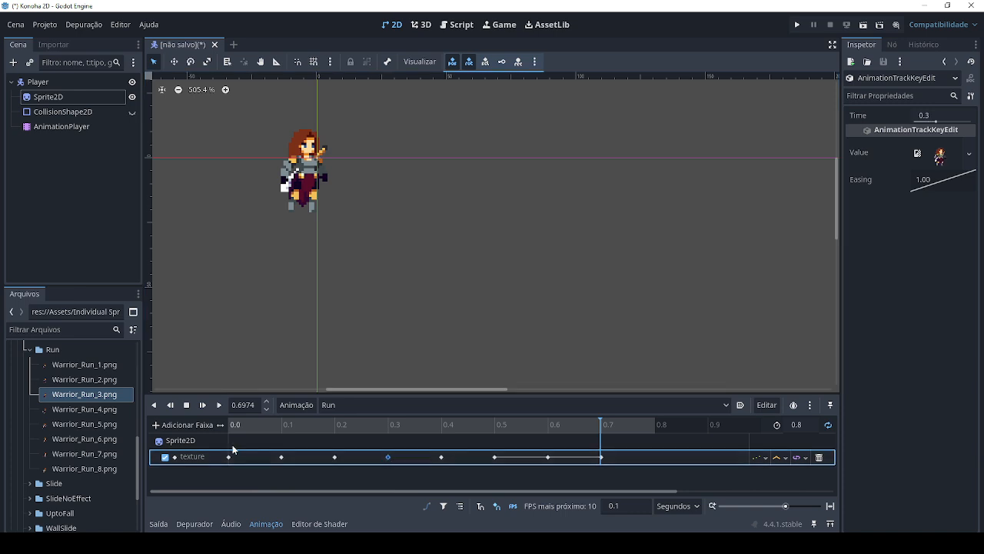
drag(85, 409, 952, 158)
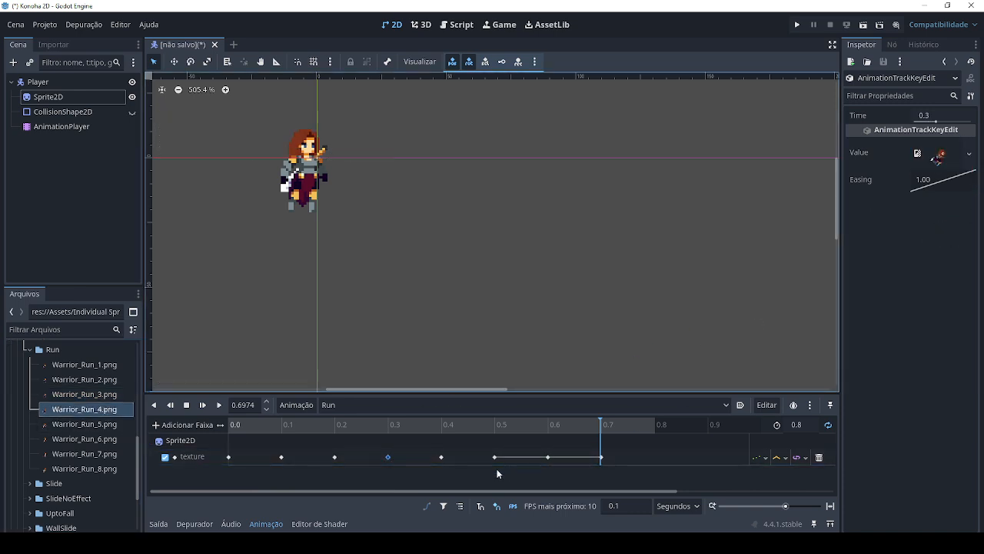
Step: Assign Warrior_Run_5.png through Warrior_Run_8.png in order to the Run texture keys at 0.4 through 0.7 seconds and preview the animation
click(441, 456)
drag(87, 424, 940, 156)
click(495, 457)
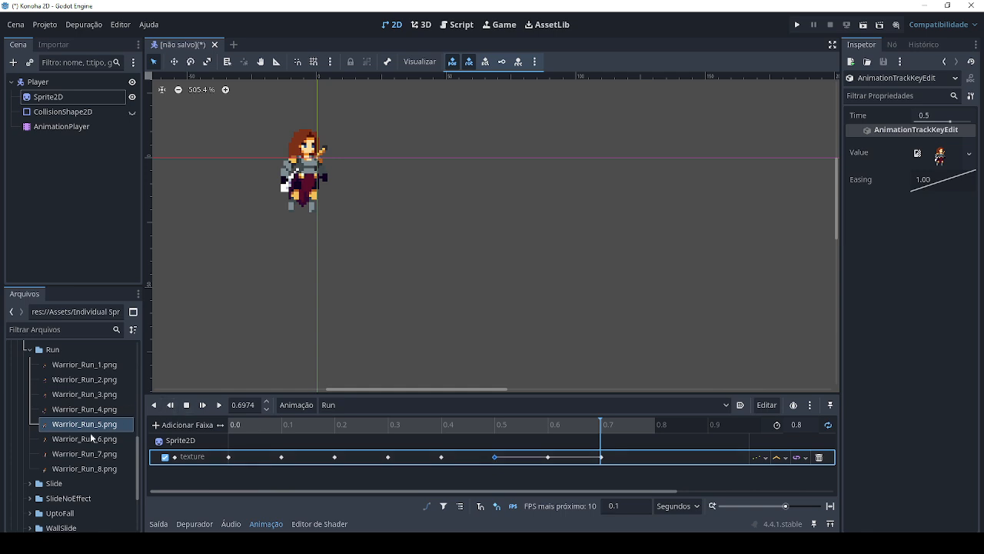
drag(84, 438, 942, 153)
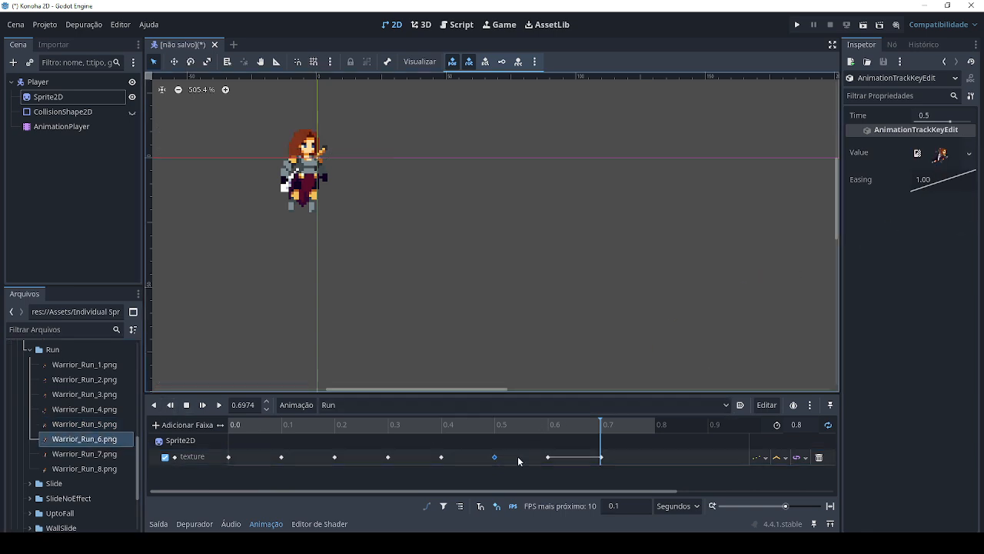
click(547, 456)
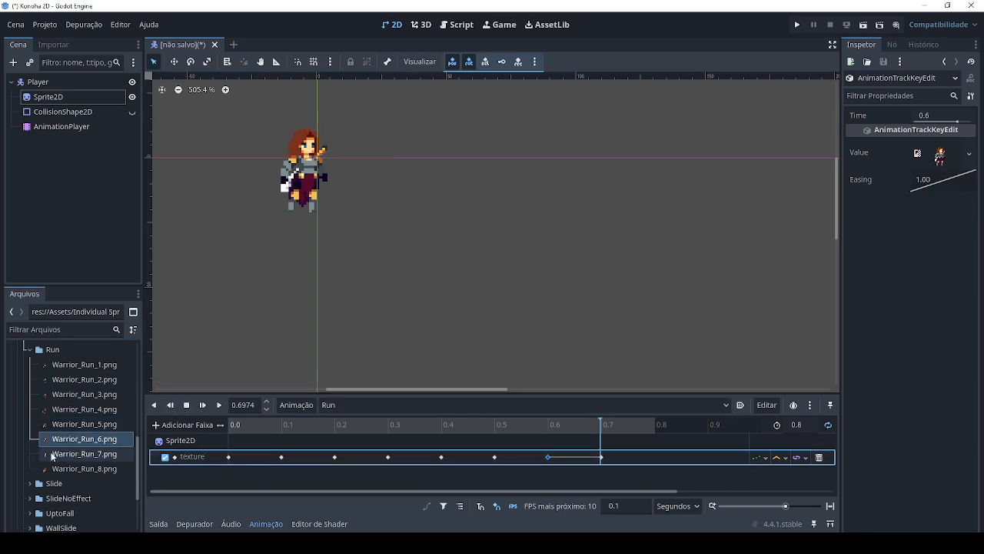
drag(84, 453, 942, 152)
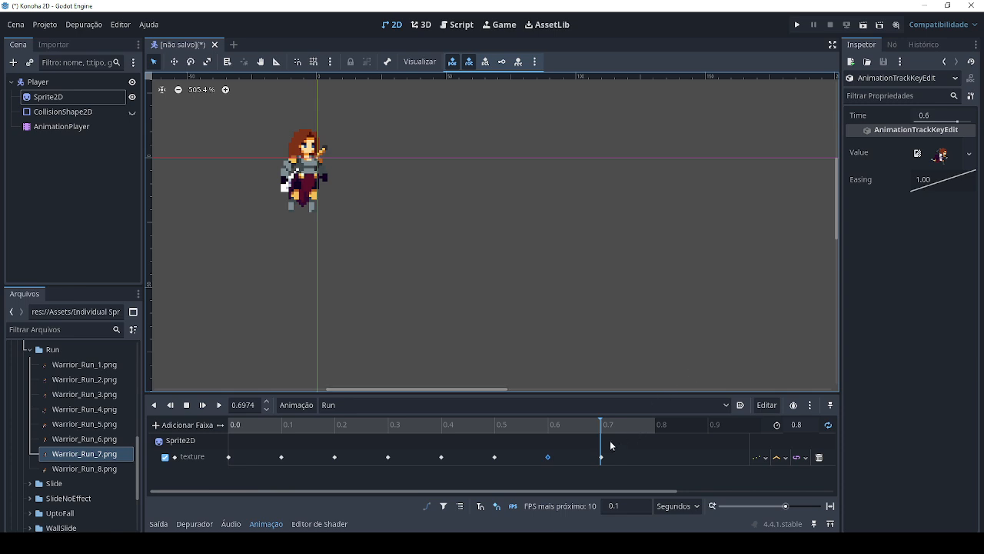
click(601, 457)
drag(63, 471, 940, 153)
click(218, 405)
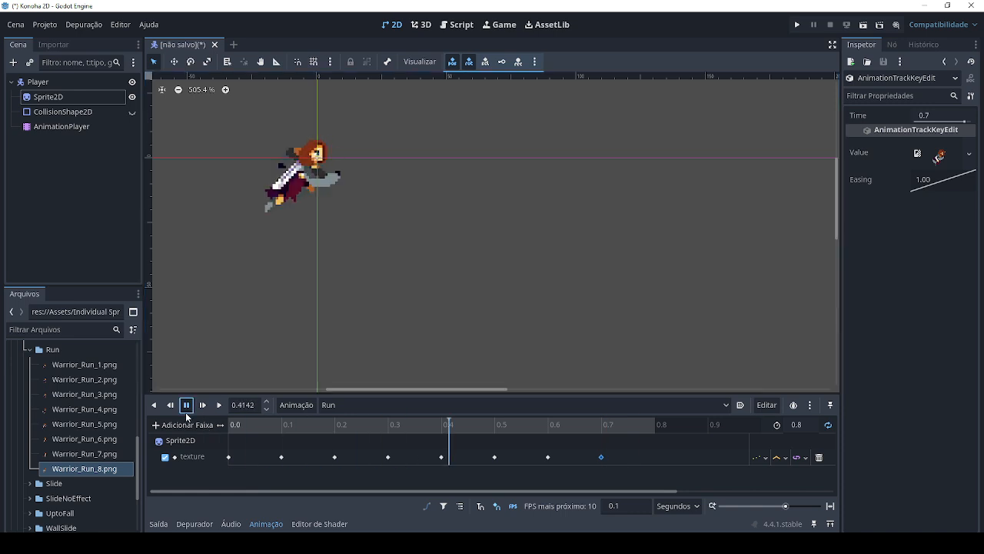
click(186, 406)
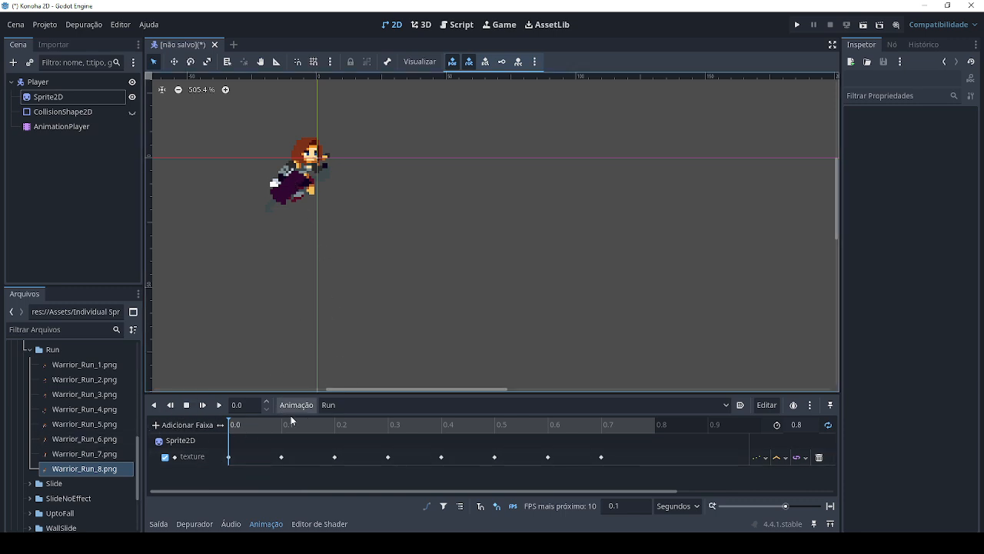
Step: Add an AudioStreamPlayer2D node as a child of the Player node
click(43, 81)
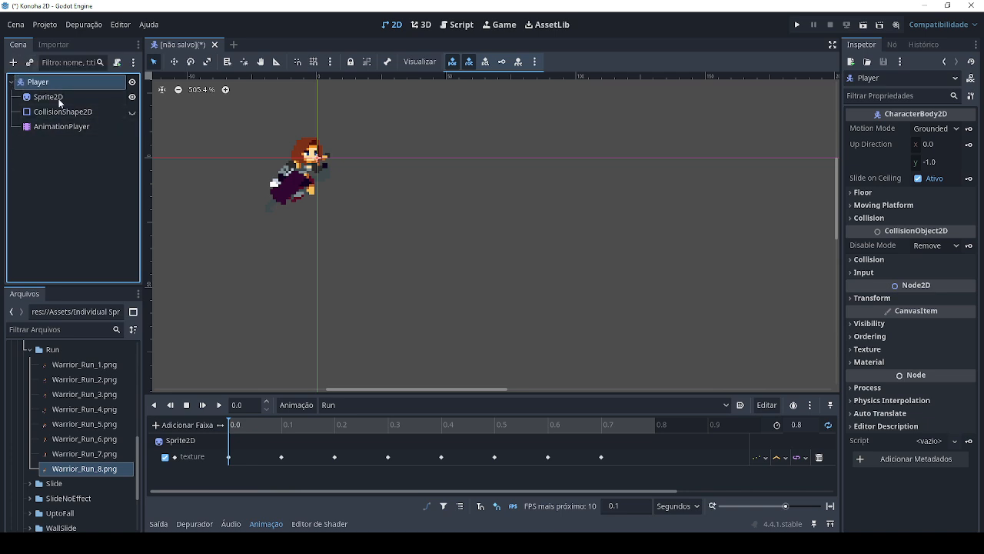
click(11, 63)
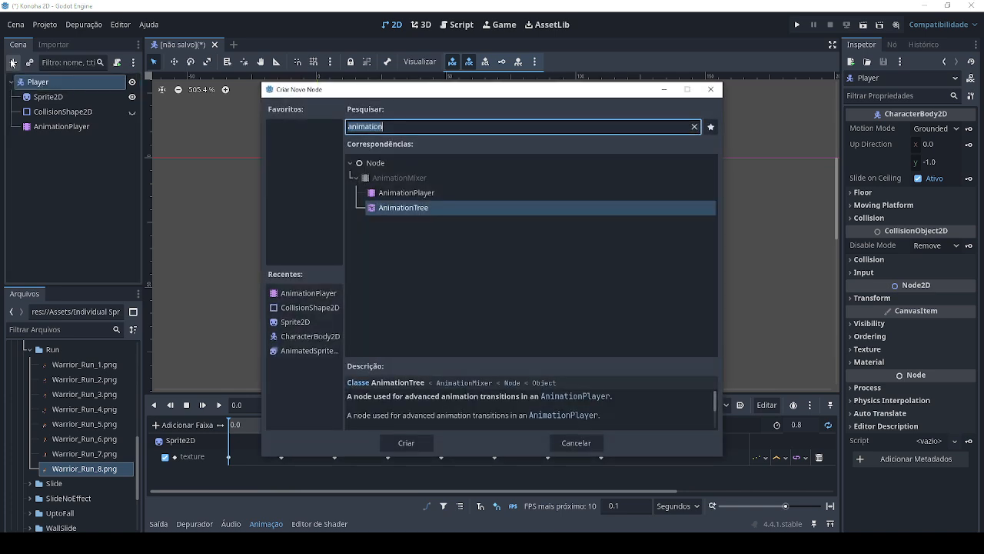
text(aud)
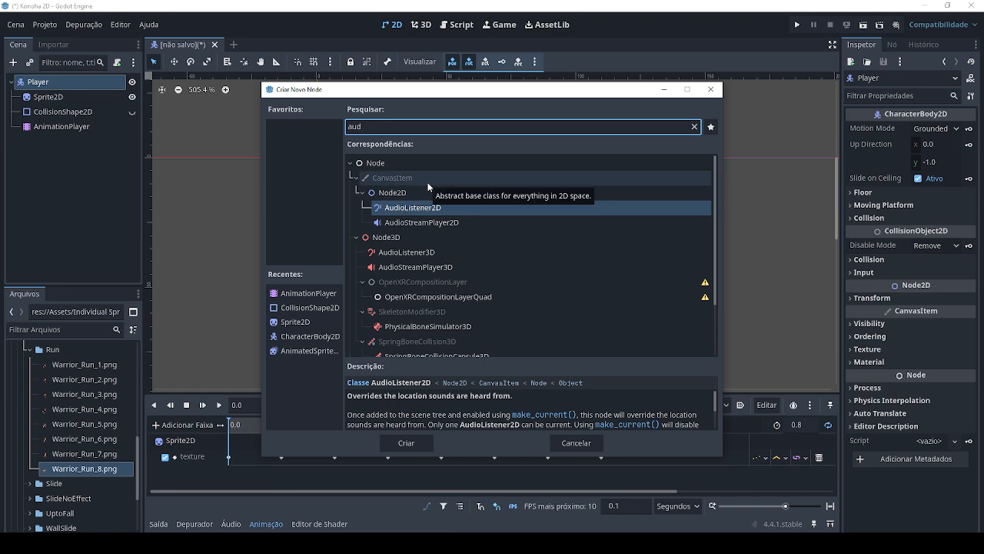
text(iost)
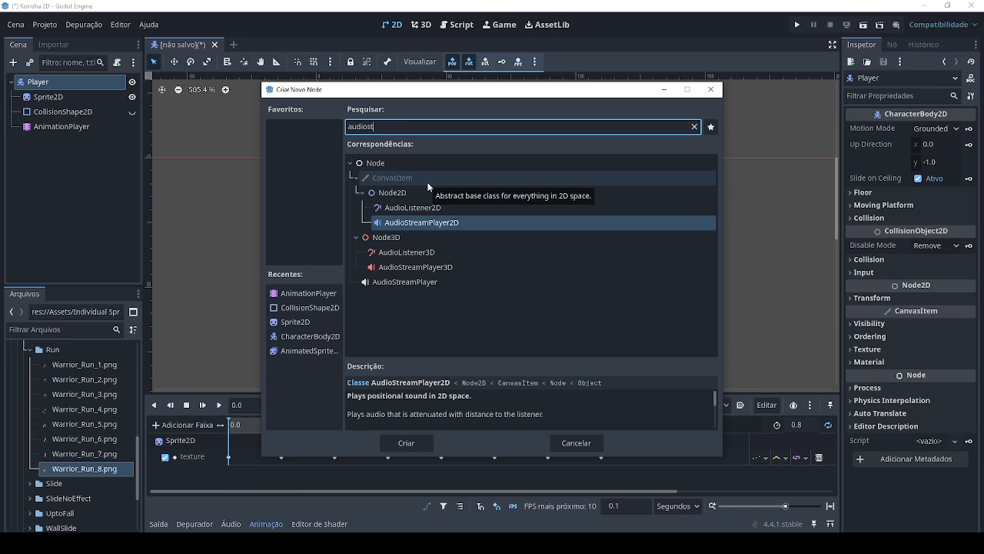
text(e)
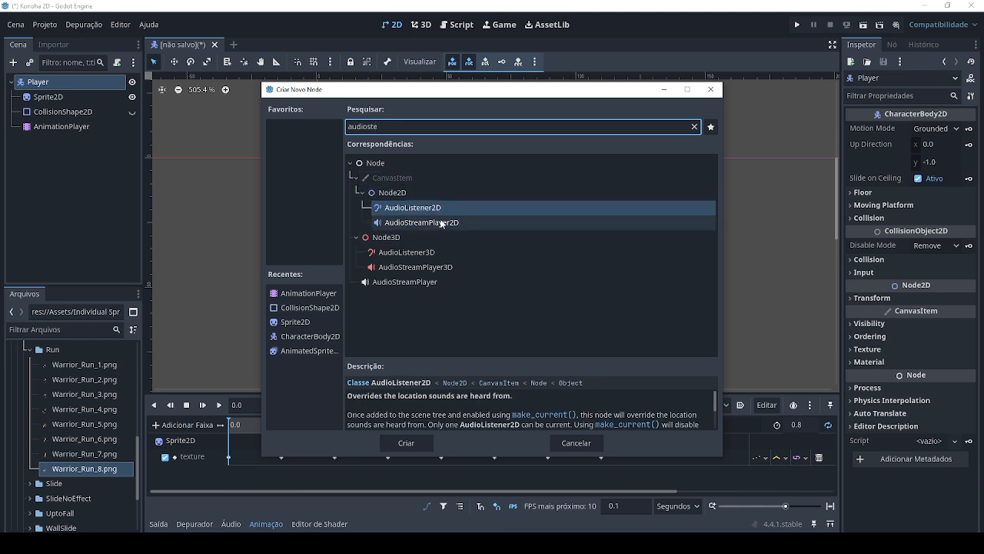
click(435, 224)
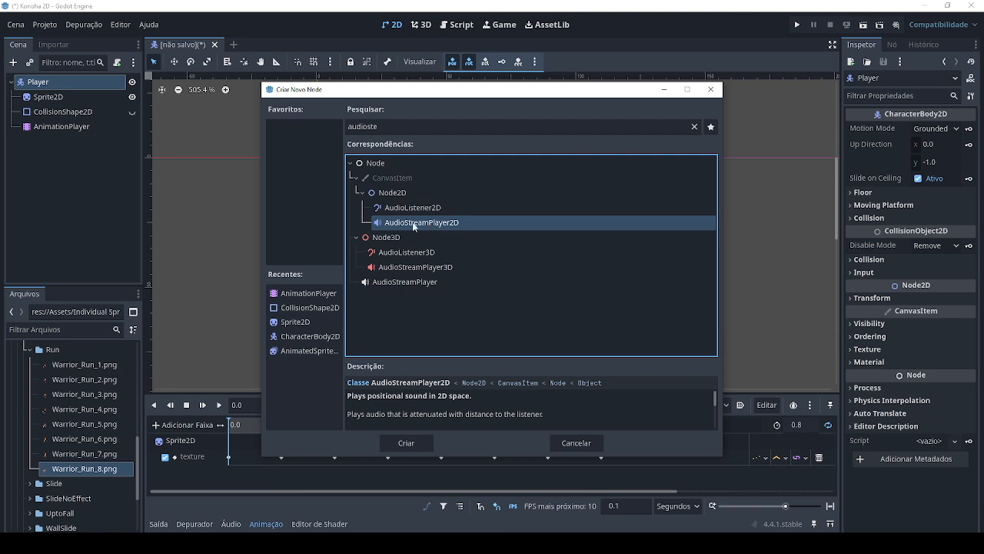
double_click(414, 223)
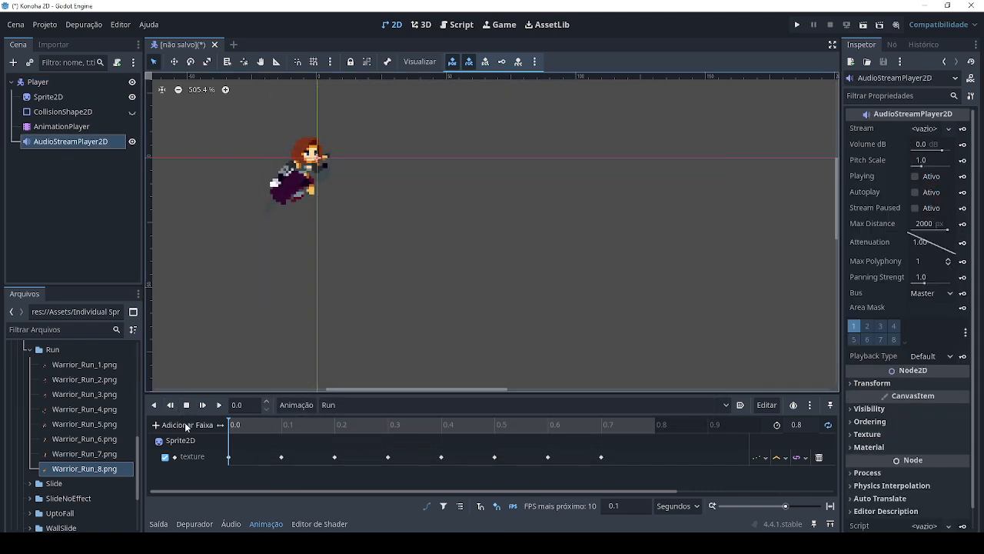
click(298, 405)
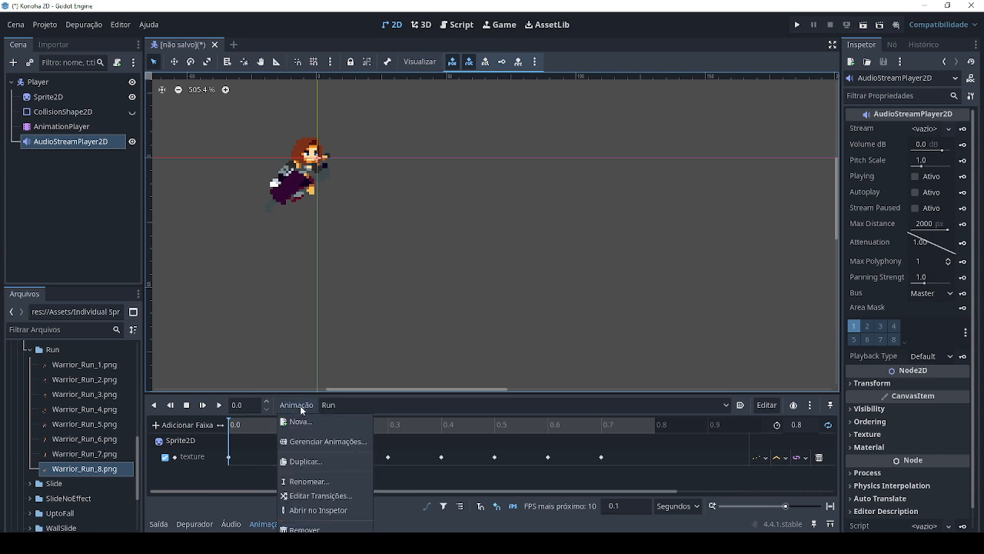
click(354, 404)
click(340, 406)
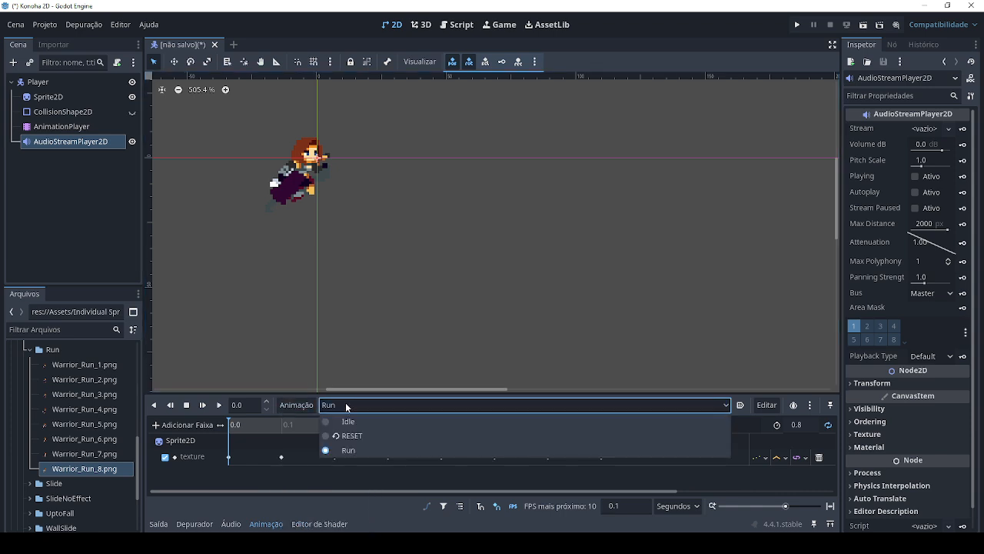
click(350, 407)
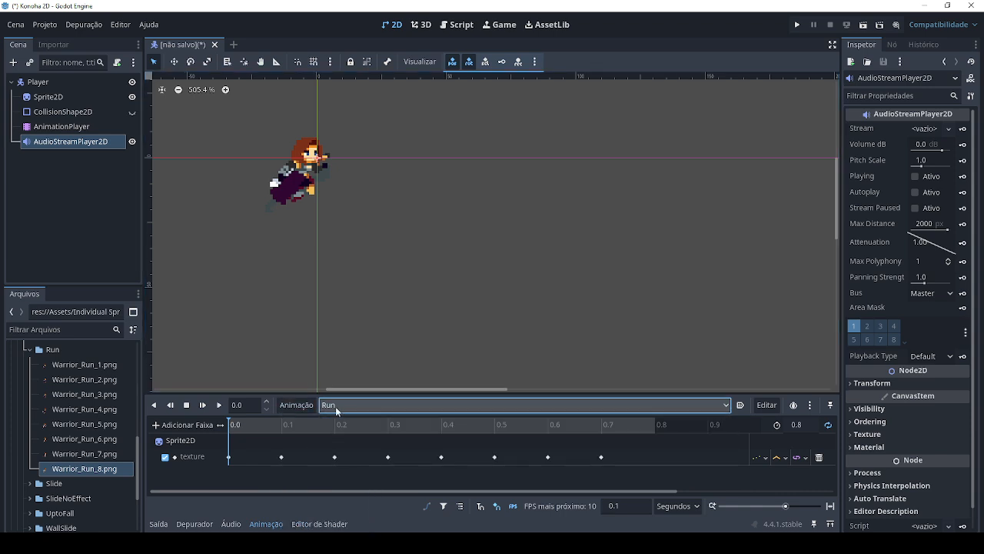
click(335, 406)
click(326, 449)
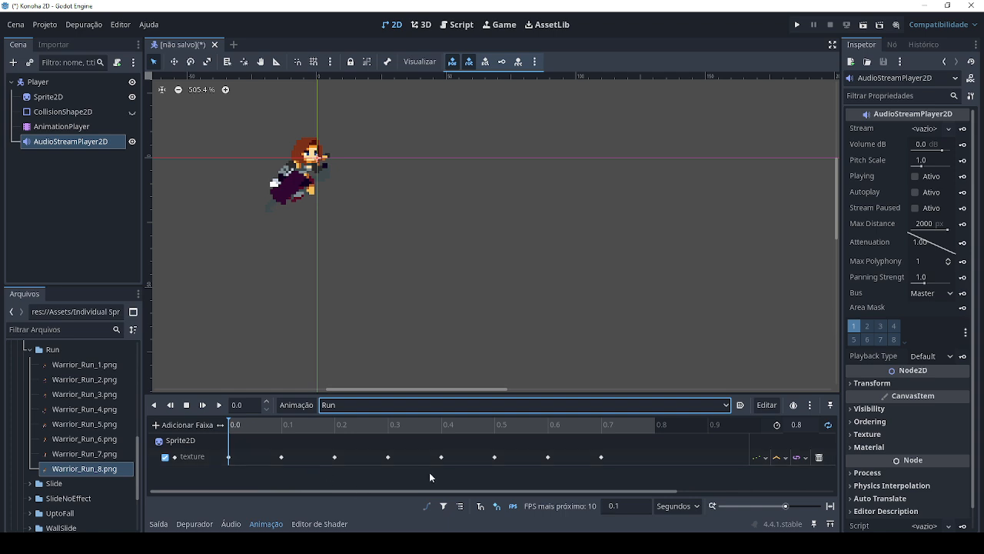
Step: Enlarge the animation editor area and add an audio playback track for AudioStreamPlayer2D to the Run animation
drag(470, 394, 475, 271)
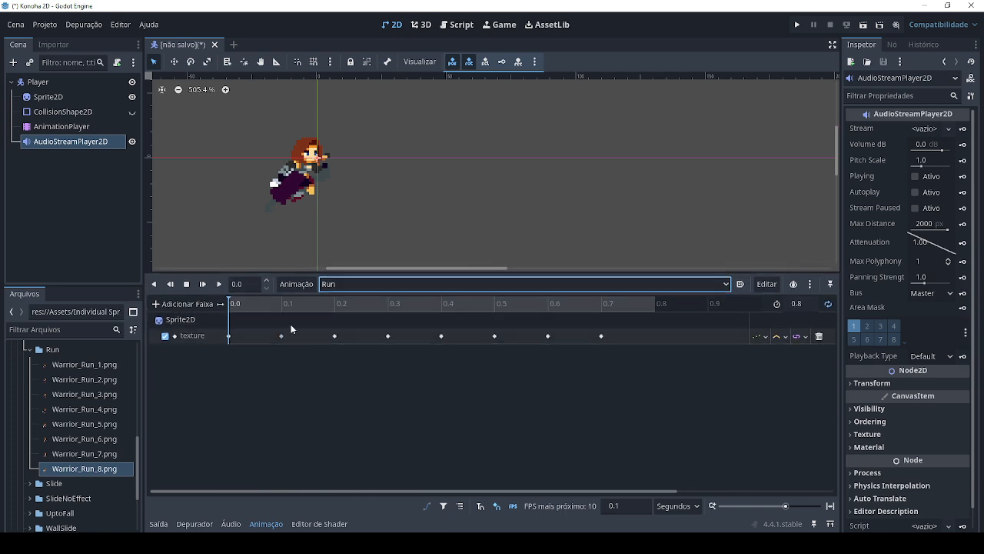
click(180, 304)
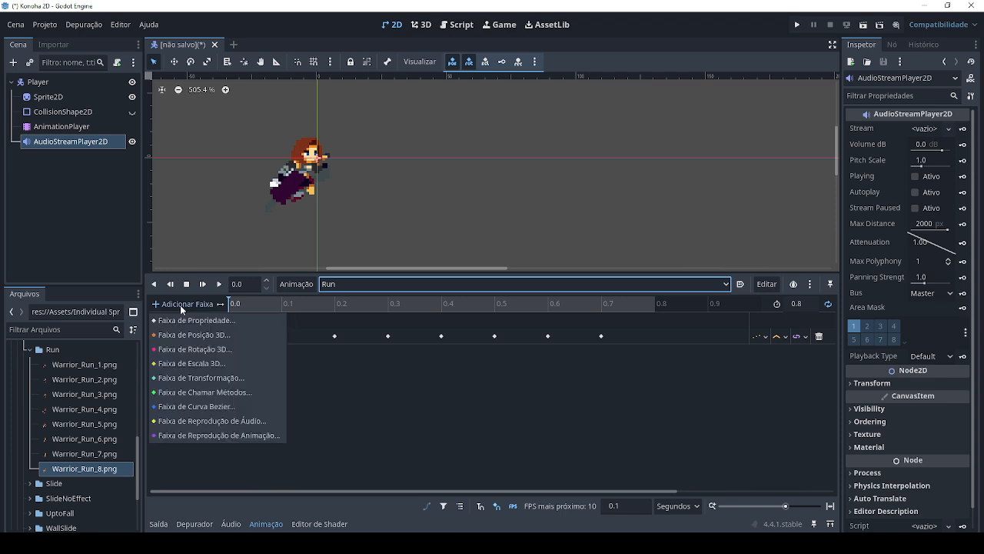
click(211, 421)
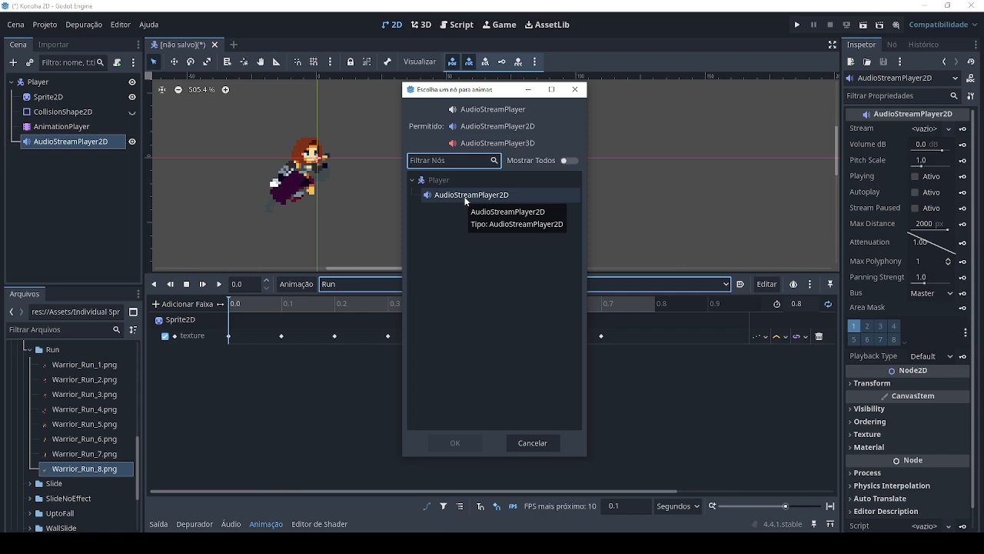
click(465, 197)
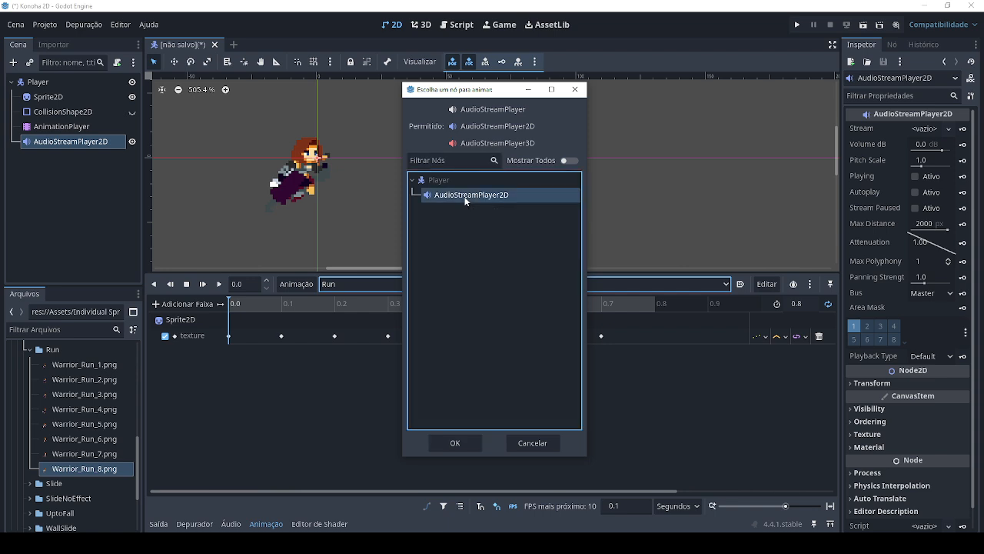
click(455, 443)
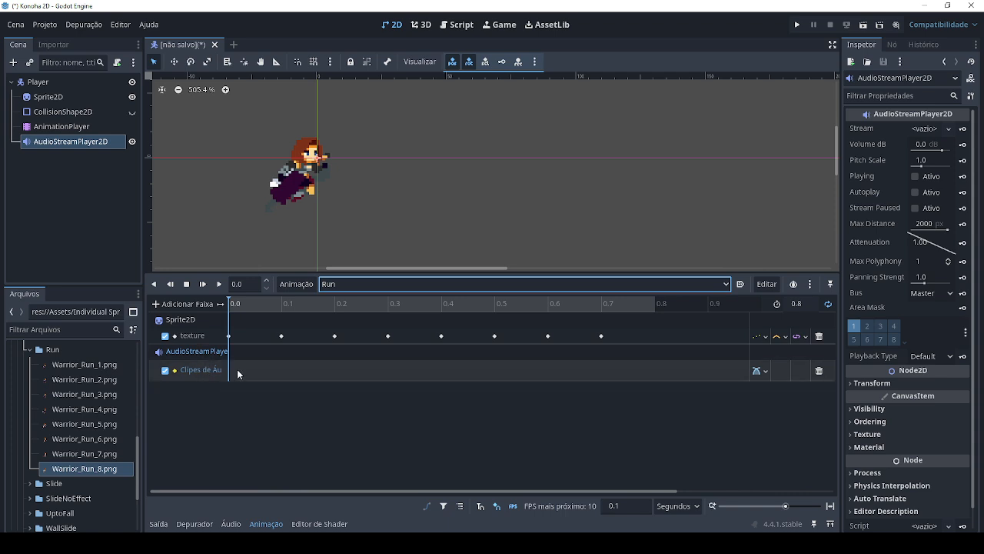
Step: Insert an audio clip key at 0.2 seconds on the Run animation's audio track
click(260, 303)
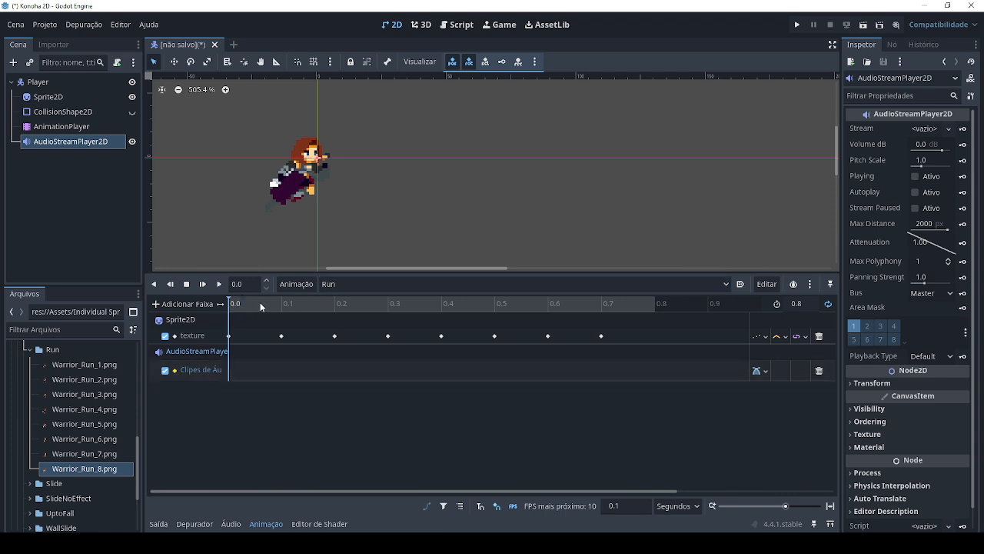
drag(261, 305, 336, 302)
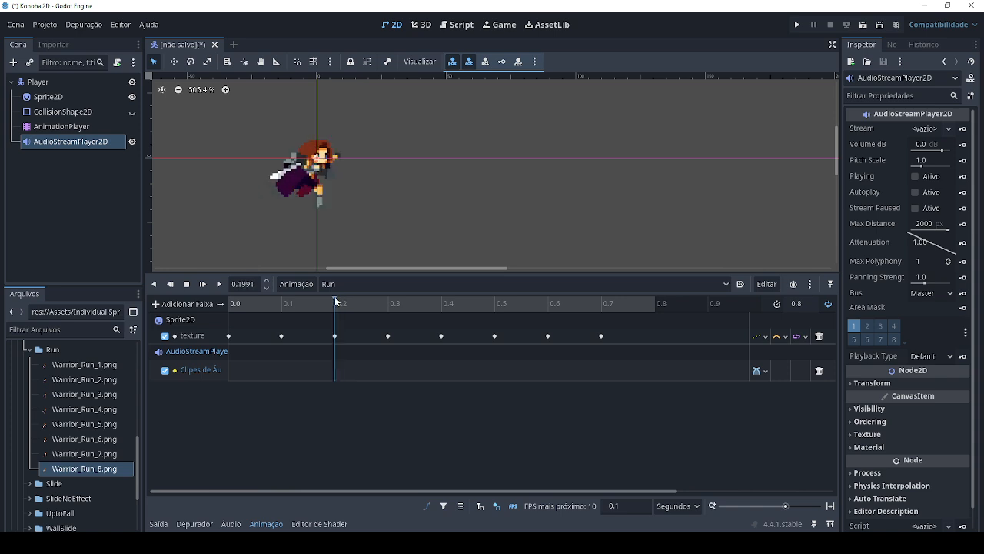
click(335, 372)
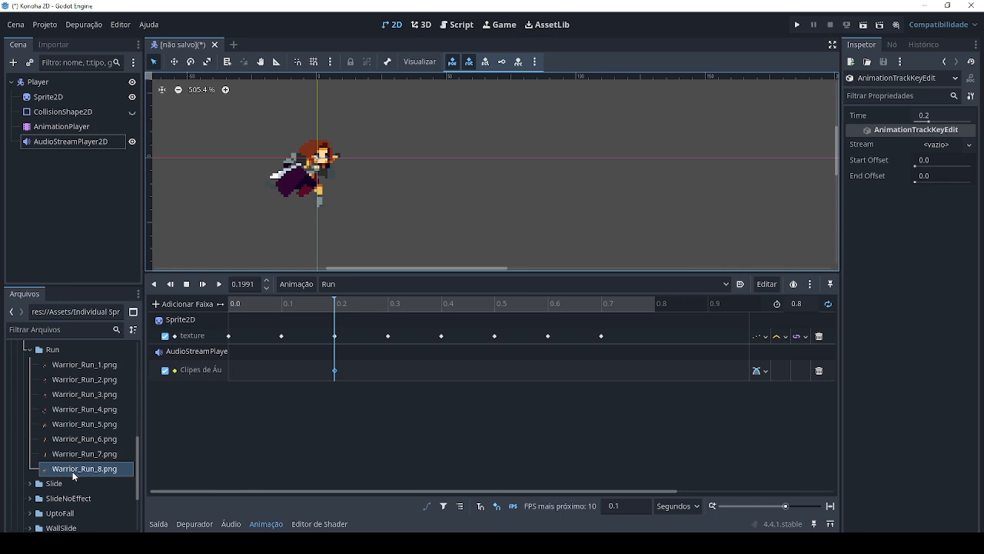
Step: Collapse the Individual Sprite folder and assign Blow 1V2.mp3 as the stream of the audio key at 0.2 seconds
scroll(37, 461, up, 6)
scroll(30, 413, up, 2)
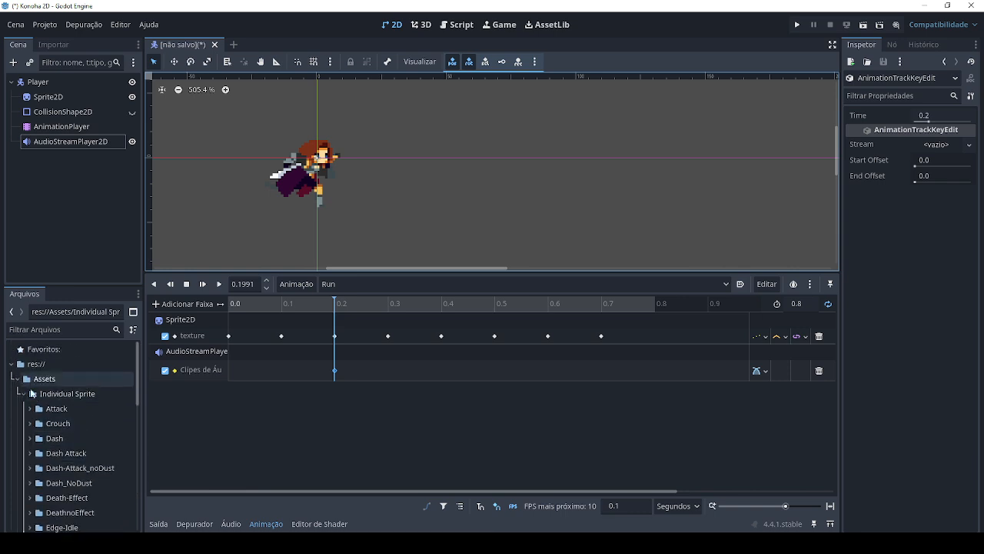
click(22, 395)
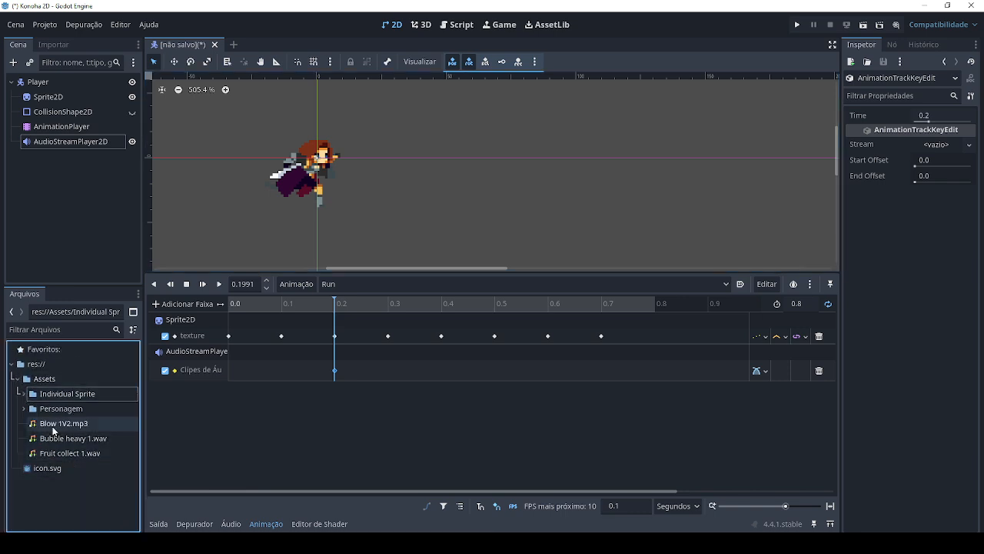
mouse_move(53, 432)
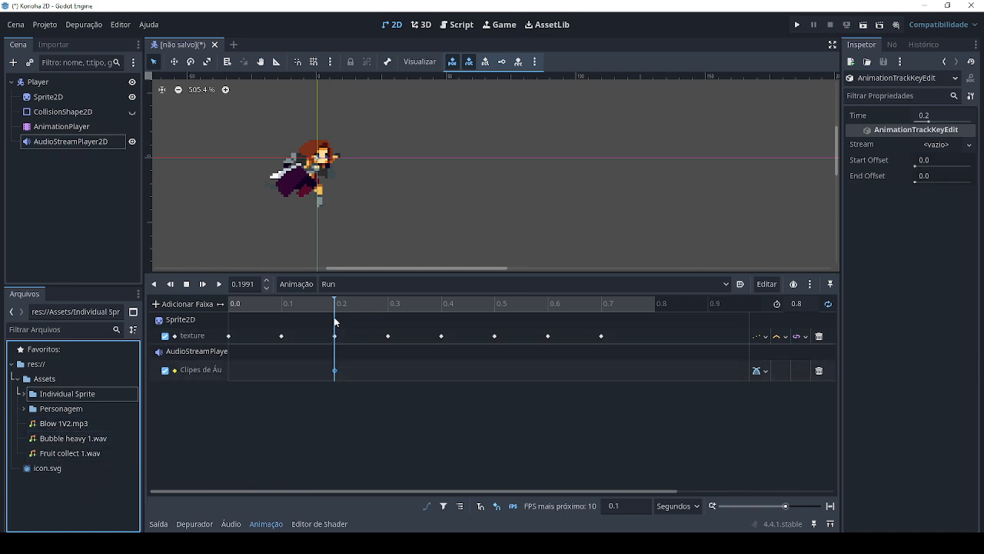
drag(334, 306, 319, 307)
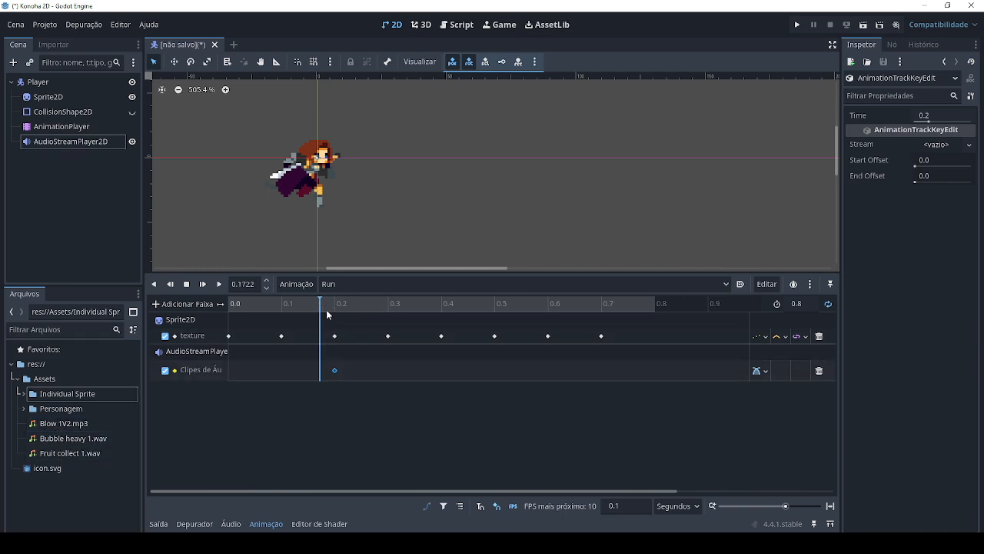
click(336, 372)
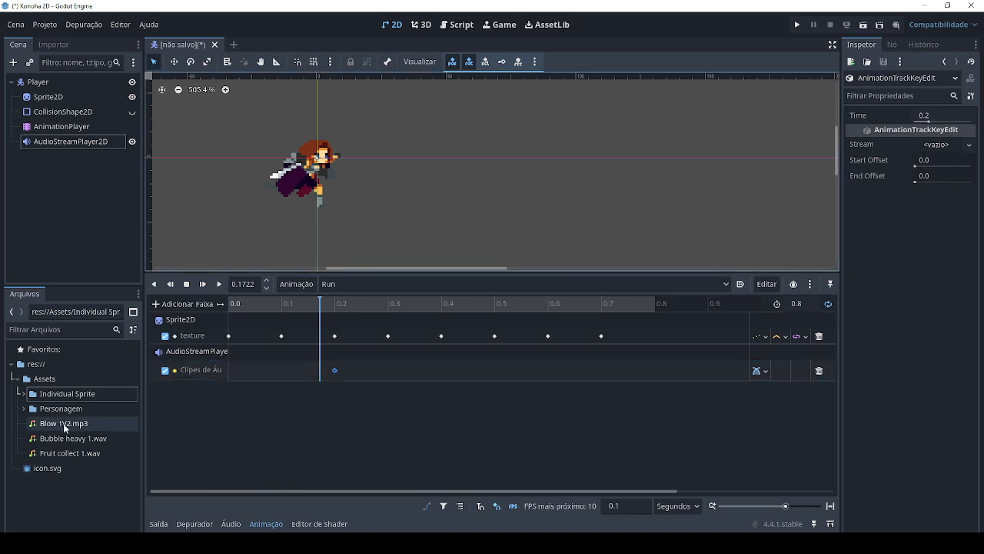
drag(63, 423, 936, 146)
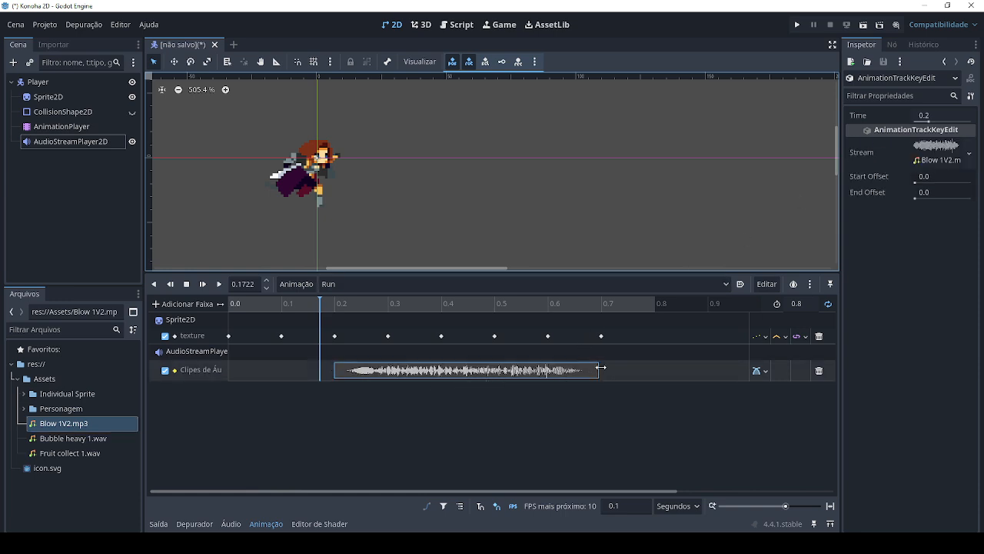
Step: Try moving the Blow 1V2.mp3 clip to 0.0 seconds on the audio track, and undo the move
mouse_move(600, 367)
mouse_down()
mouse_move(515, 368)
mouse_move(602, 368)
mouse_up()
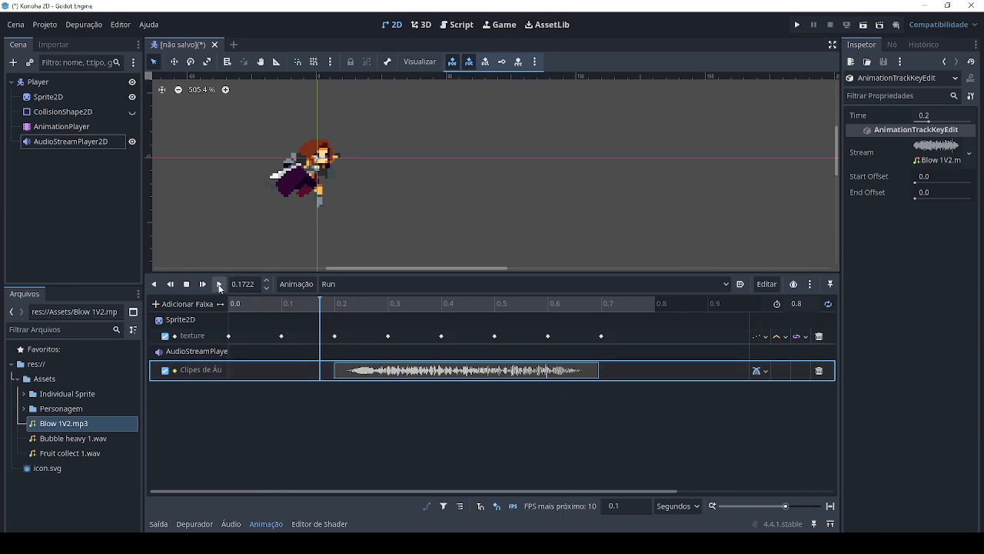
drag(362, 372, 256, 372)
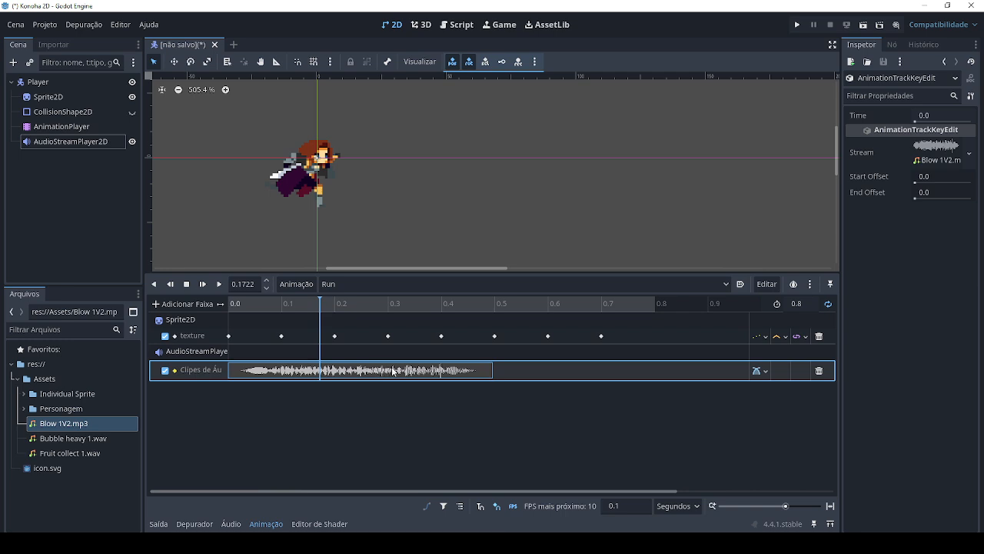
key(ctrl+z)
key(ctrl+z)
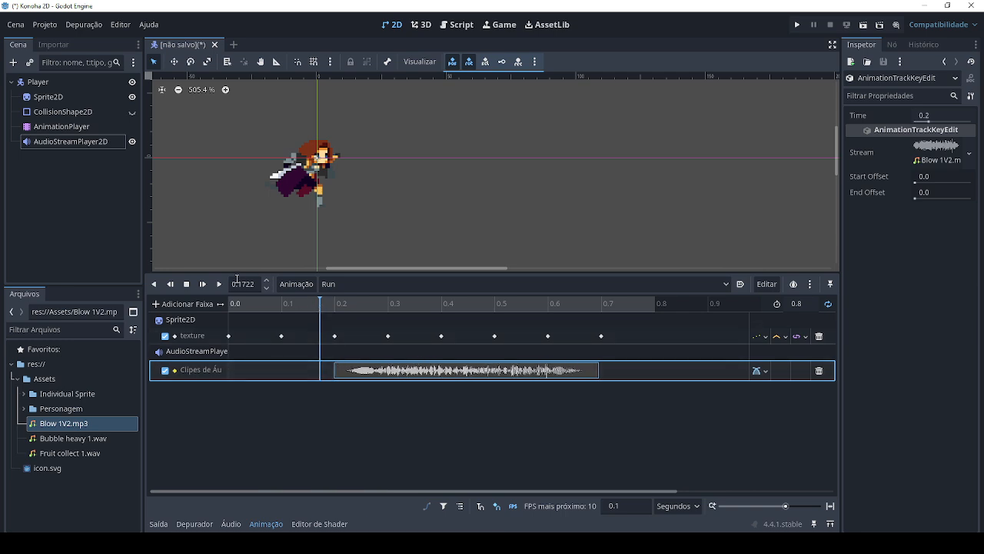
Step: Play and stop the Run animation with its audio clip, and switch to the Idle animation to preview it
click(220, 284)
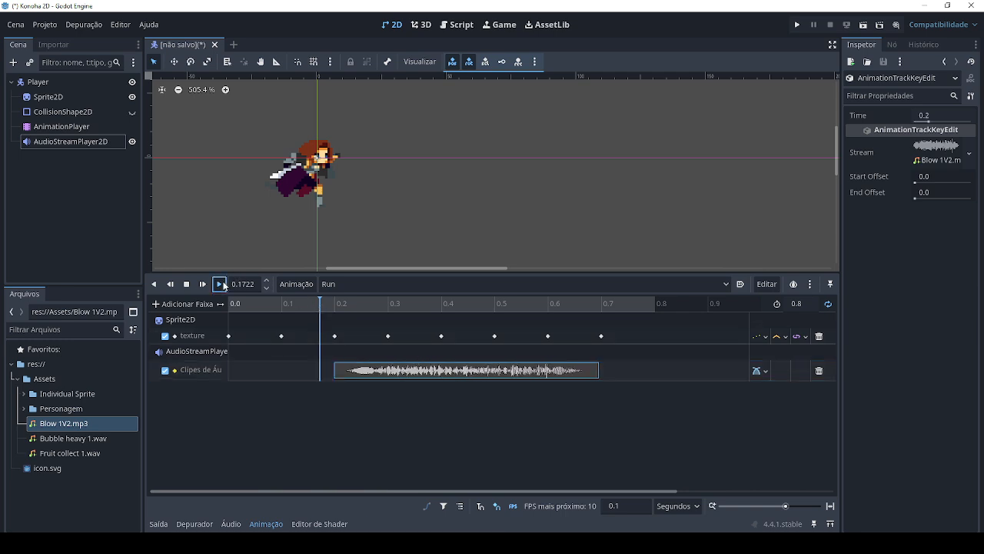
click(187, 285)
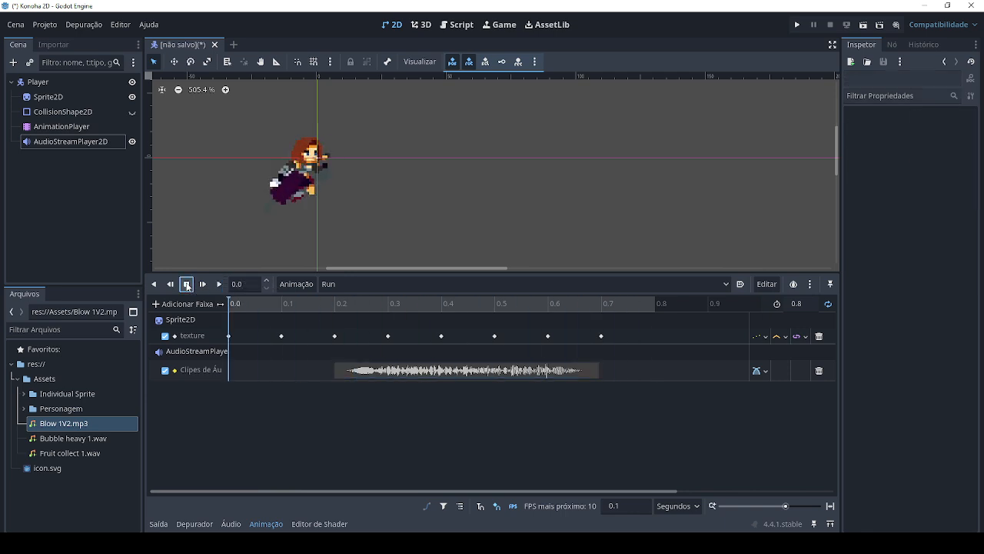
click(356, 284)
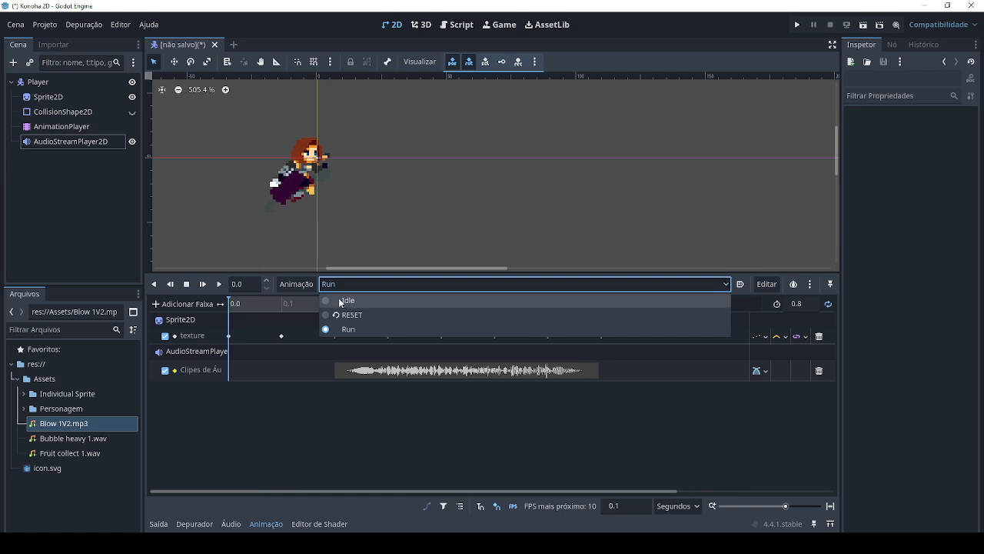
click(340, 301)
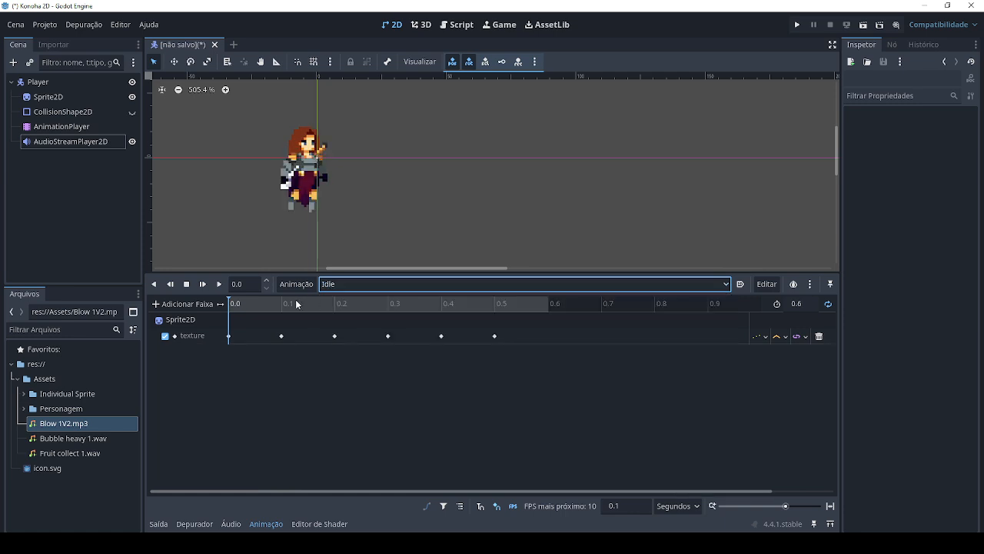
click(220, 284)
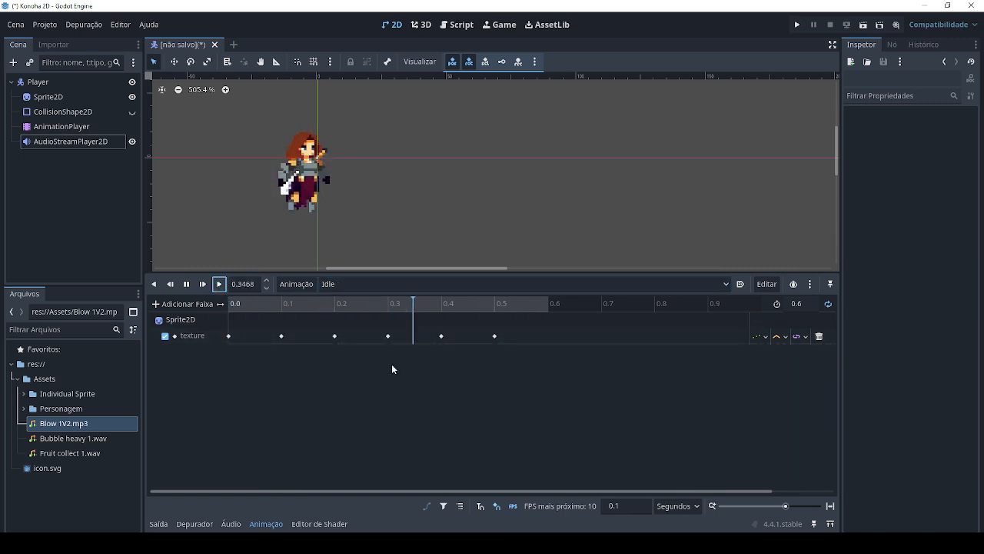
click(185, 290)
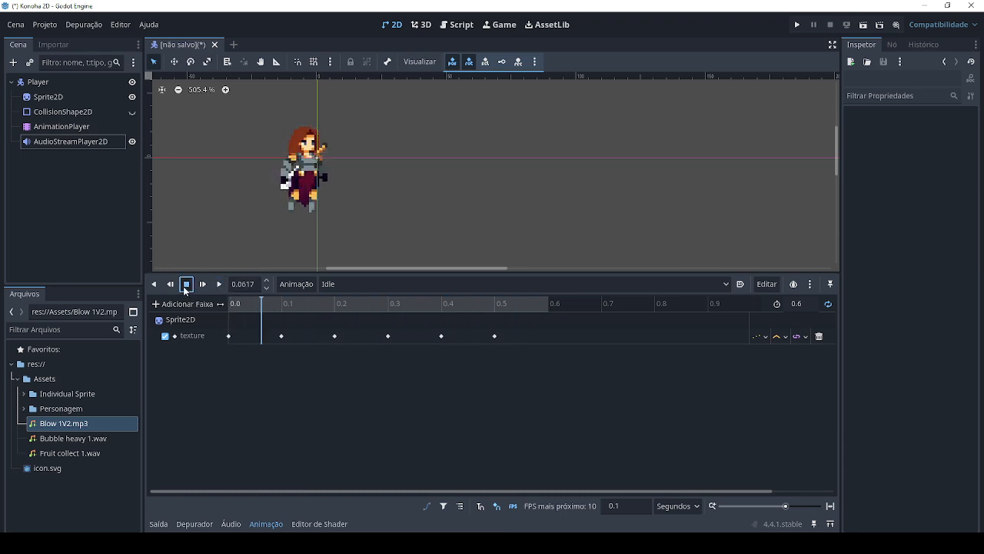
click(185, 290)
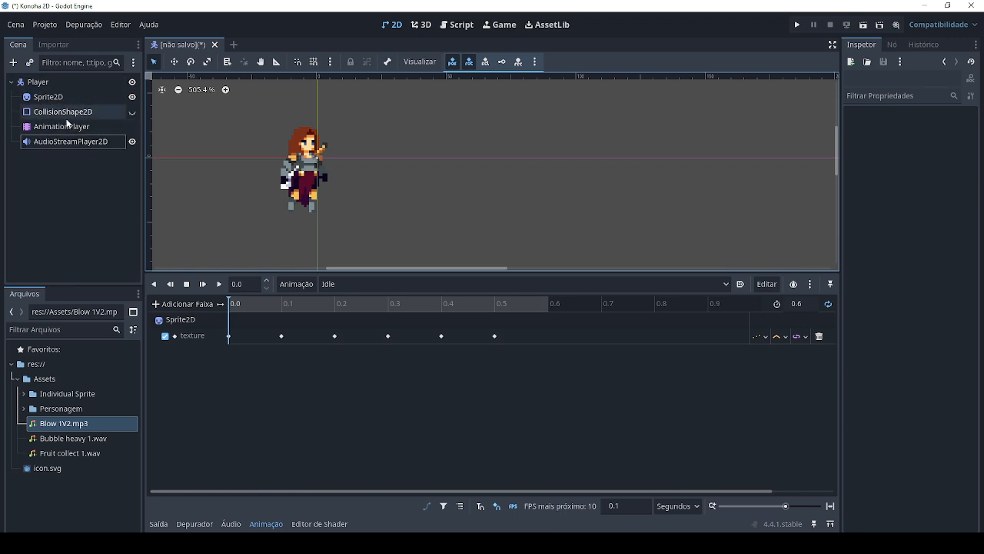
Step: Add an audio playback track for AudioStreamPlayer2D to the Idle animation
click(183, 303)
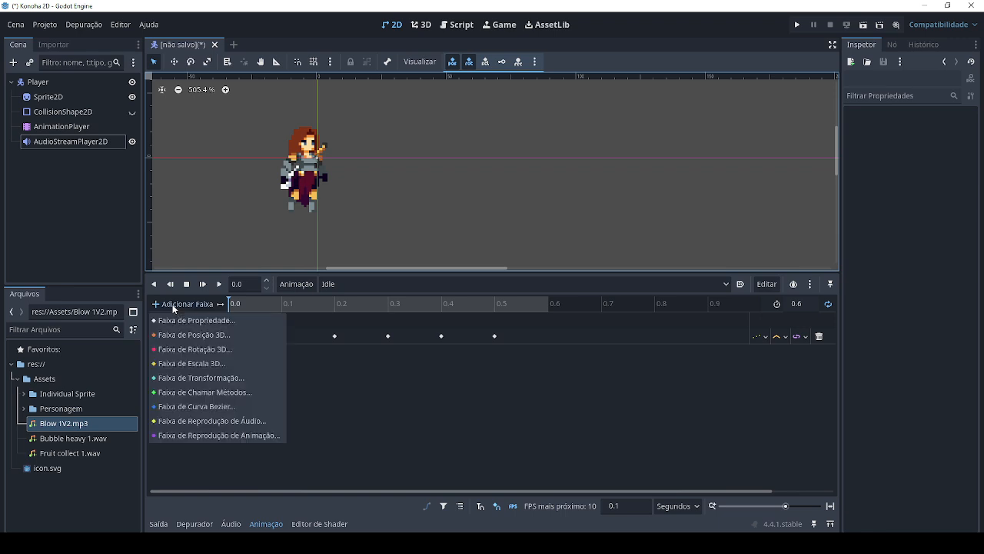
click(217, 421)
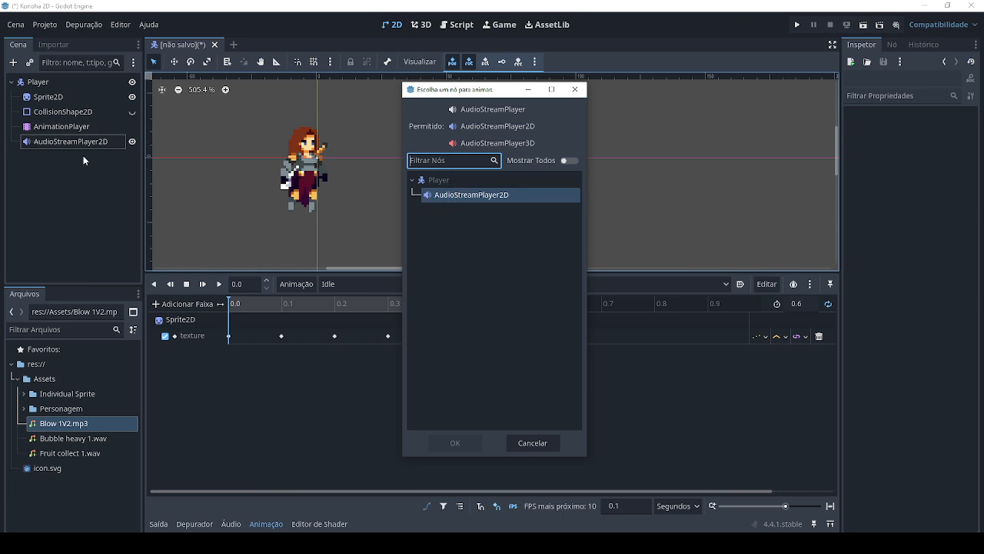
double_click(453, 196)
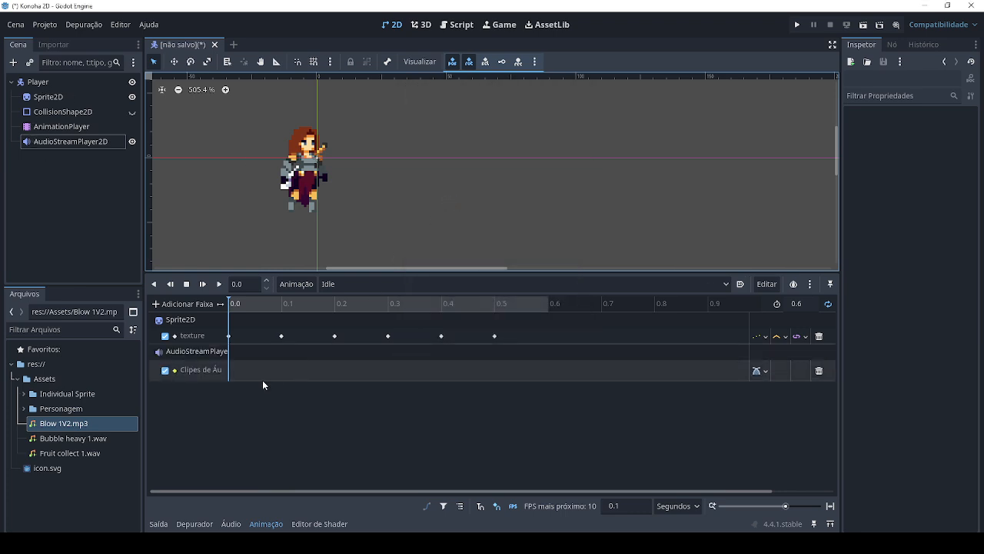
Step: Insert an audio key at 0.0 seconds on the Idle audio track and assign Bubble heavy 1.wav as its stream
right_click(231, 379)
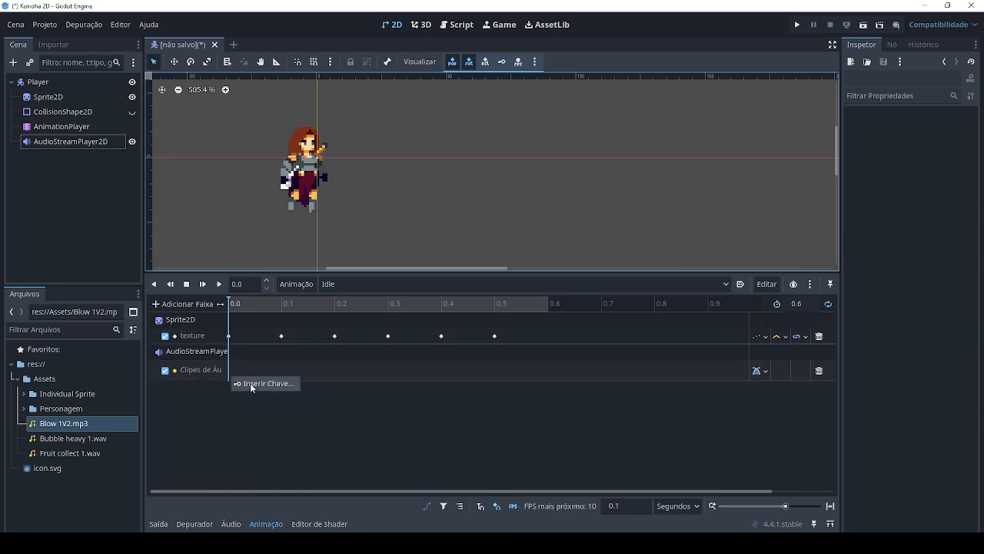
click(250, 383)
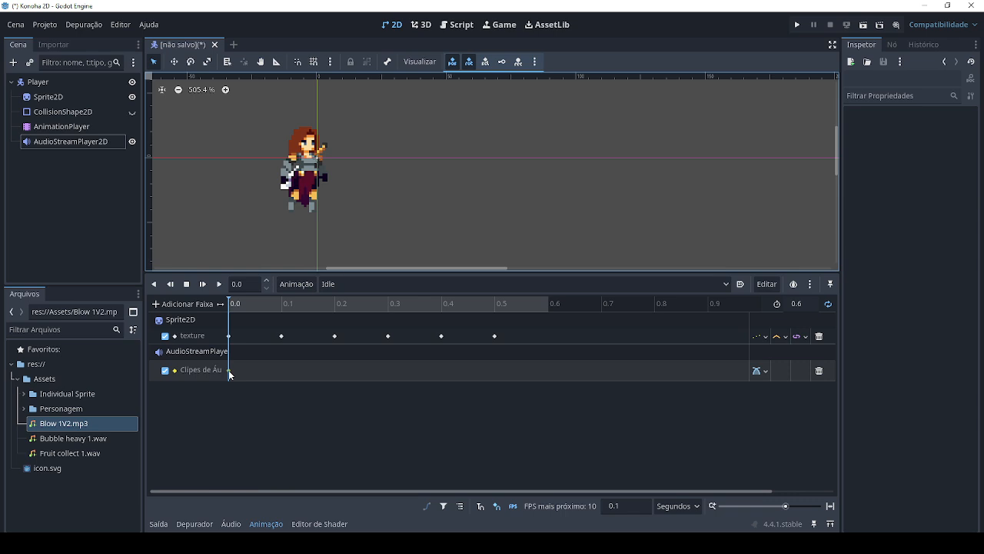
click(228, 370)
drag(61, 440, 933, 146)
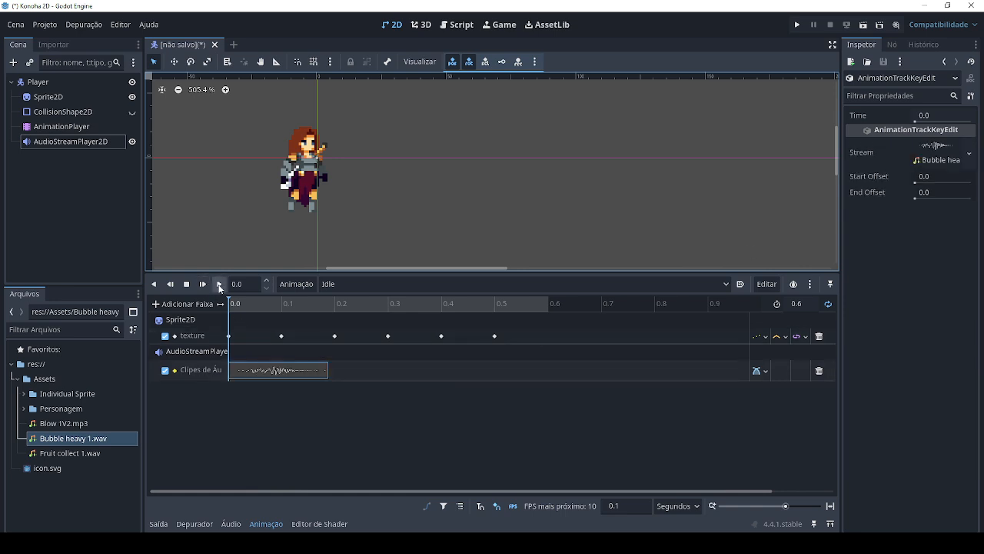
Step: Play the Idle animation with its audio clip, stop it, and look over the available animation management options
click(216, 284)
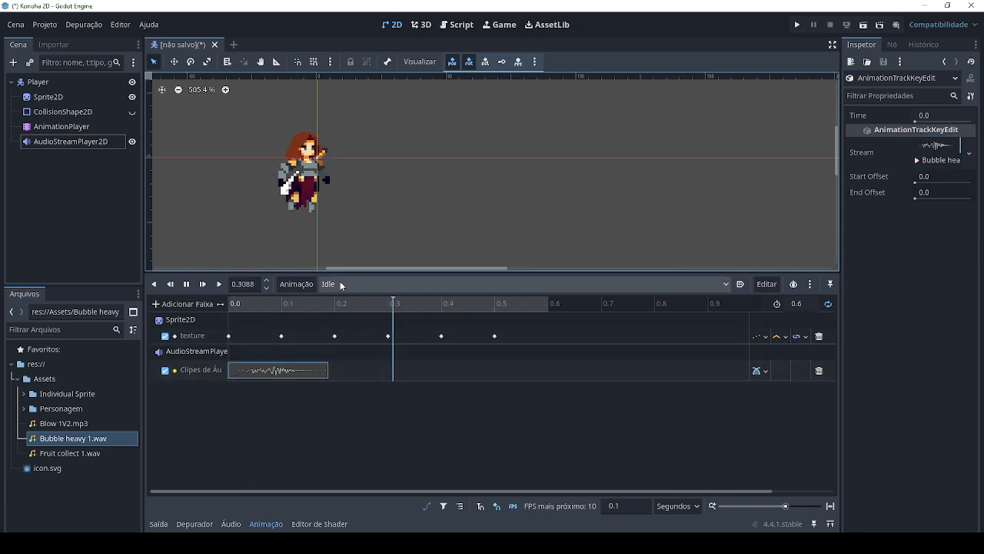
click(186, 283)
click(186, 283)
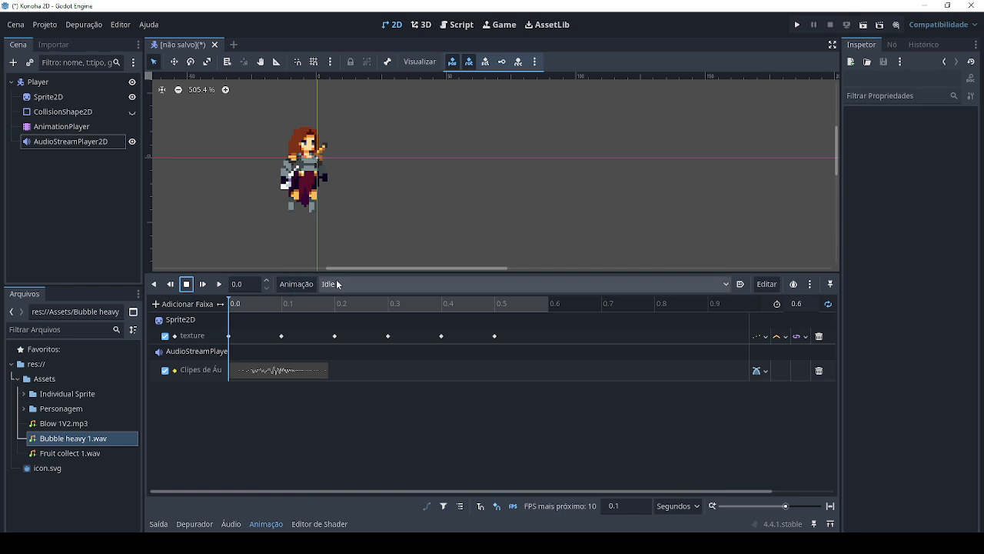
click(293, 284)
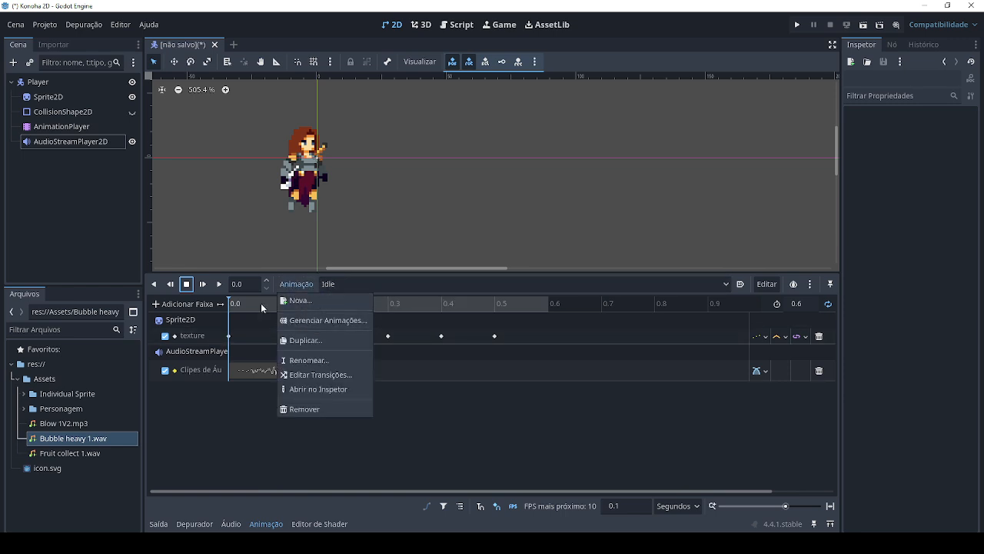
click(298, 286)
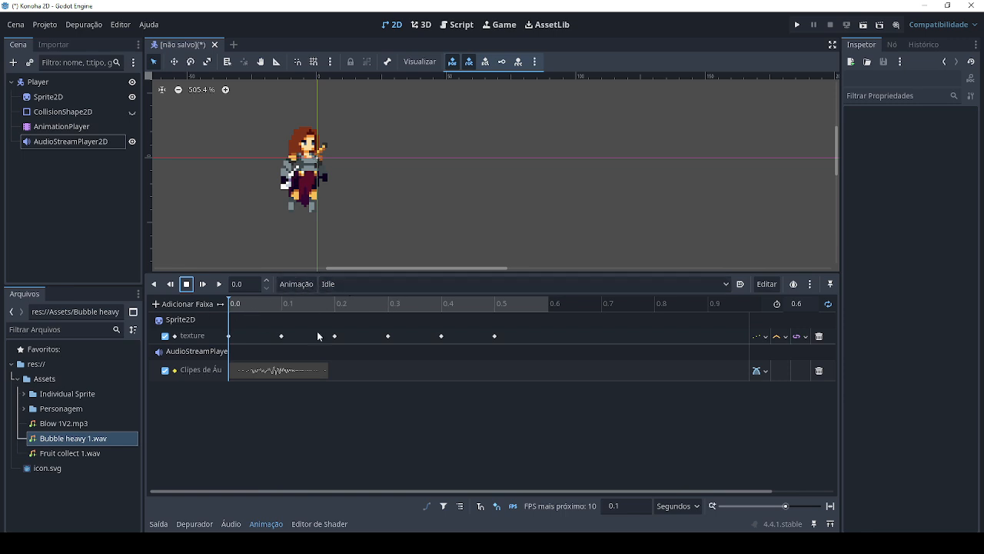
Step: Collapse the animation editor and save the scene as player.tscn in a new project folder named Cenas
click(158, 524)
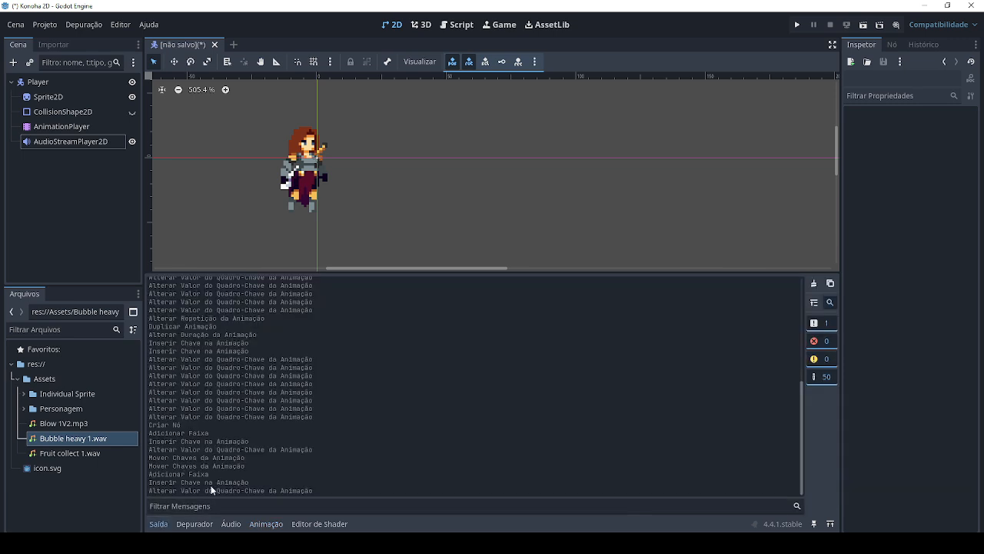
click(161, 526)
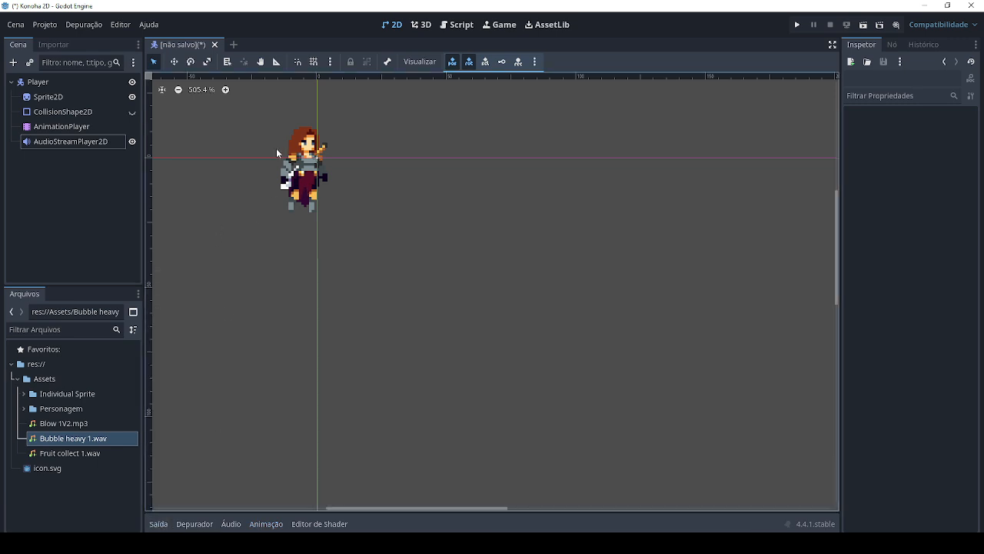
key(ctrl+s)
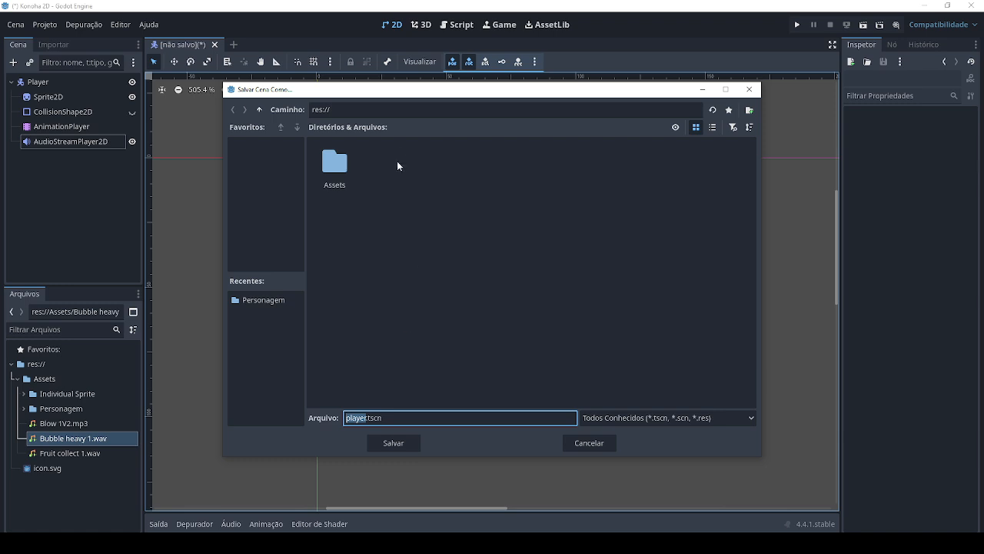
right_click(397, 166)
click(438, 169)
text(Cen)
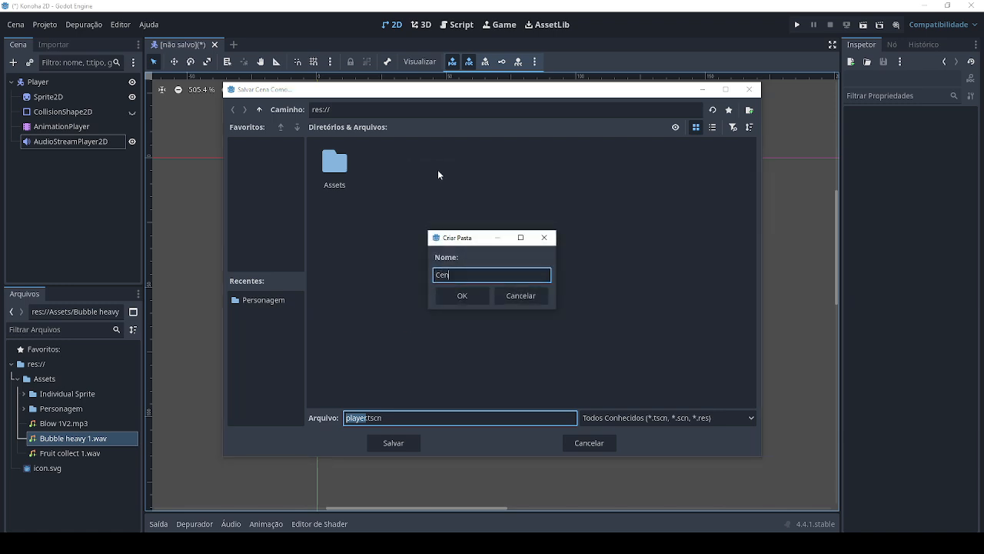
text(as)
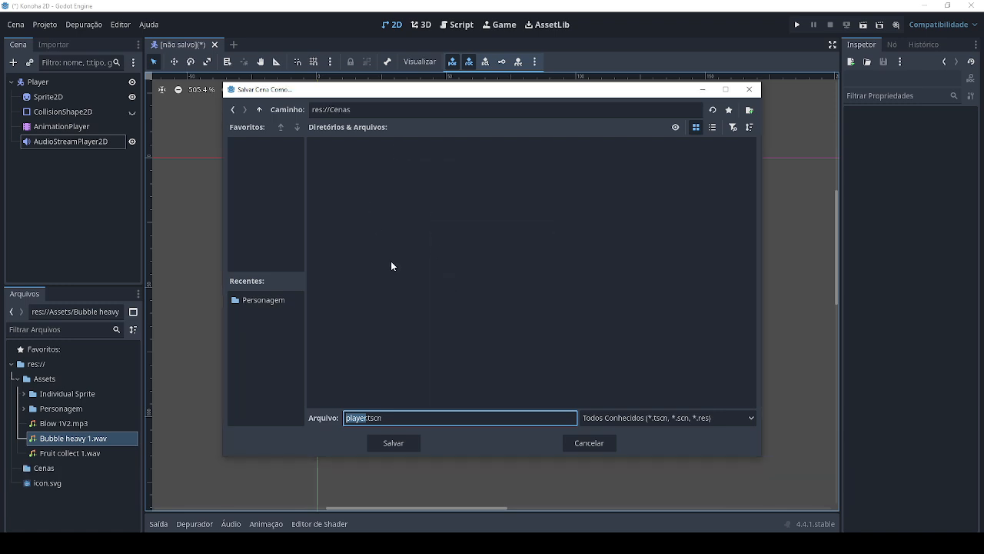
click(384, 444)
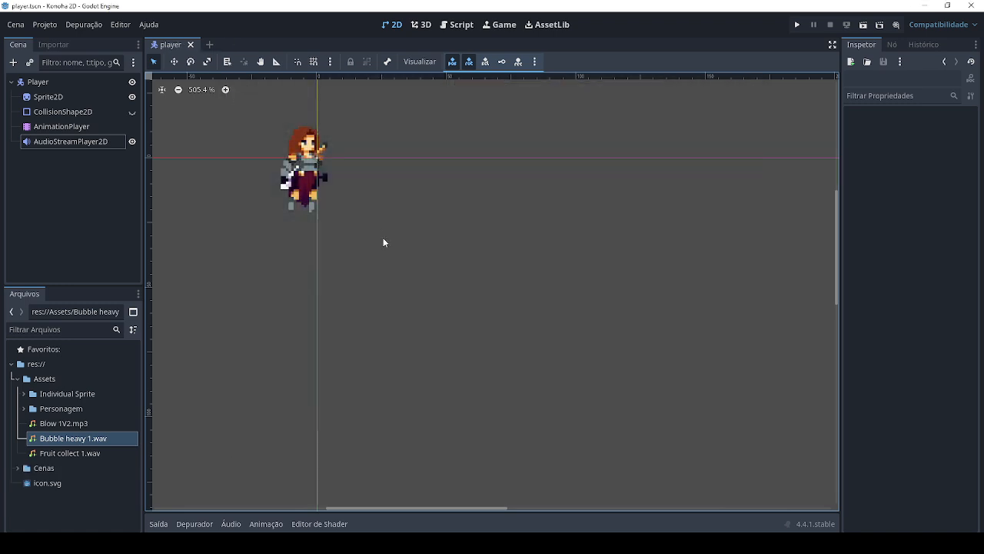
Step: Create a new scene with a Node2D root and rename the root node Fase
click(210, 48)
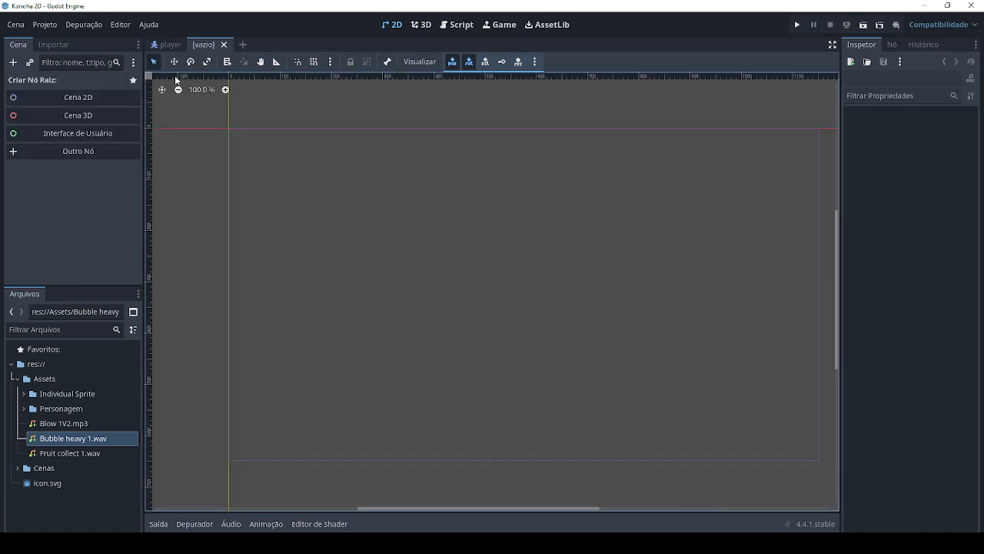
click(86, 96)
double_click(66, 83)
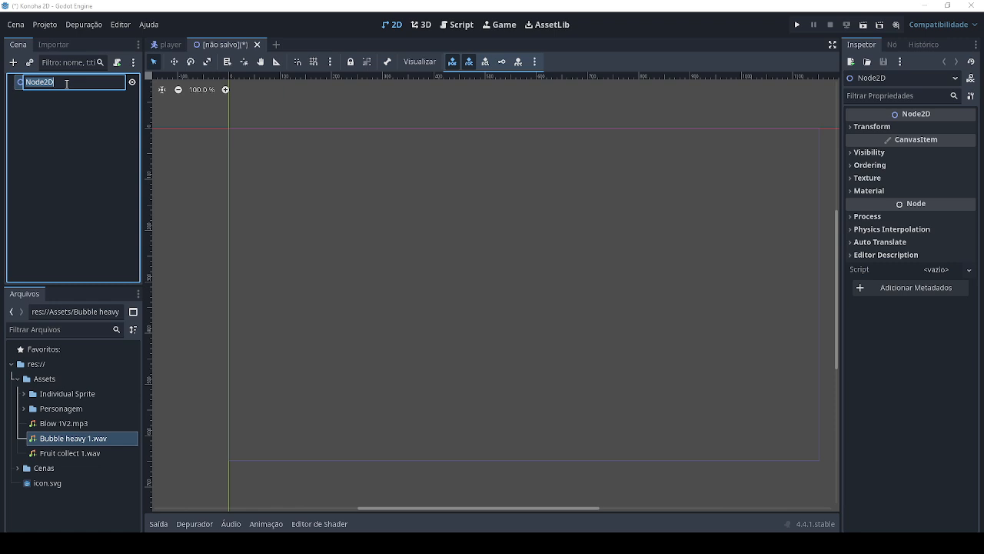
text(Fase)
key(Return)
Step: Add a TileMap child node to Fase and change its type to TileMapLayer
right_click(65, 83)
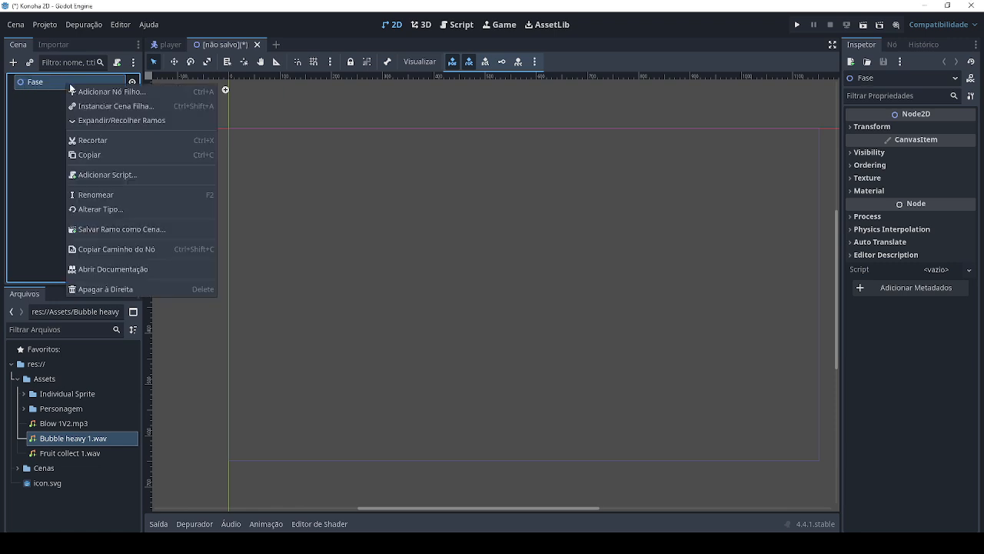
click(87, 89)
text(tilemap)
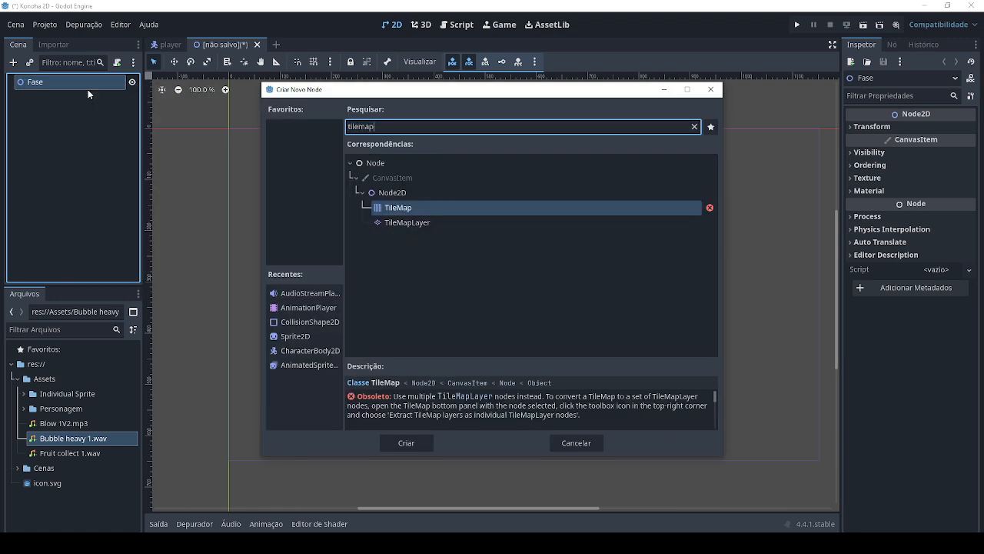
key(Return)
right_click(88, 97)
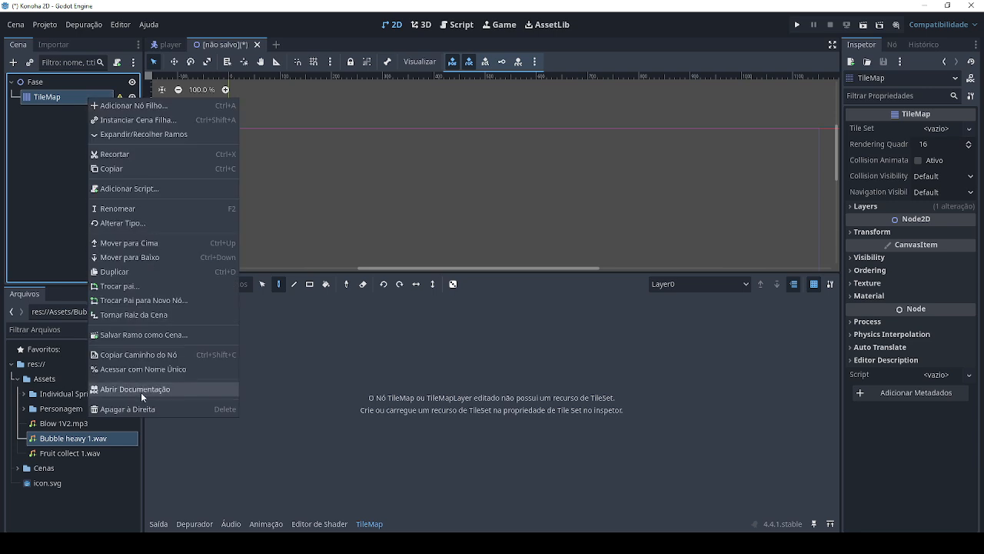
click(121, 223)
double_click(408, 224)
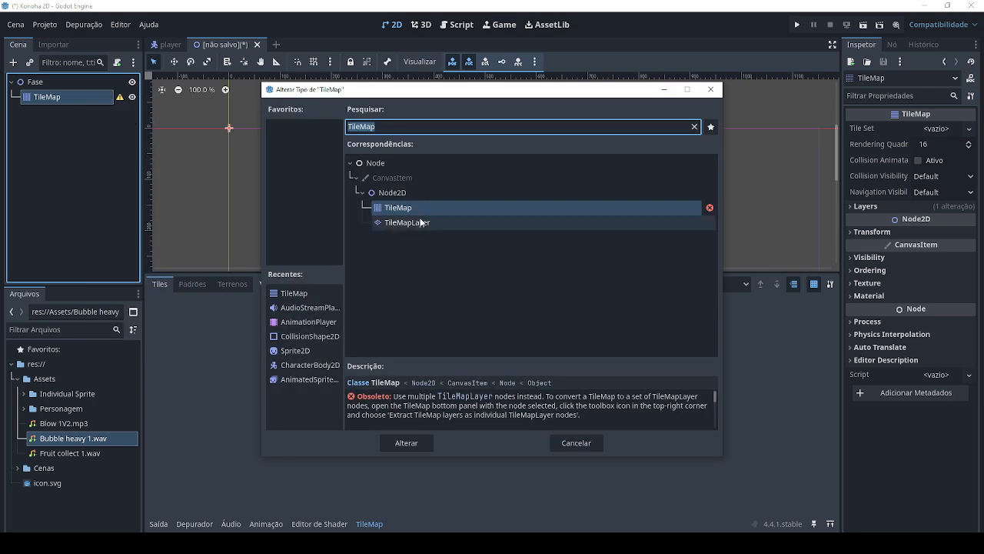
Step: Assign a new TileSet to the TileMap node and add a physics layer to it
click(939, 144)
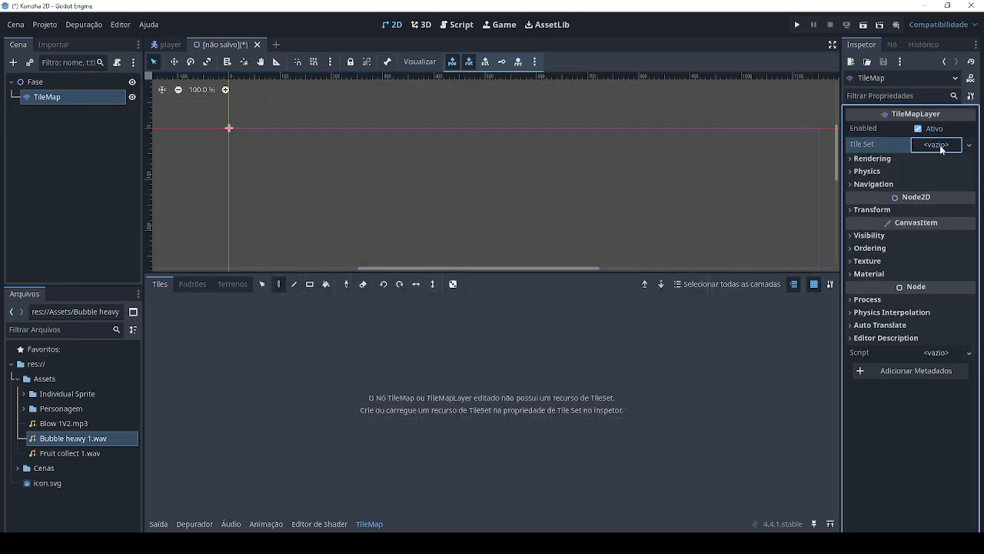
click(935, 161)
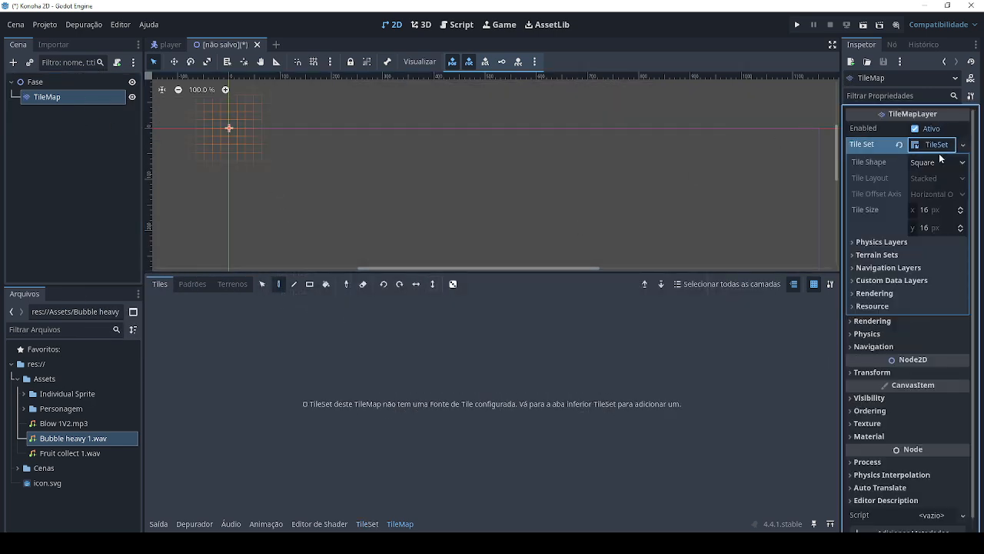
click(891, 244)
click(894, 259)
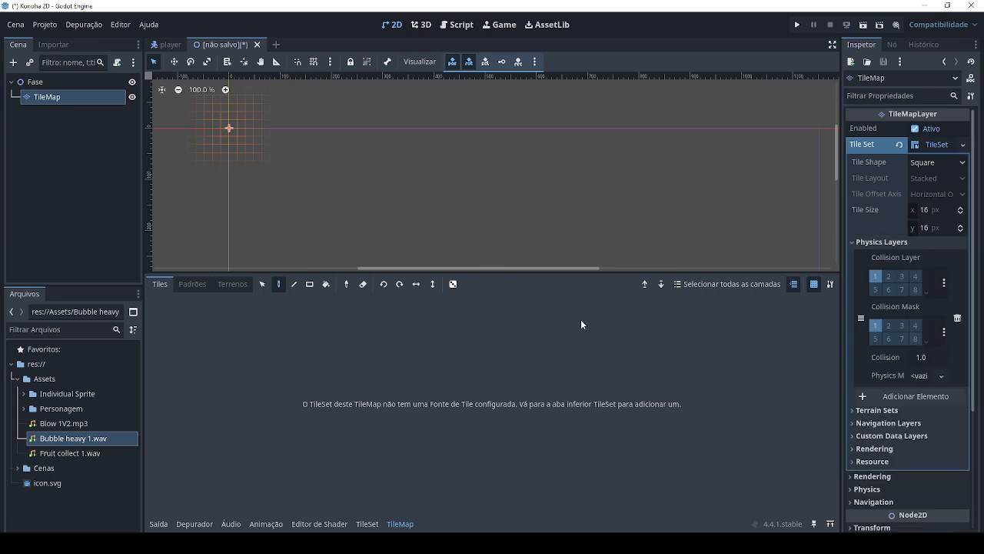
Step: Set the TileSet's tile size to 32 × 32 px and add icon.svg as an atlas source with automatically created tiles
click(367, 524)
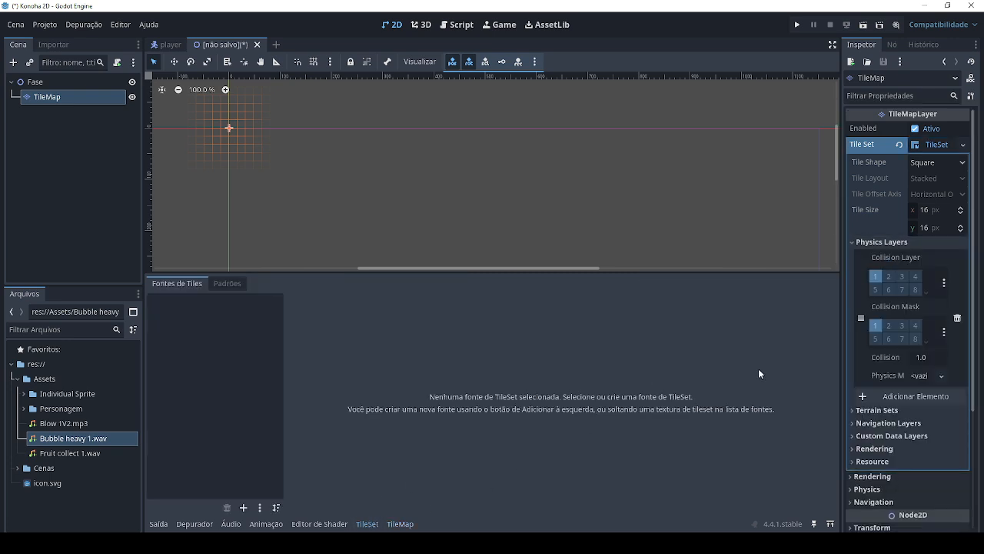
click(932, 211)
text(32)
key(Tab)
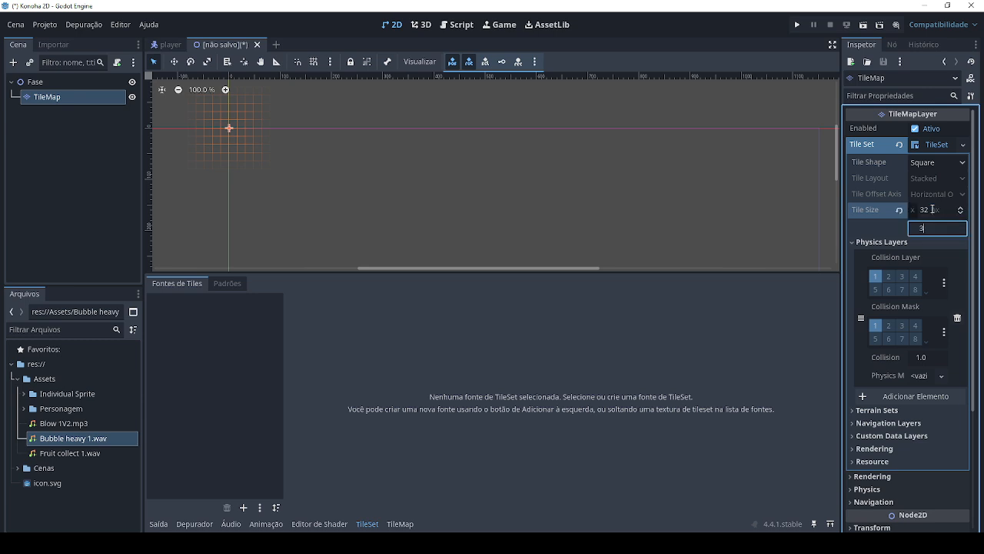
text(32)
key(Return)
drag(54, 482, 237, 378)
click(495, 295)
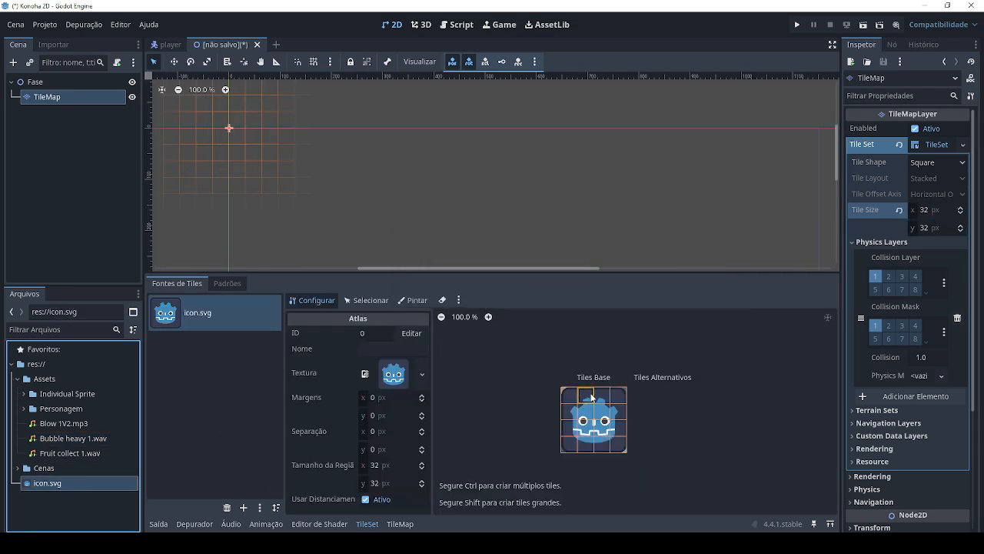
Step: Paint the full-square collision polygon of physics layer 0 onto all tiles of the icon.svg atlas
click(412, 300)
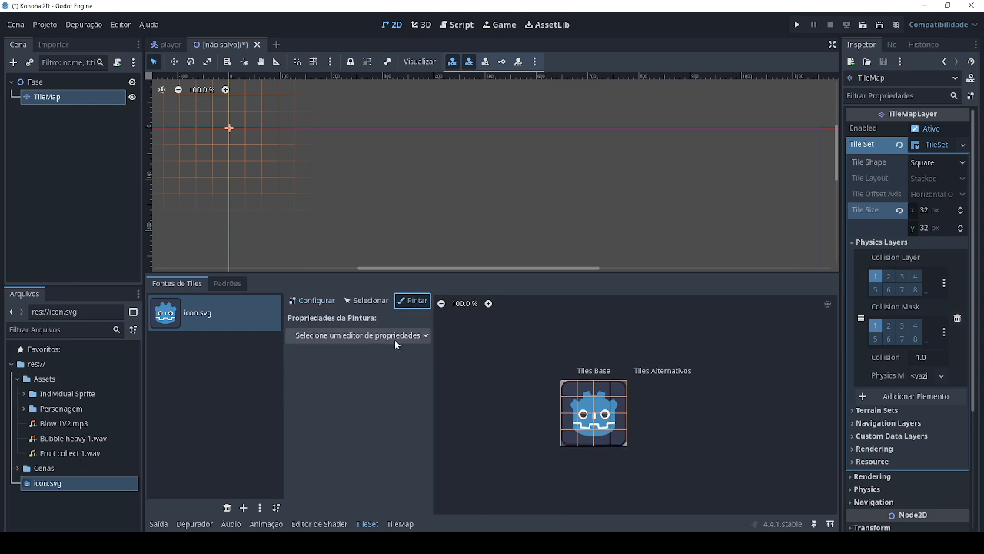
click(377, 336)
click(349, 446)
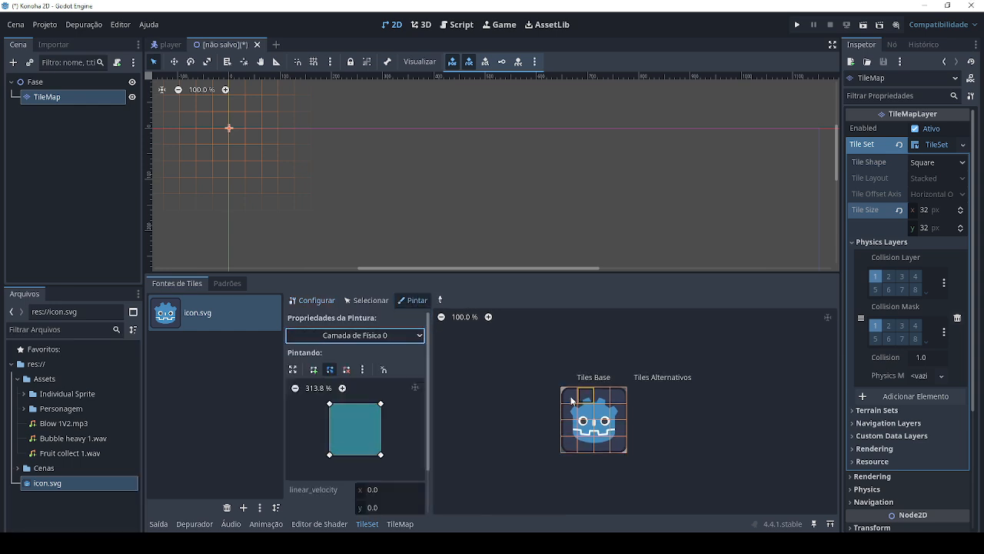
drag(625, 423, 569, 412)
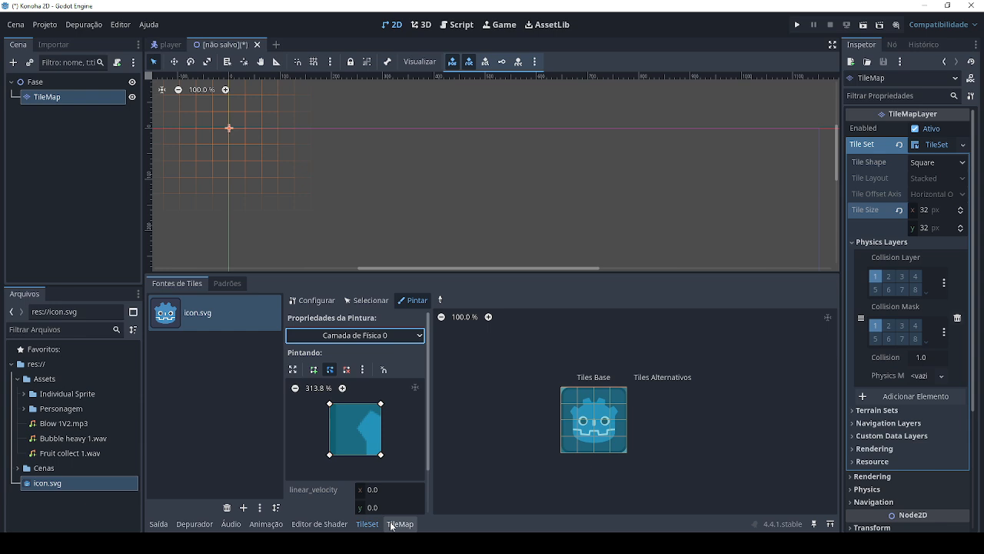
Step: Set the TileMap node's Modulate color to black (000000) in its visibility properties
scroll(904, 500, down, 5)
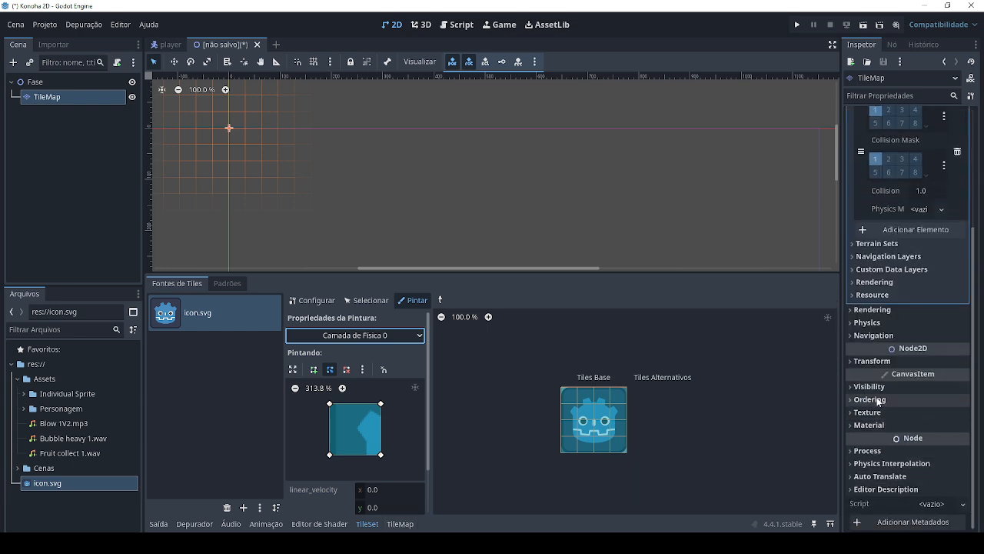
click(870, 386)
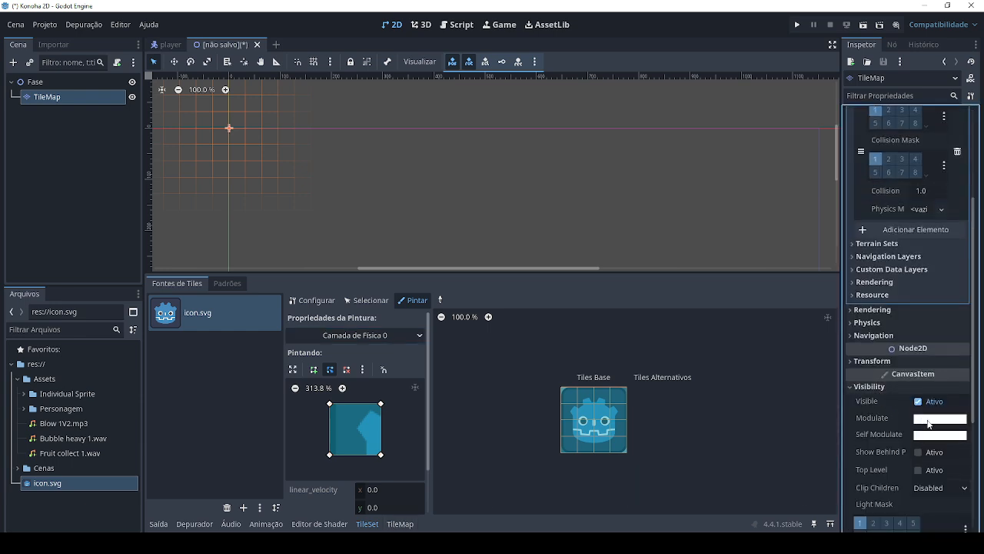
click(938, 419)
drag(973, 219, 973, 244)
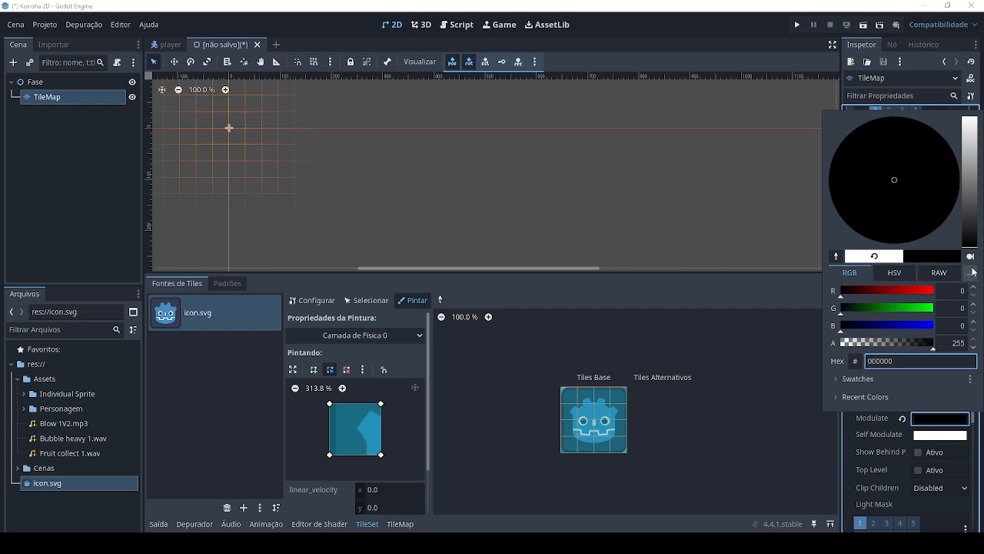
click(569, 415)
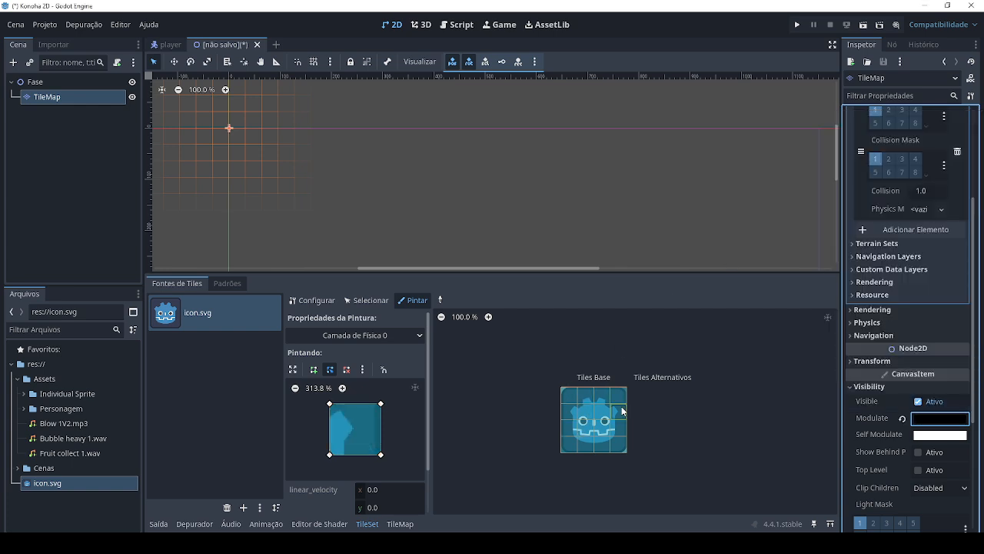
Step: Paint the four top-row tiles of icon.svg as a strip starting at the viewport frame's lower-left corner
click(400, 524)
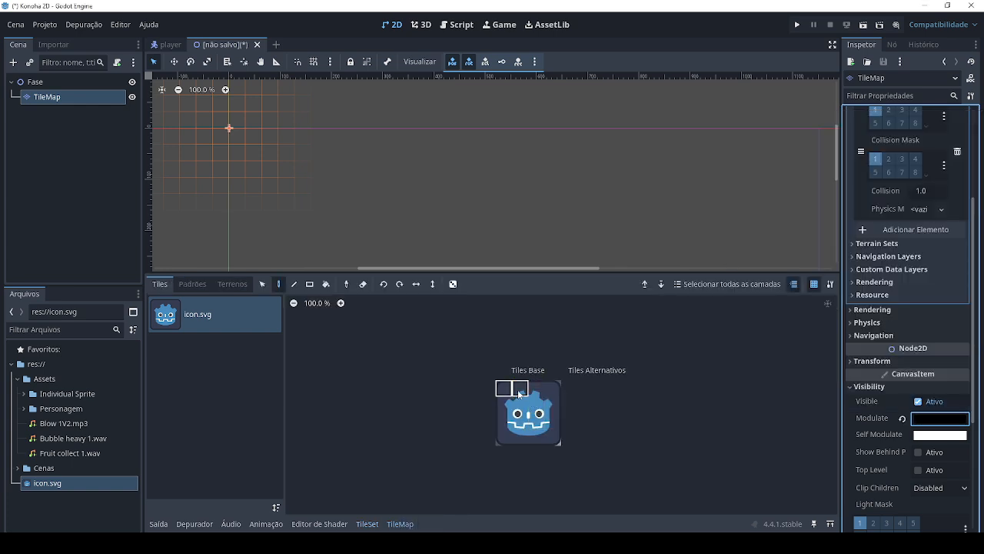
drag(518, 389, 553, 389)
scroll(342, 191, down, 3)
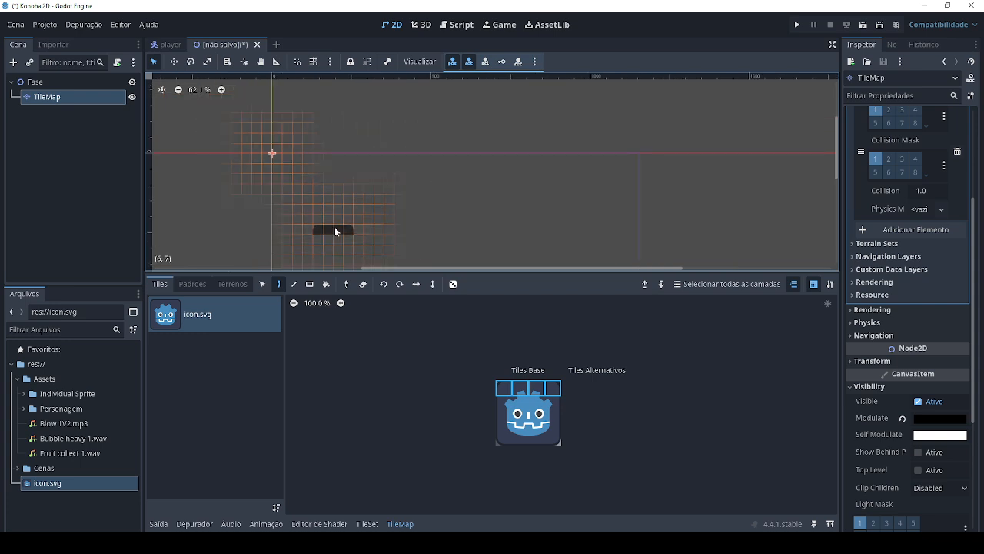
middle_drag(334, 226, 348, 107)
click(307, 227)
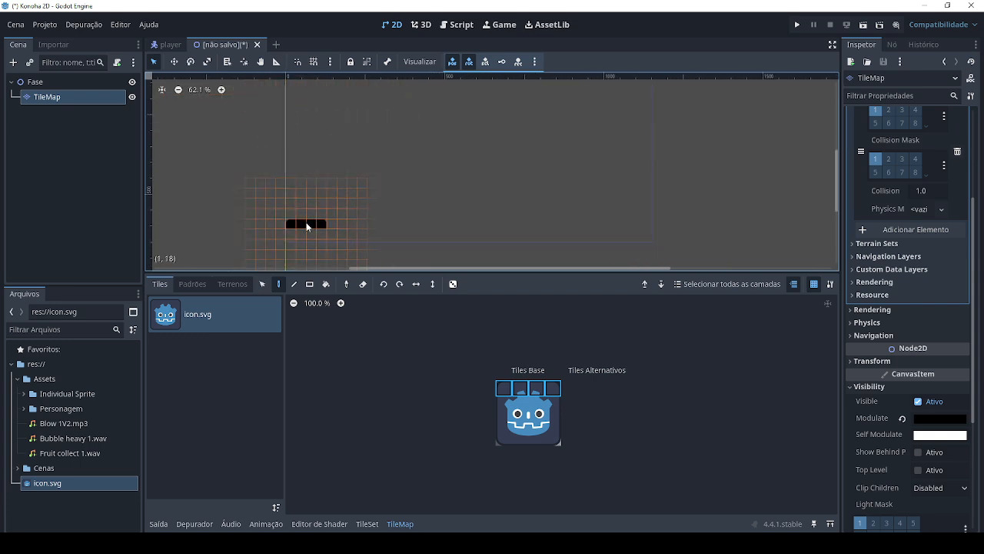
Step: Extend the strip into a two-row floor across the viewport's width, using the second top-row tile for the fill and the fourth for the end
click(520, 388)
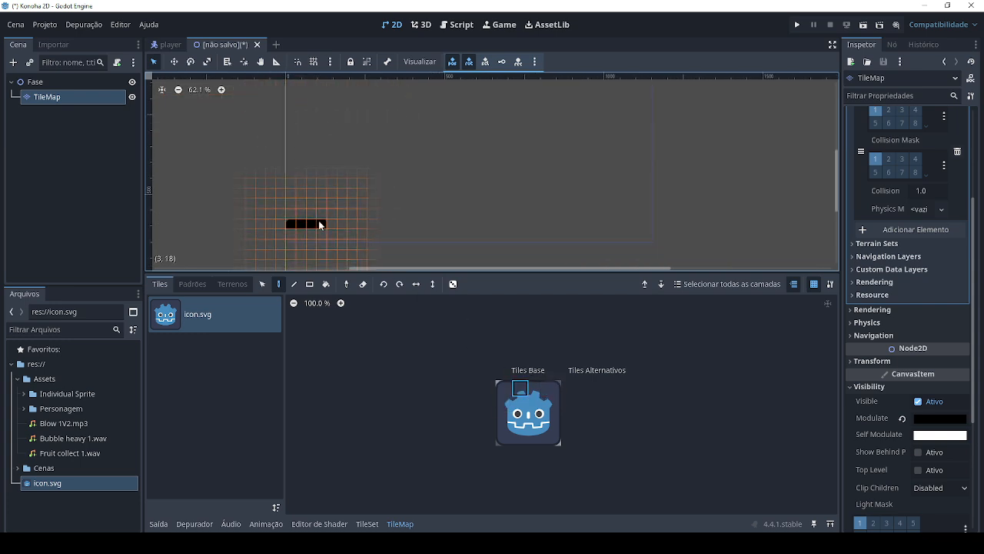
mouse_move(318, 221)
mouse_down()
mouse_move(649, 229)
mouse_move(364, 237)
mouse_up()
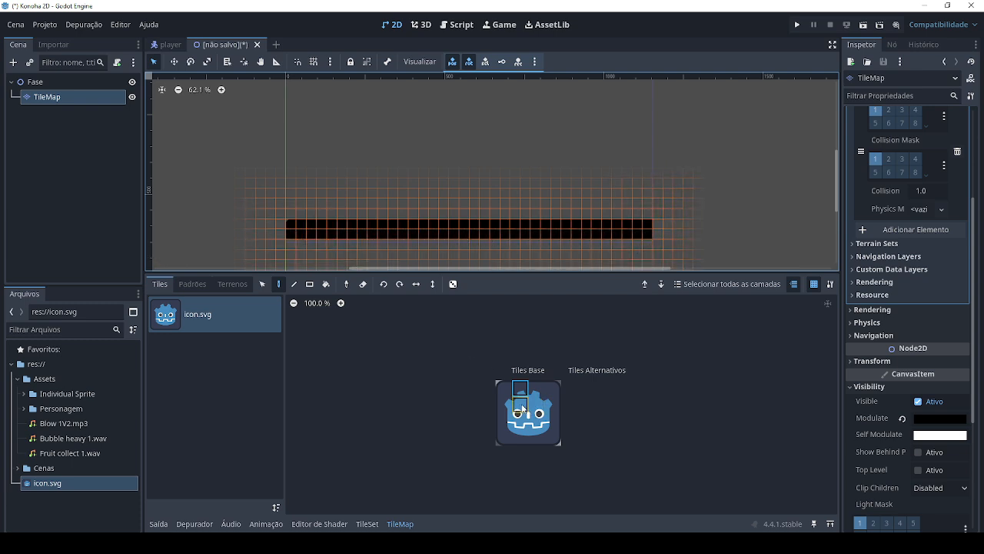
click(553, 388)
click(658, 229)
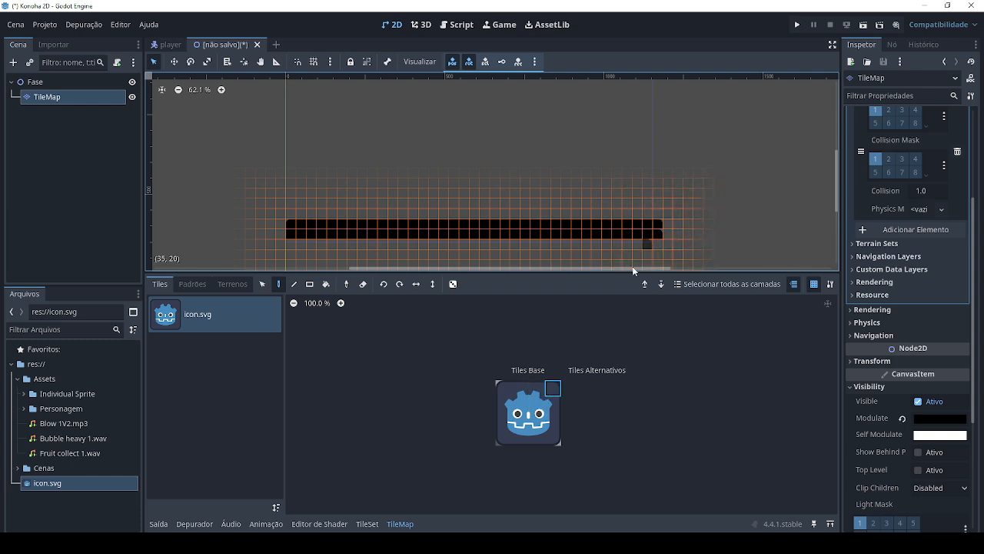
Step: Place five two-tile platforms at staggered heights above the floor's middle and right parts, using the two middle top-row tiles of icon.svg
click(556, 405)
drag(526, 391, 538, 391)
click(543, 190)
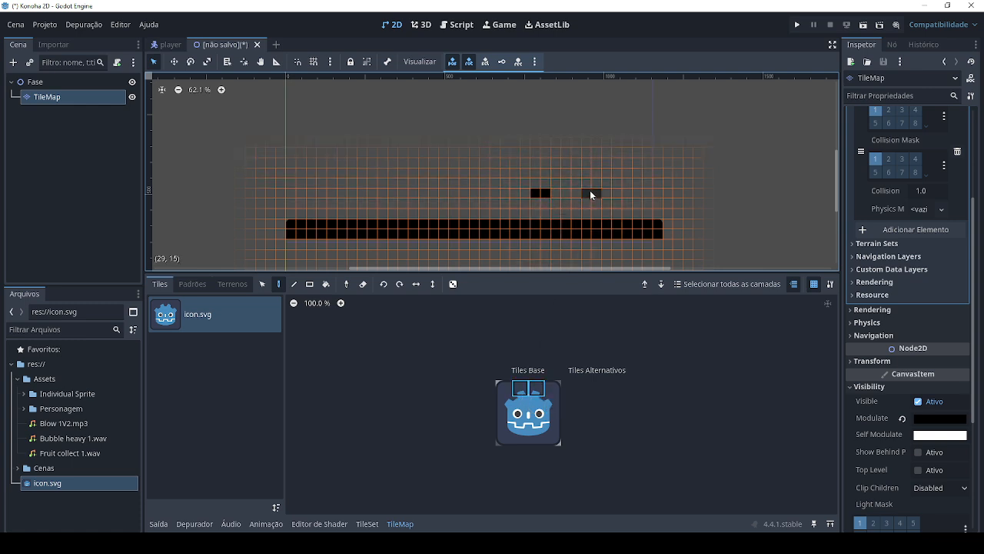
click(590, 191)
click(466, 191)
click(439, 163)
click(508, 152)
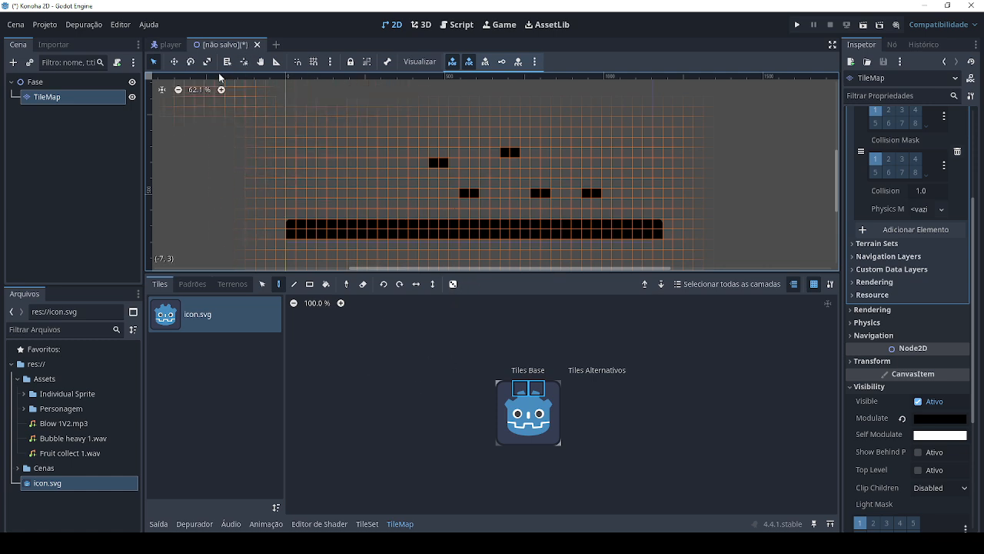
Step: In the player scene, start attaching a script to the Player node and create a folder named Script in res:// for it
click(164, 44)
click(82, 80)
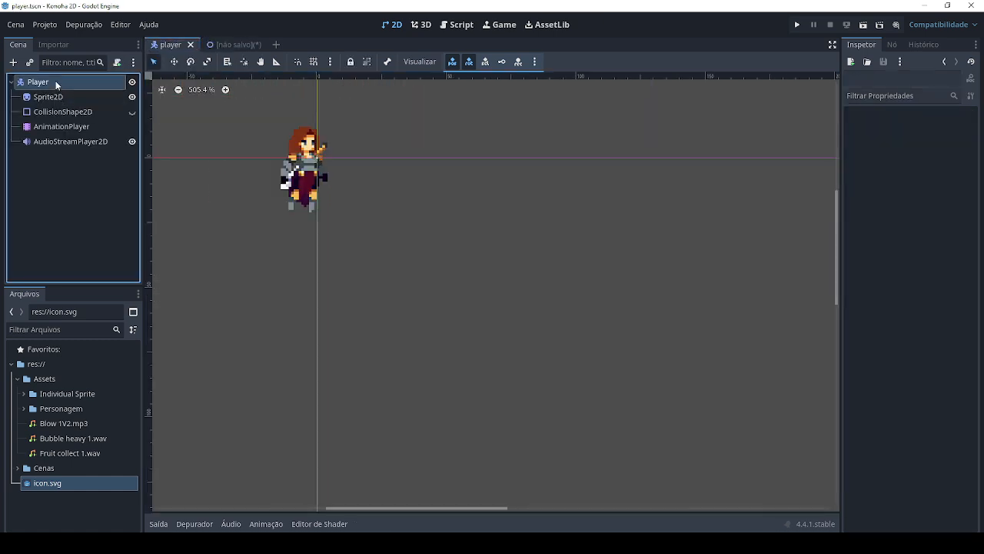
click(117, 62)
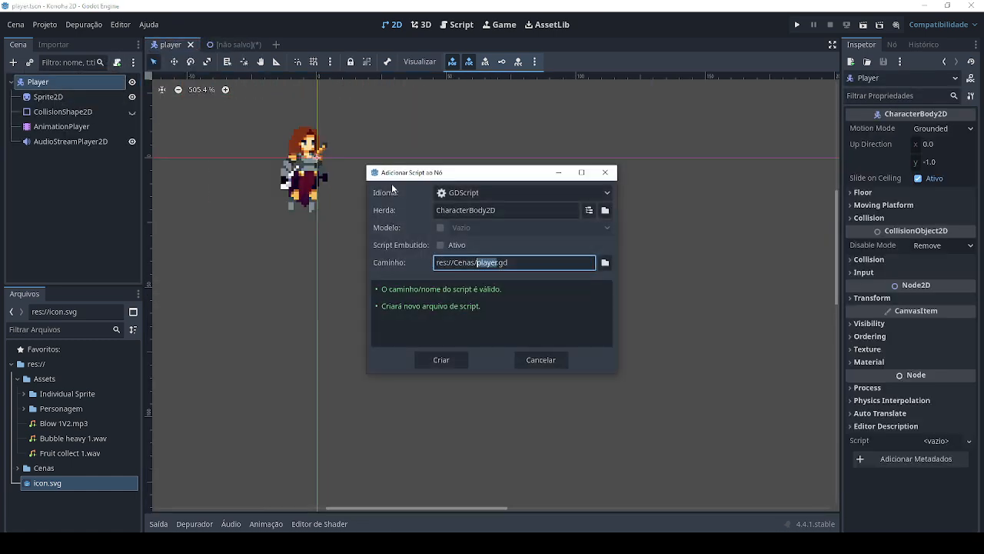
click(606, 263)
click(259, 109)
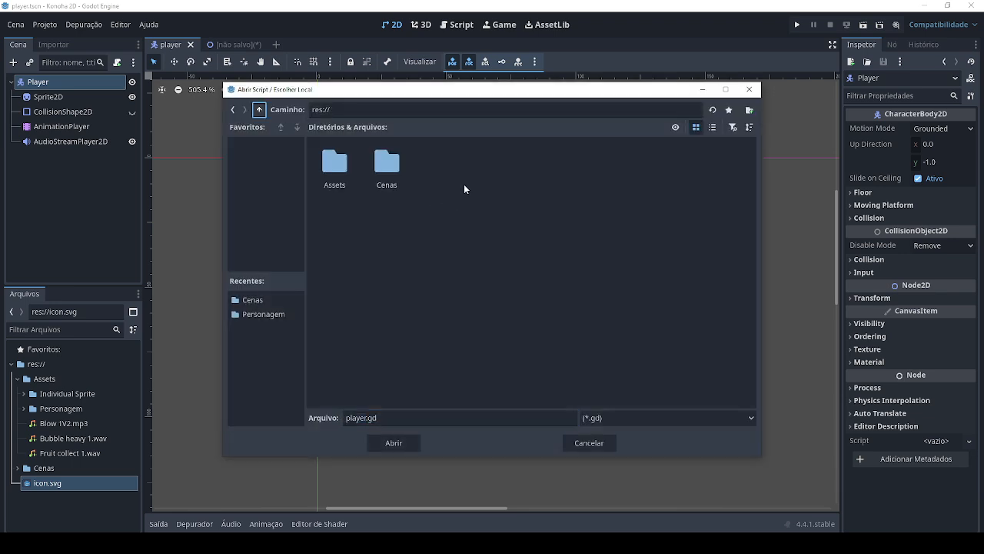
right_click(477, 174)
click(532, 184)
text(S)
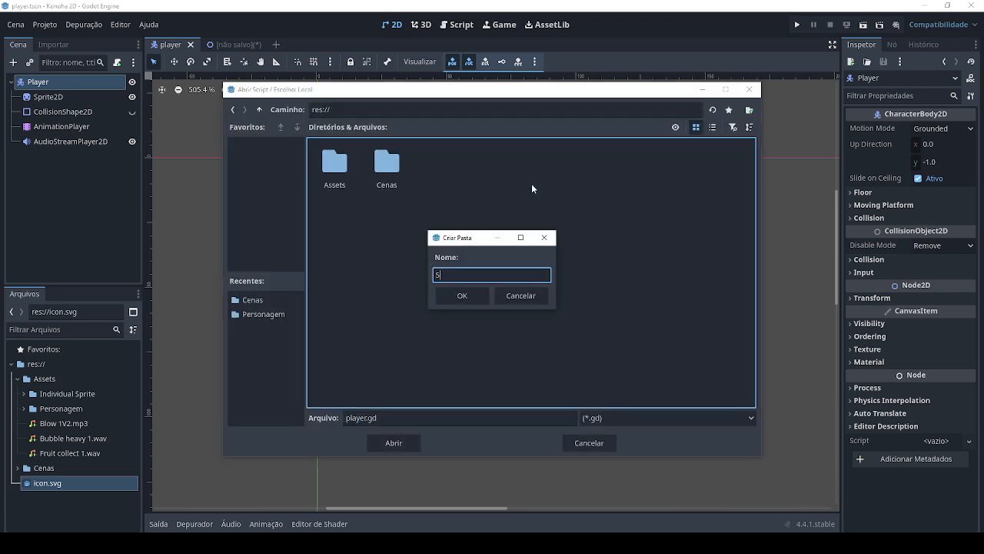
text(cript)
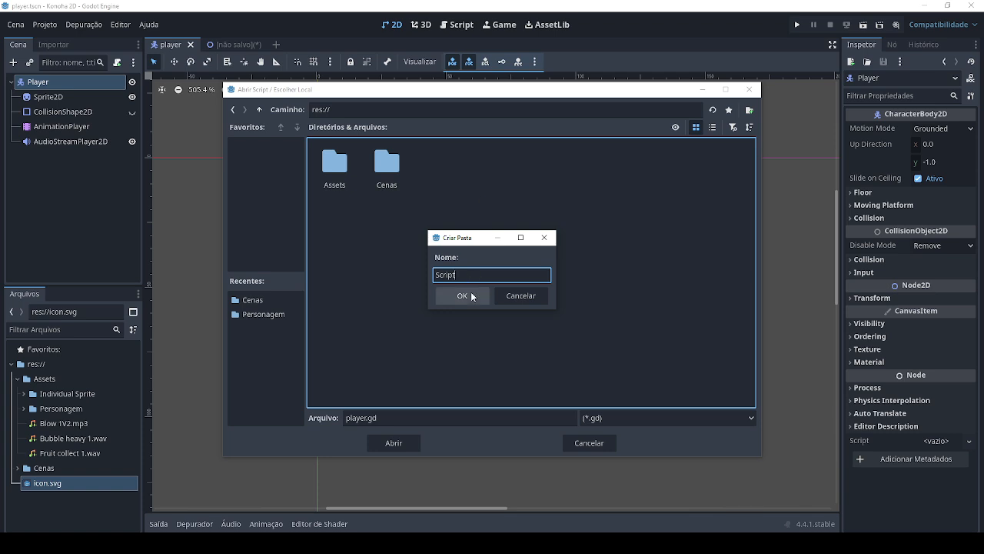
click(472, 296)
Step: Create the Player's CharacterBody2D GDScript as res://Script/player.gd with the movement template enabled
click(393, 442)
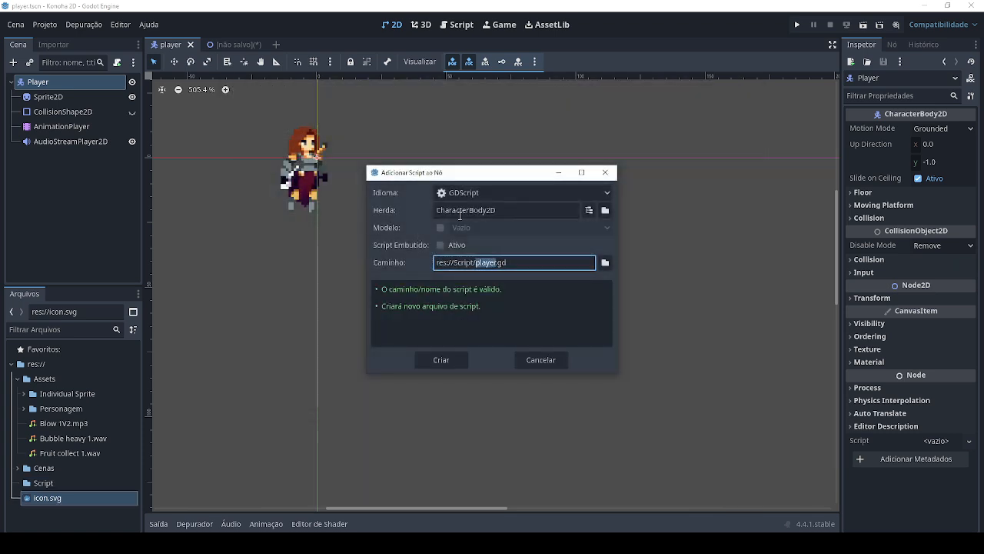
click(440, 227)
click(440, 381)
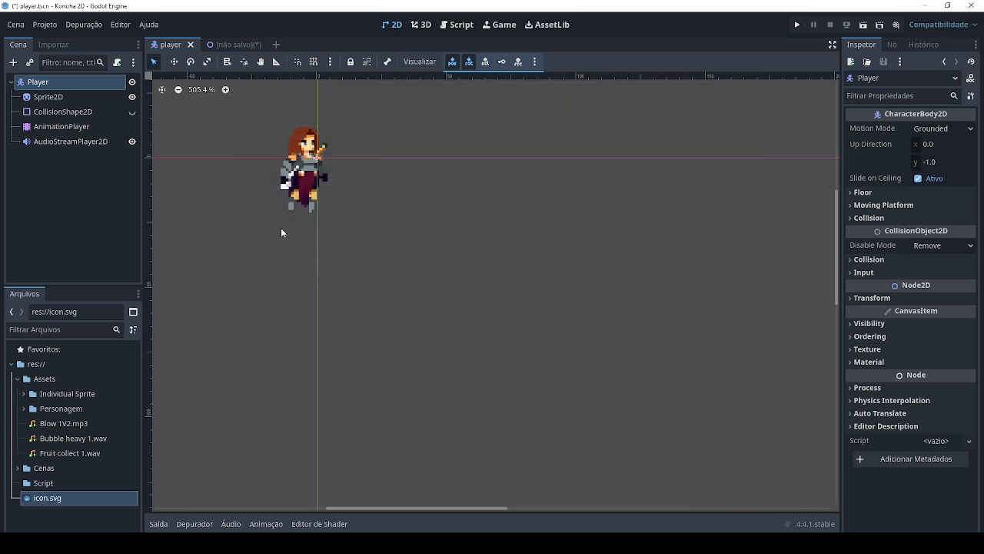
click(490, 336)
key(Return)
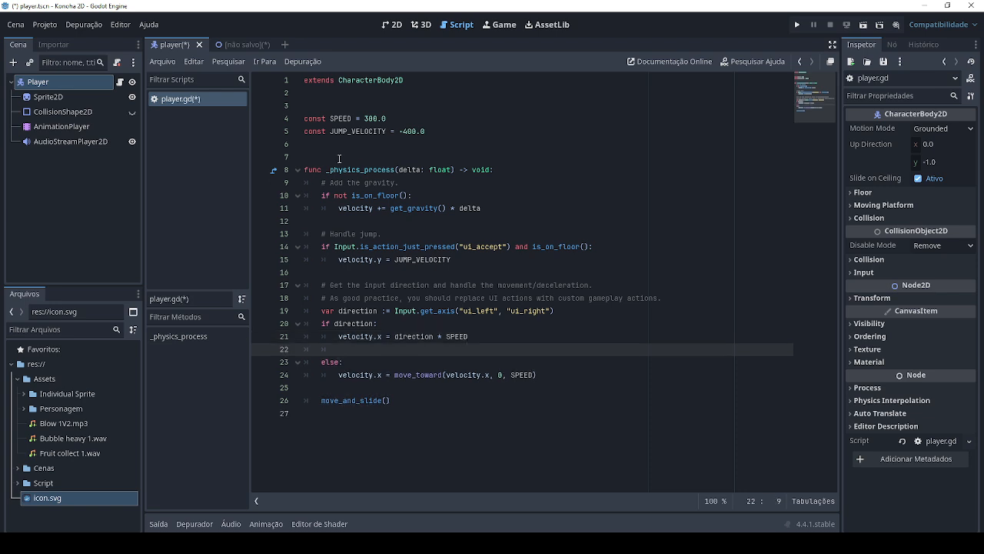
drag(62, 127, 304, 146)
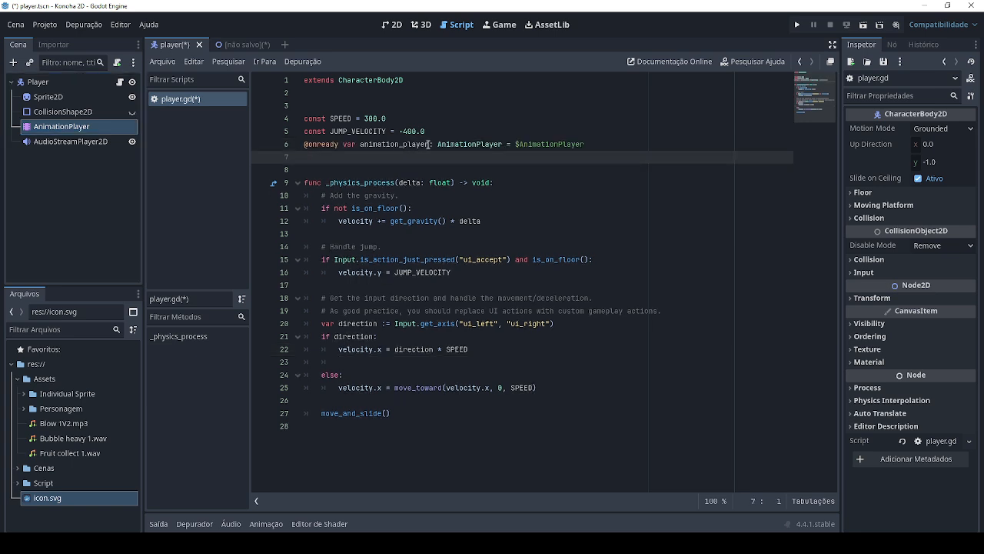
drag(428, 145, 404, 145)
key(BackSpace)
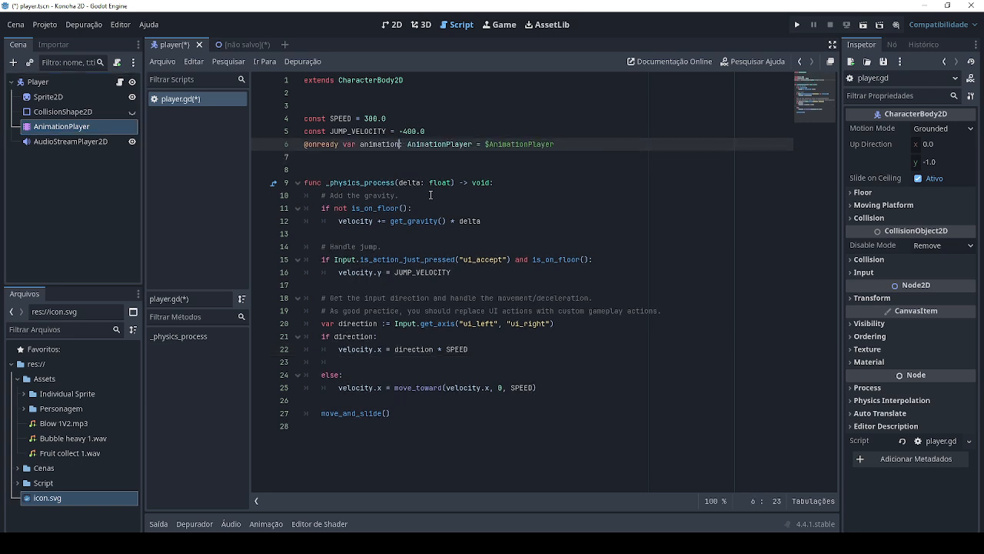
Step: Add animation.play("Run") to the if direction branch, below the velocity.x assignment
click(382, 362)
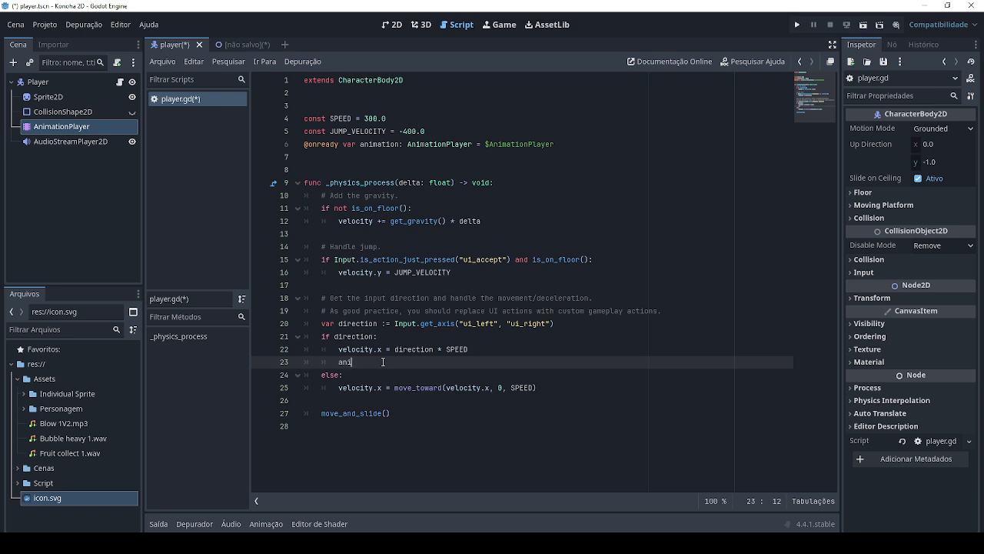
text(animation.pla)
key(Return)
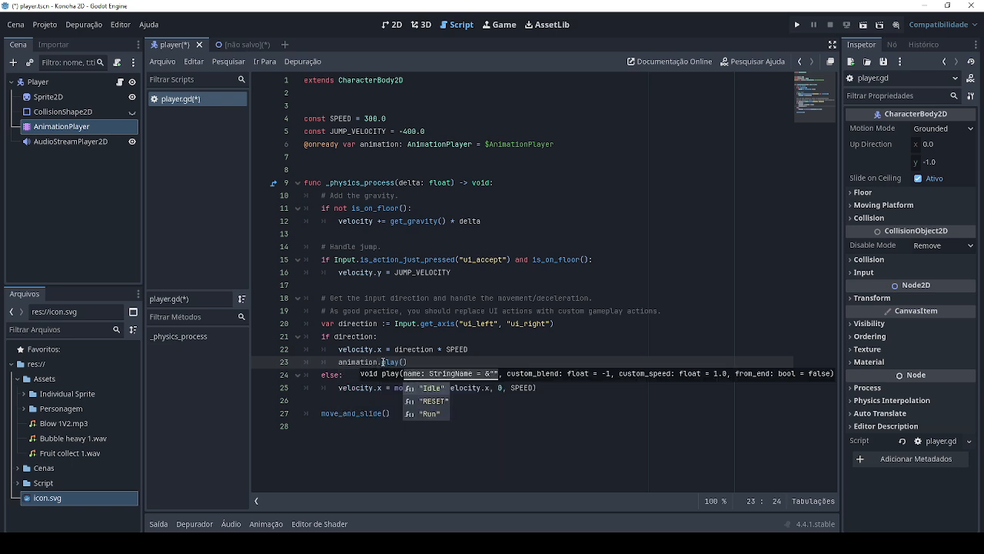
key(Down)
key(Down)
key(Return)
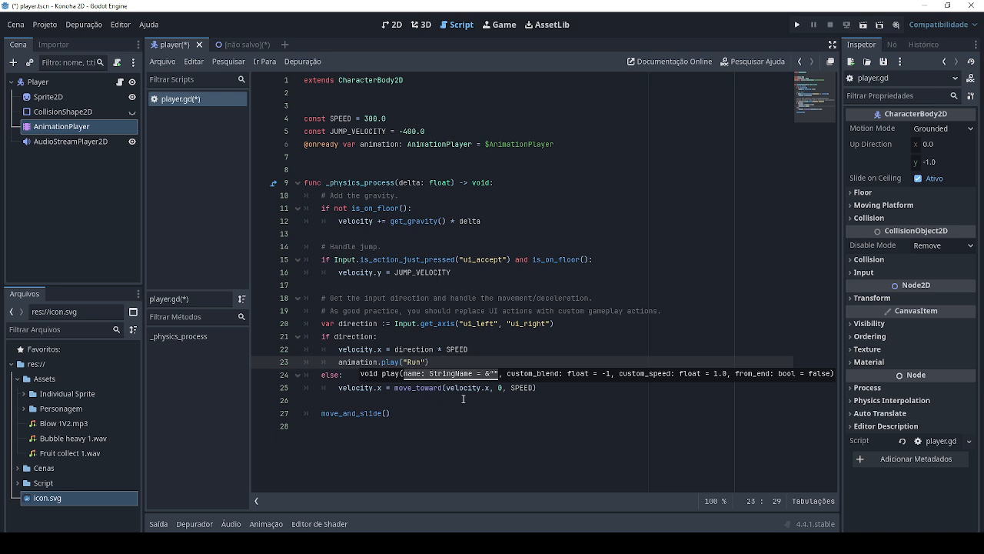
Step: Add animation.play("Idle") to the else branch, below the move_toward line
click(551, 388)
key(Return)
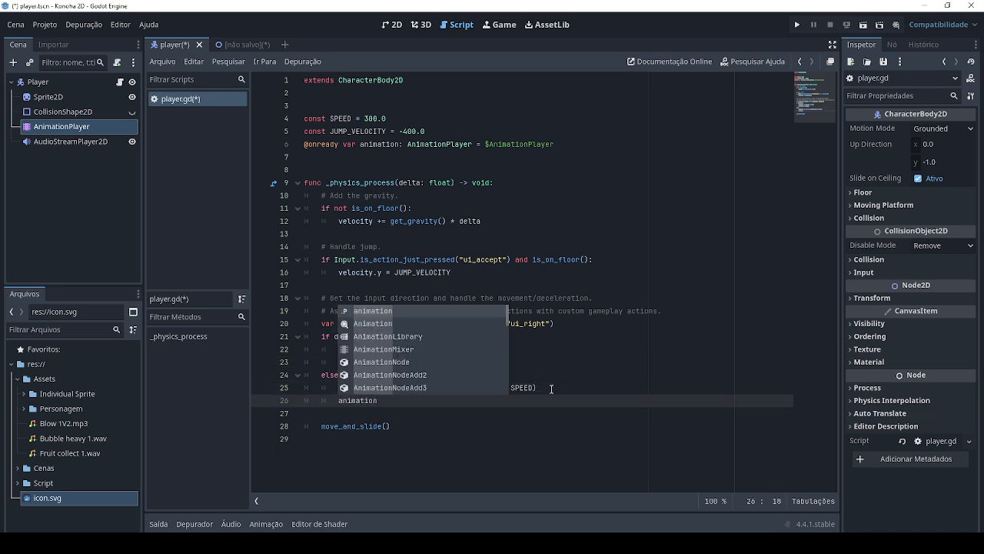
key(Return)
text(.pl)
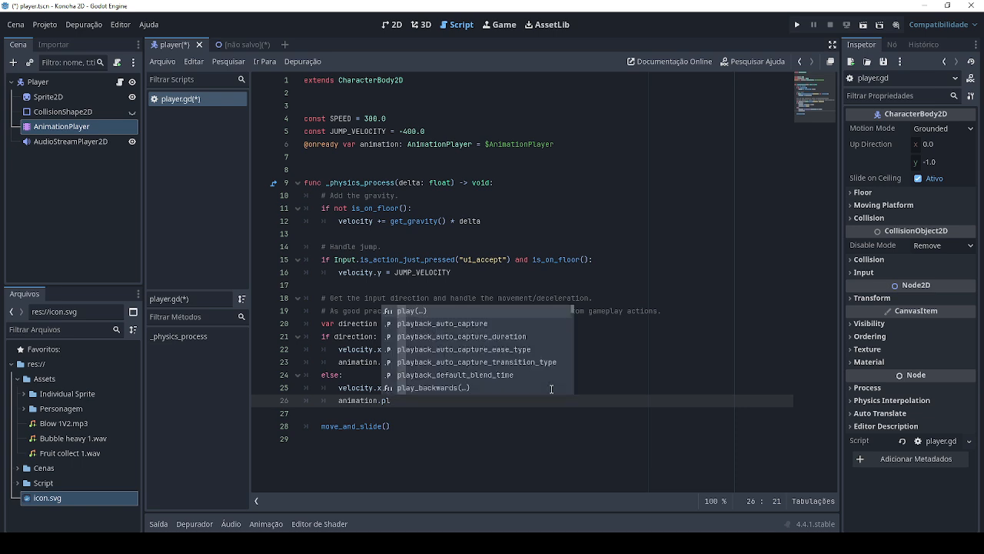
key(Return)
key(Return)
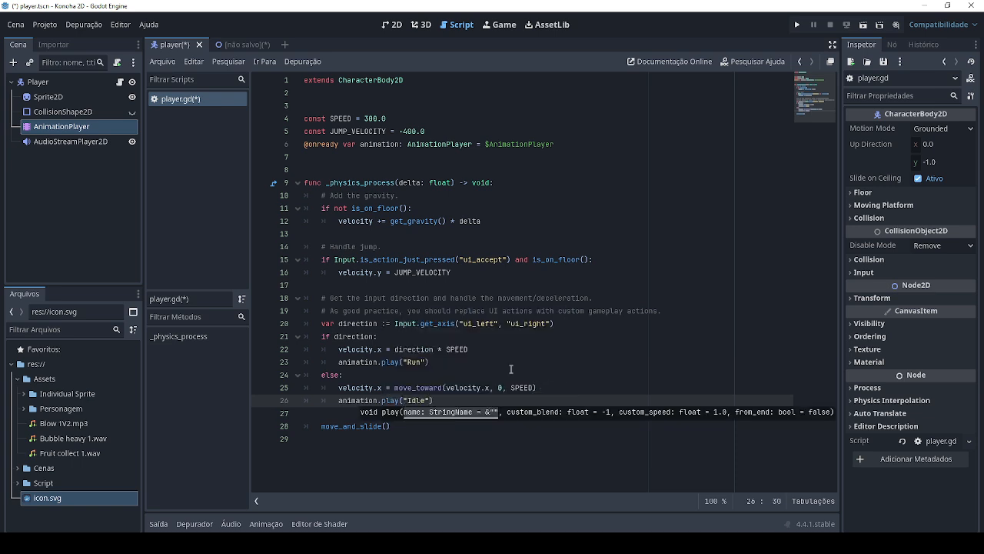
click(451, 400)
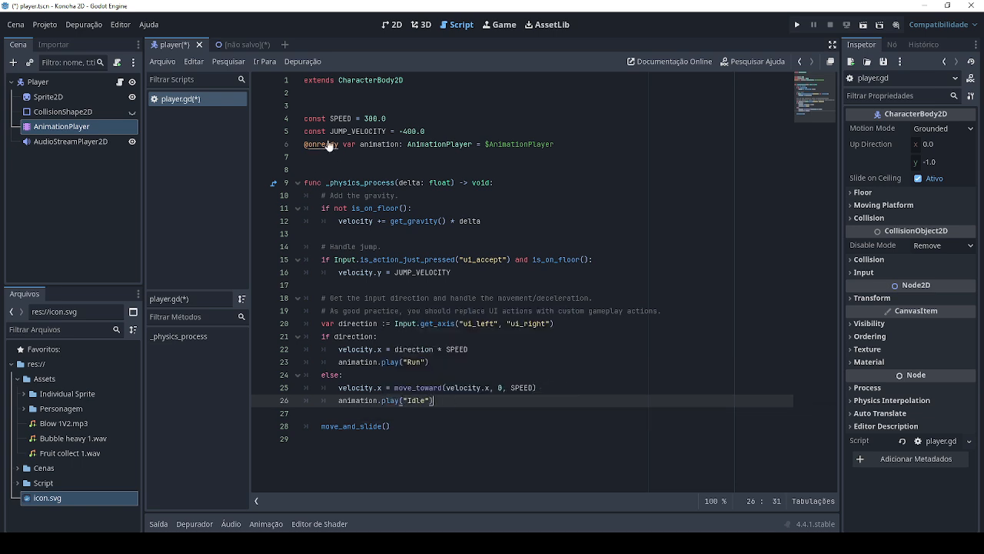
Step: Save the player scene with its script, and save the Fase scene as fase.tscn in res://Cenas
key(ctrl+s)
click(385, 25)
click(230, 44)
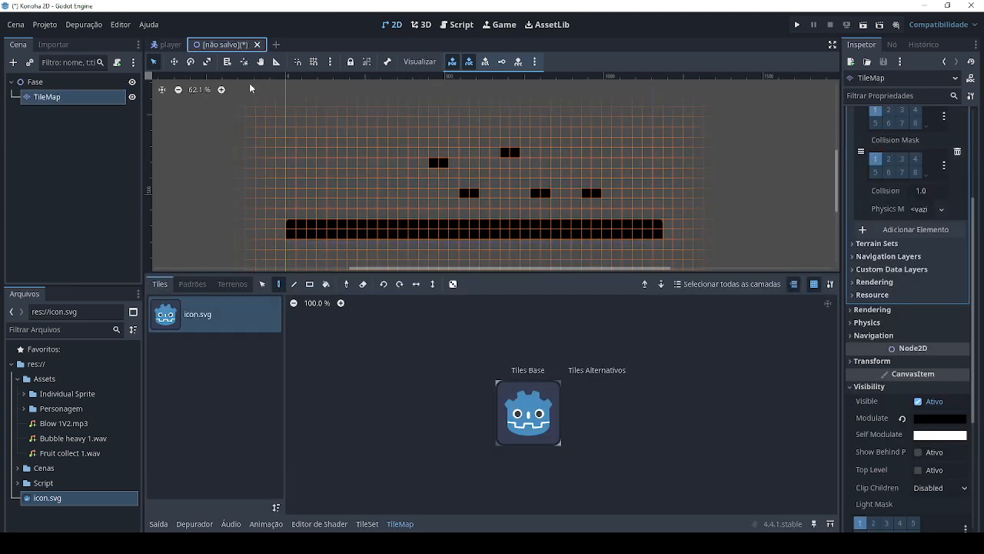
key(ctrl+s)
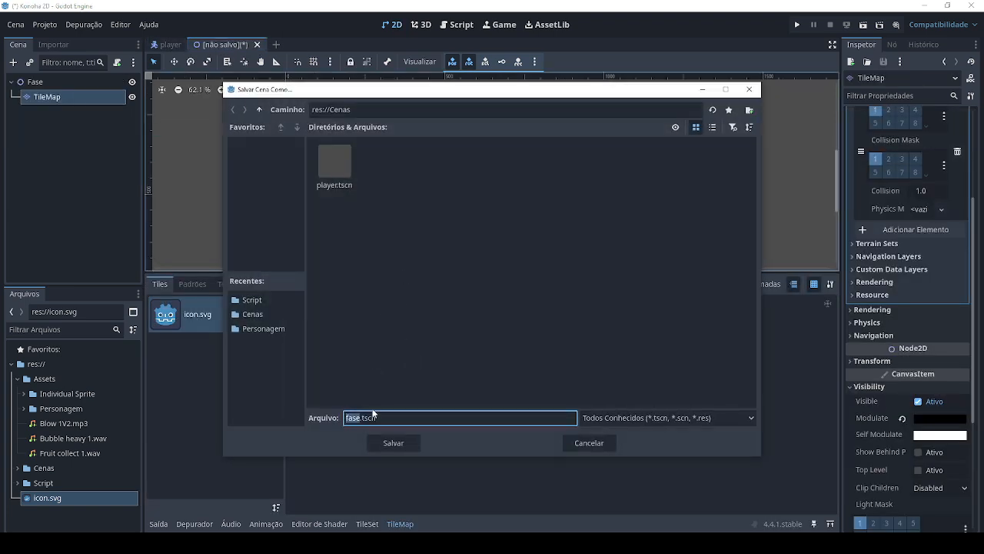
click(376, 441)
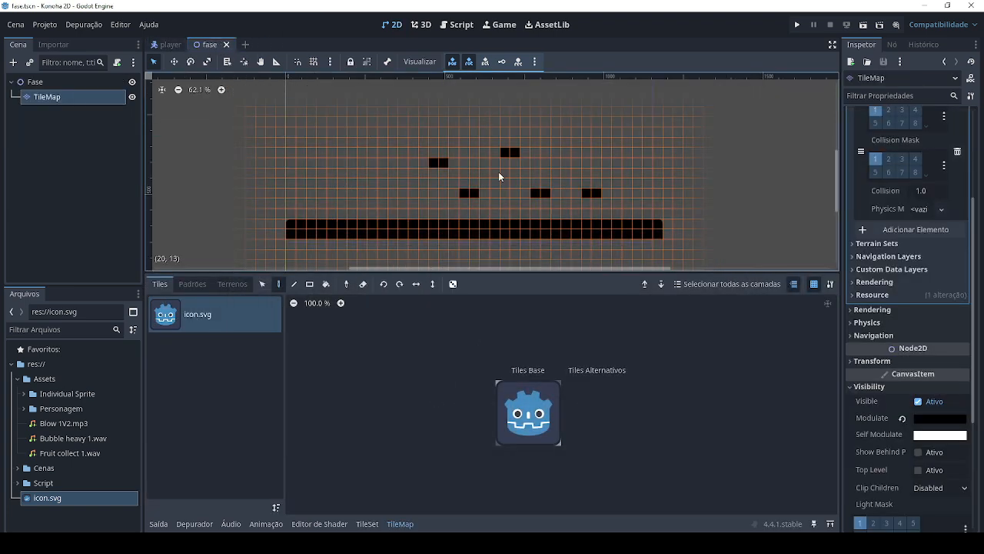
Step: Instance player.tscn as a child of the Fase node and move it just above the floor's left part
click(68, 85)
key(ctrl+shift+a)
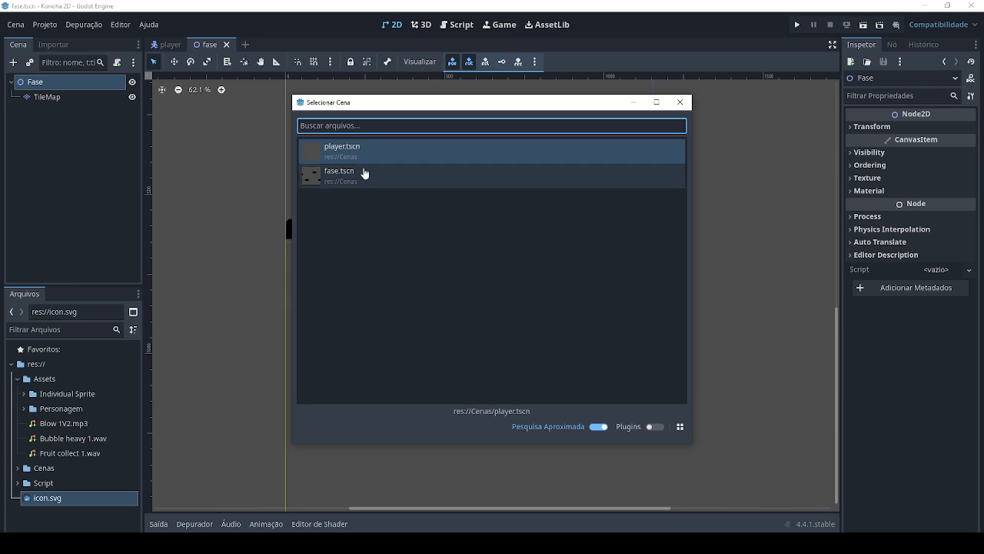
double_click(367, 152)
key(w)
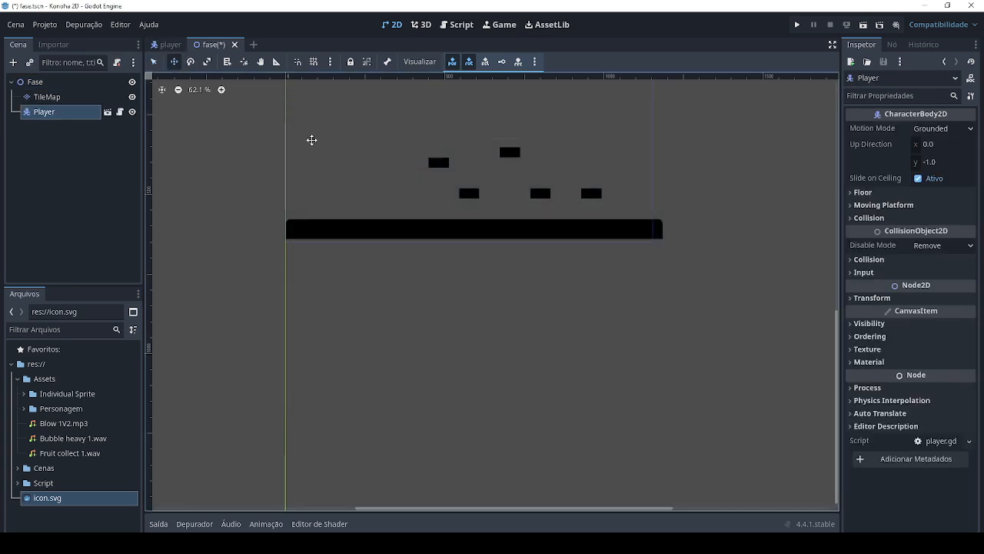
drag(311, 140, 339, 273)
drag(329, 176, 330, 185)
Step: Save the fase scene, test-run it and close the game window
key(ctrl+s)
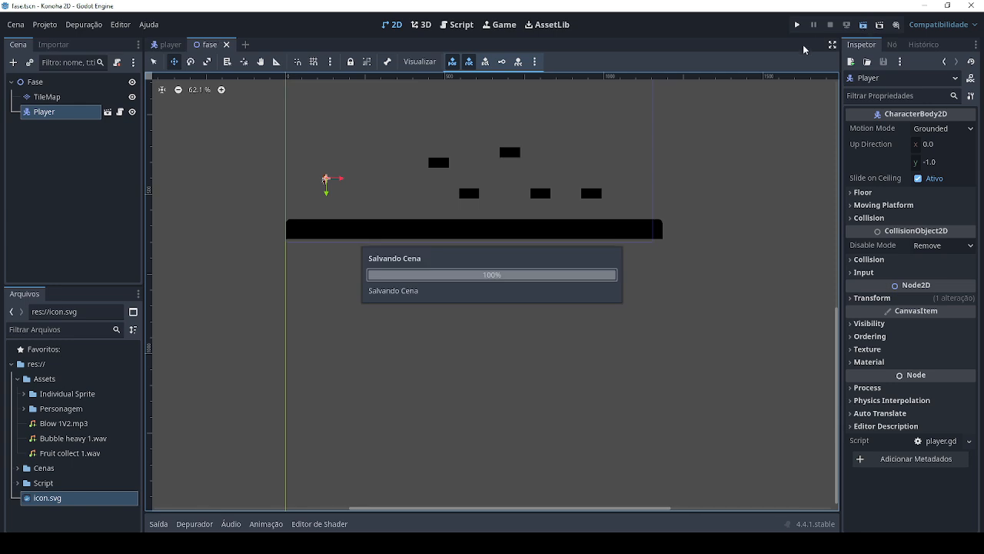
key(F6)
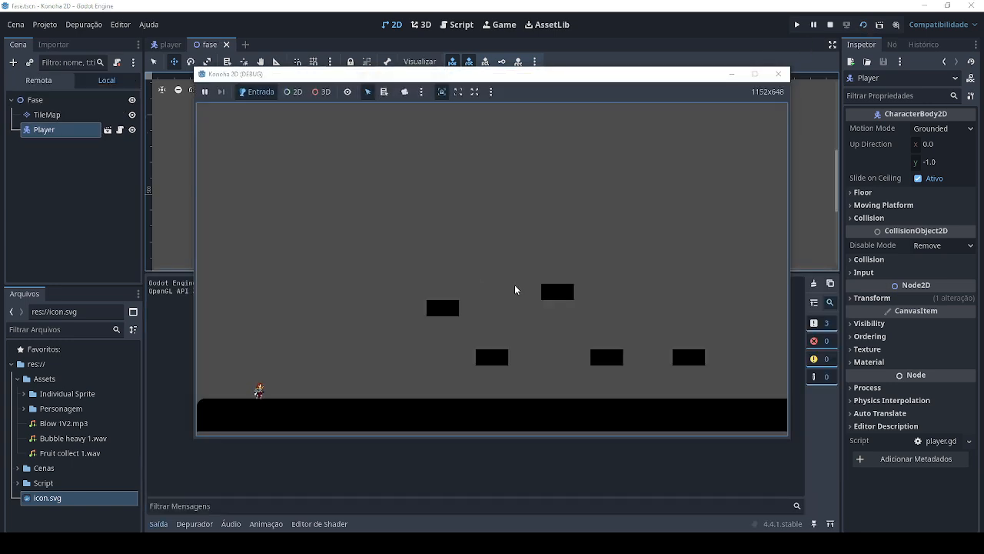
click(779, 74)
Step: Add a Camera2D node as a child of Player and set its zoom to 3
right_click(46, 114)
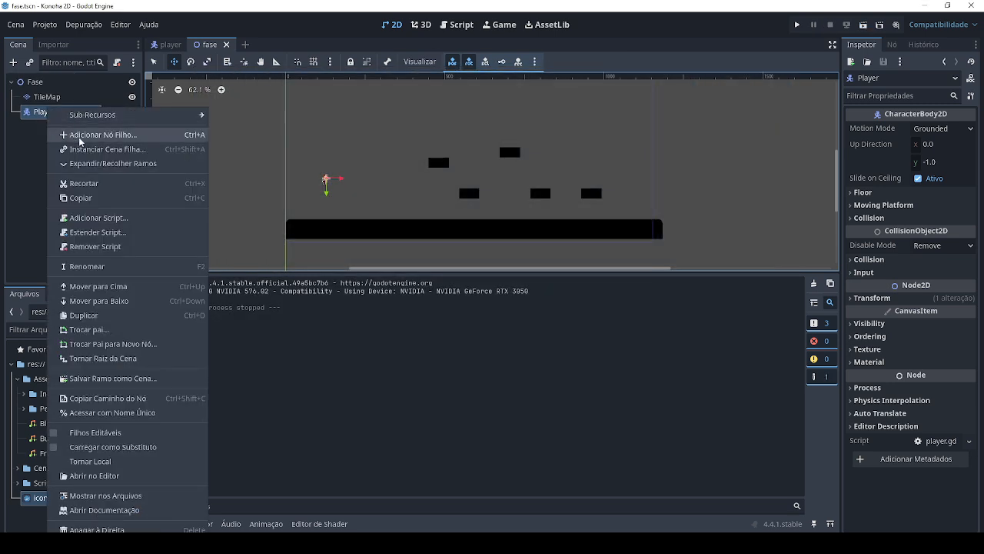
click(79, 139)
text(ca)
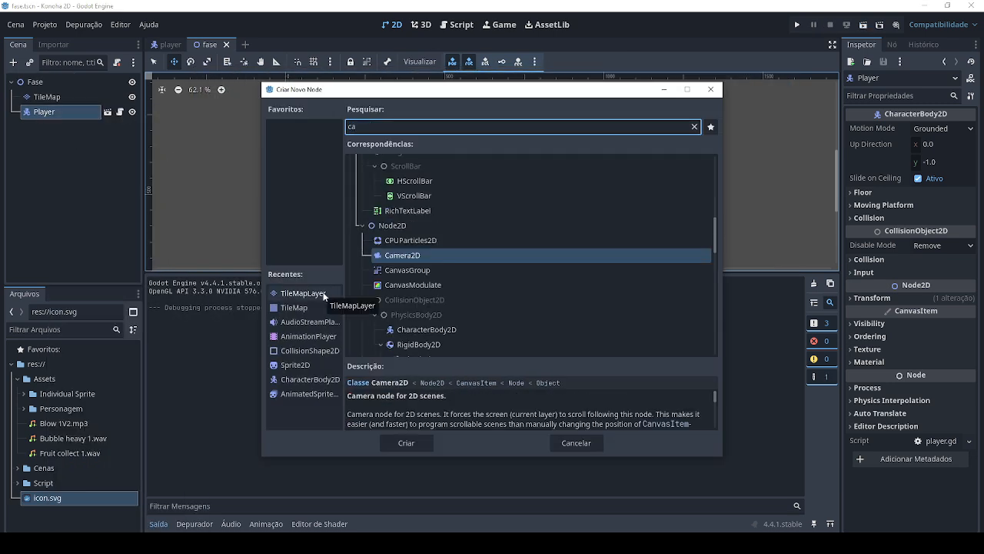
key(Return)
click(939, 207)
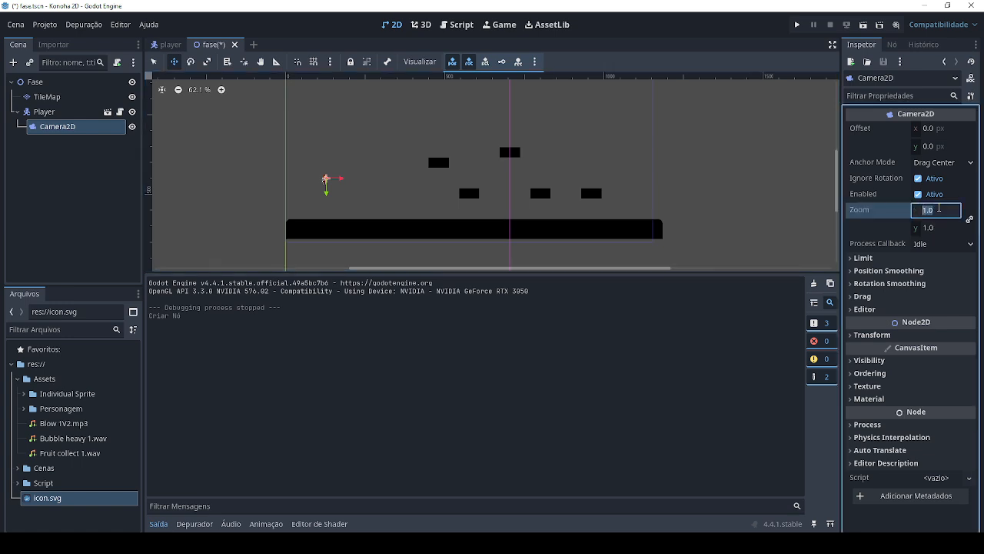
text(3)
key(Return)
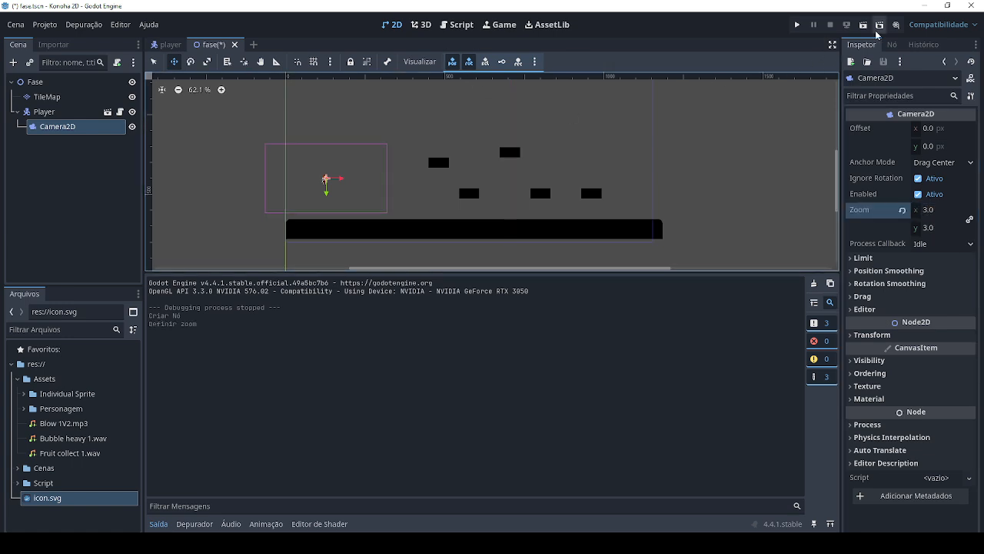
Step: Test-run the fase scene, run the player right and left to check the camera, and close the game window
click(864, 26)
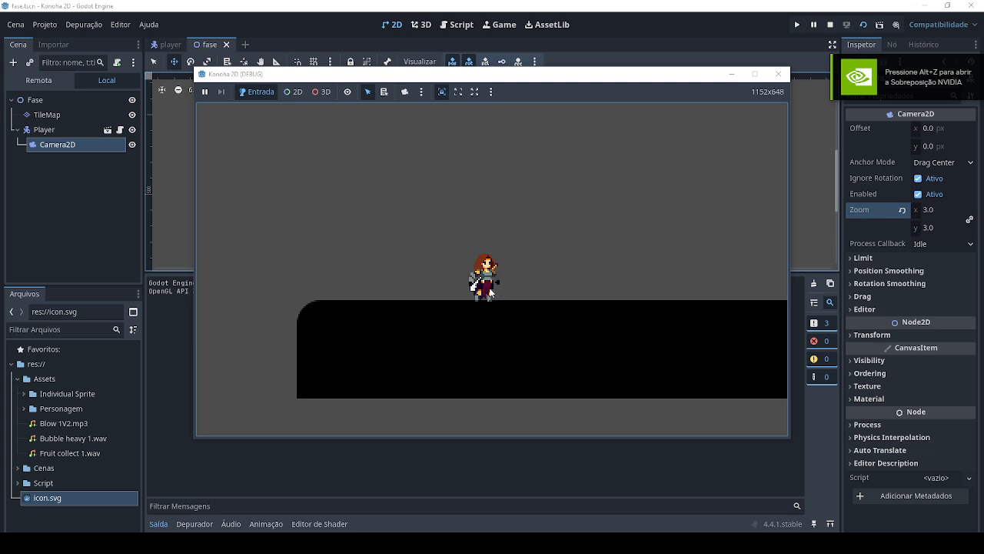
key(Right)
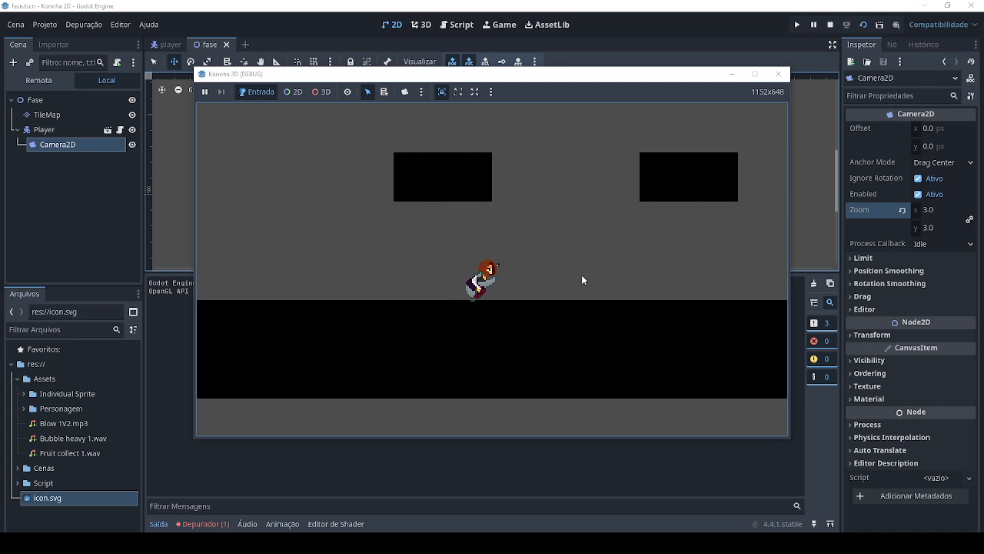
key(Right)
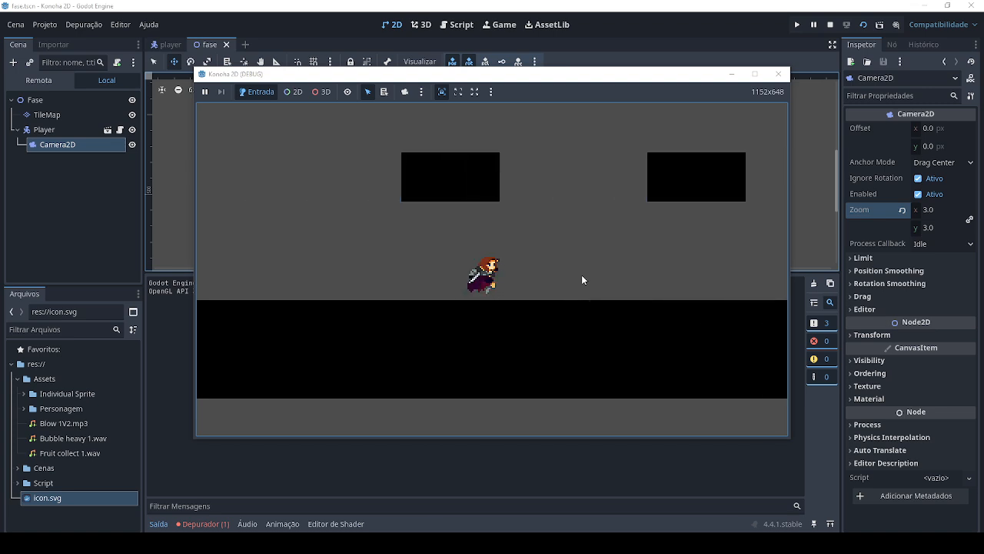
key(Left)
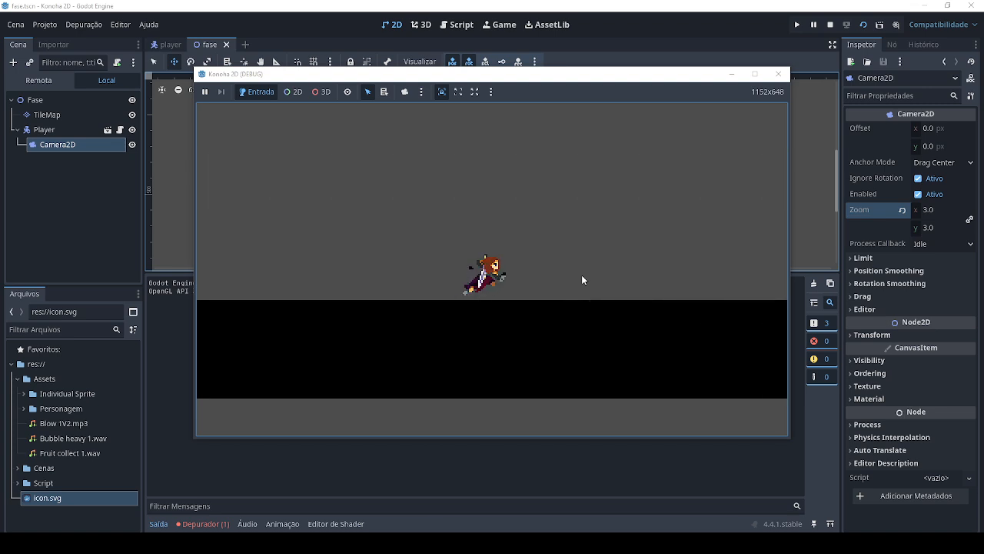
key(Right)
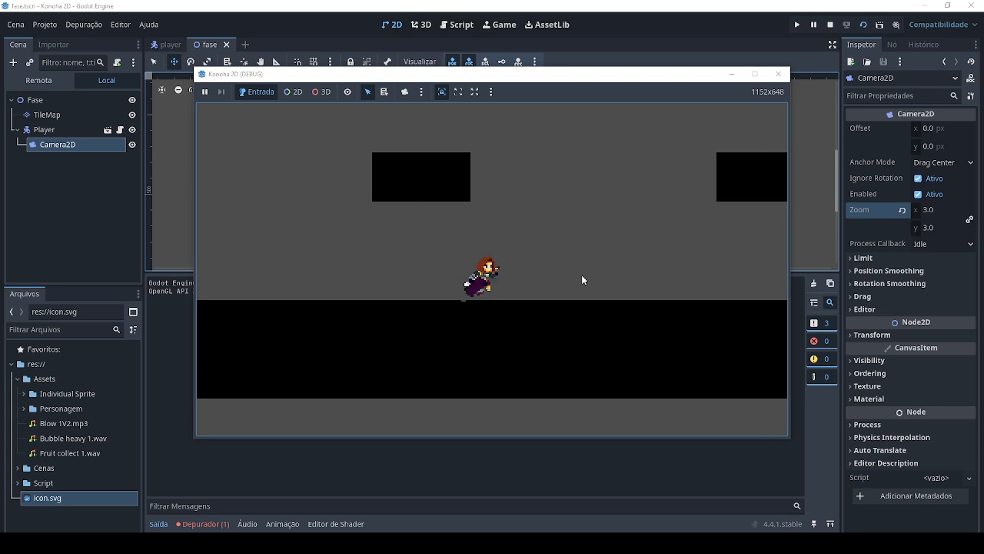
key(Left)
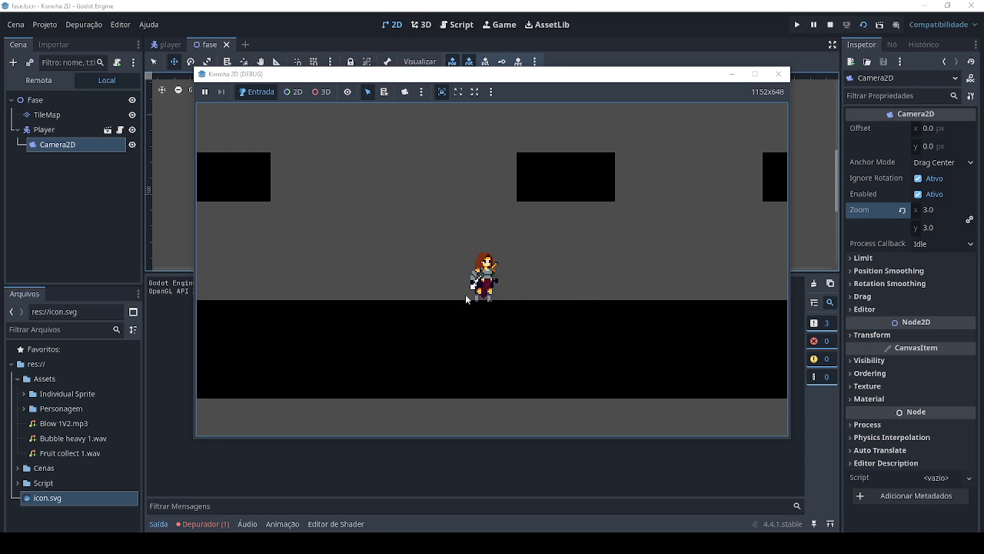
click(778, 74)
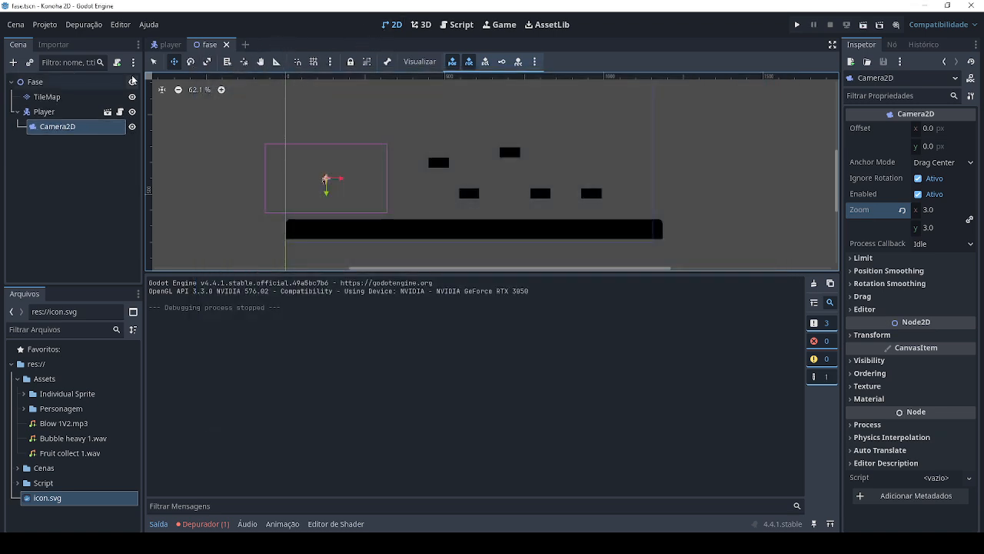
Step: Open the player.gd script and start a new function, func flip():, below move_and_slide()
click(120, 111)
scroll(431, 208, down, 2)
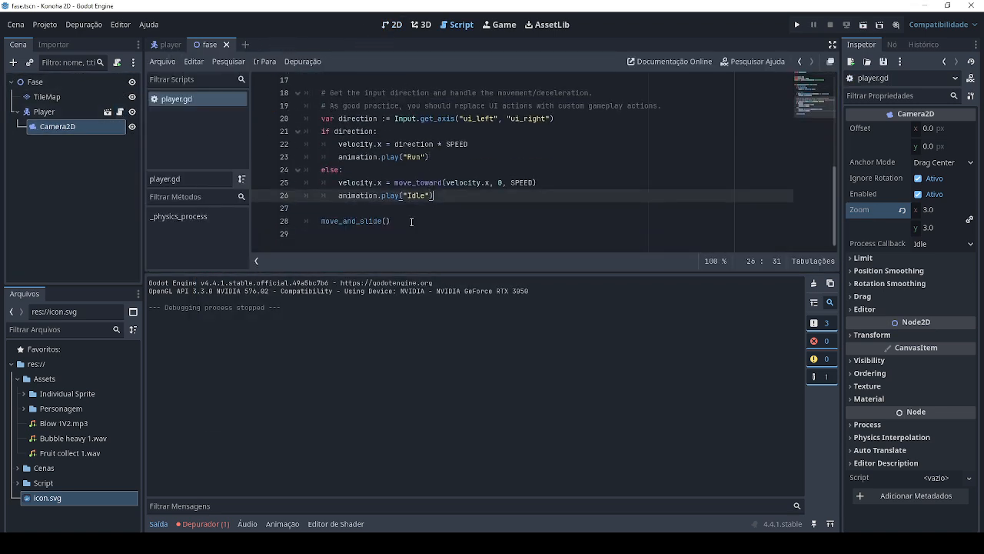
click(394, 231)
key(Down)
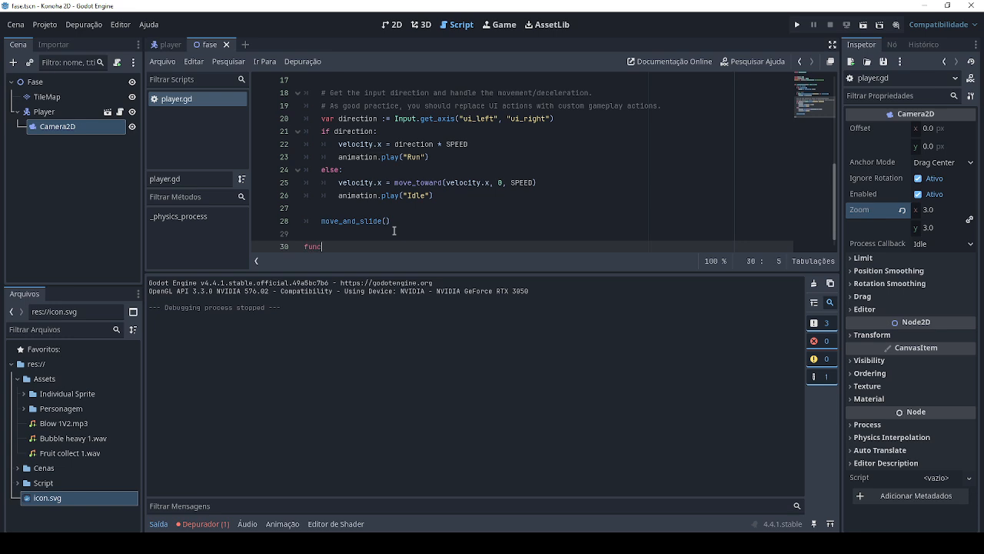
text(func flip():)
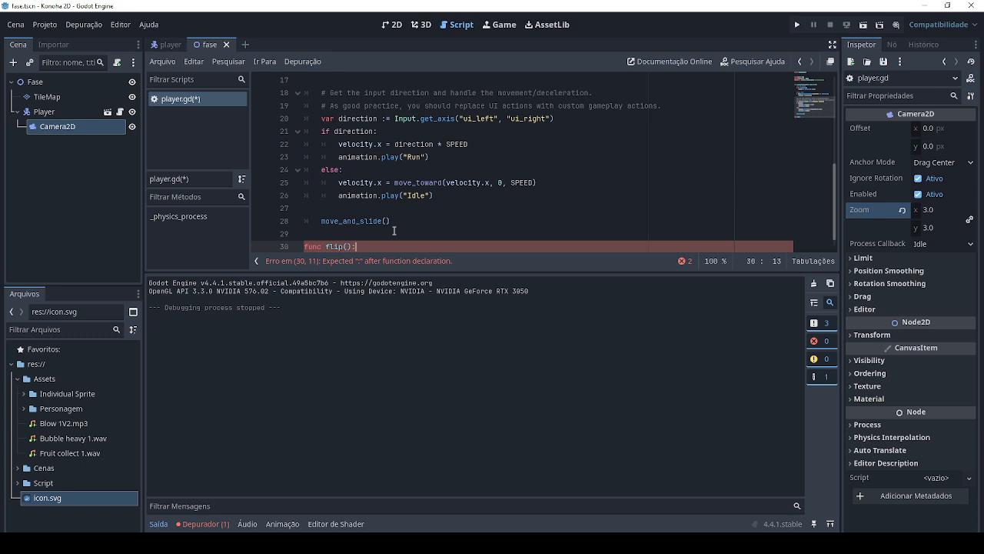
scroll(440, 215, down, 1)
click(159, 523)
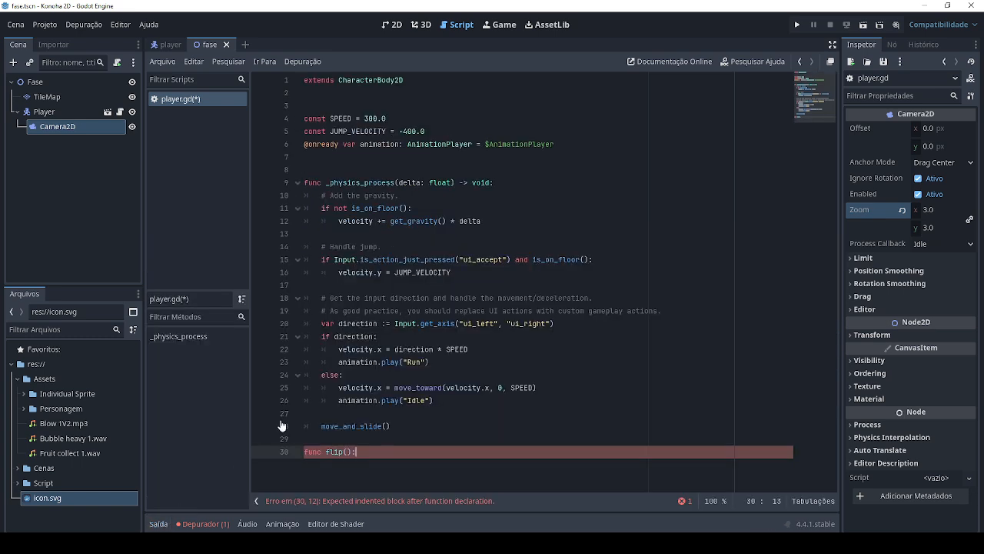
key(Return)
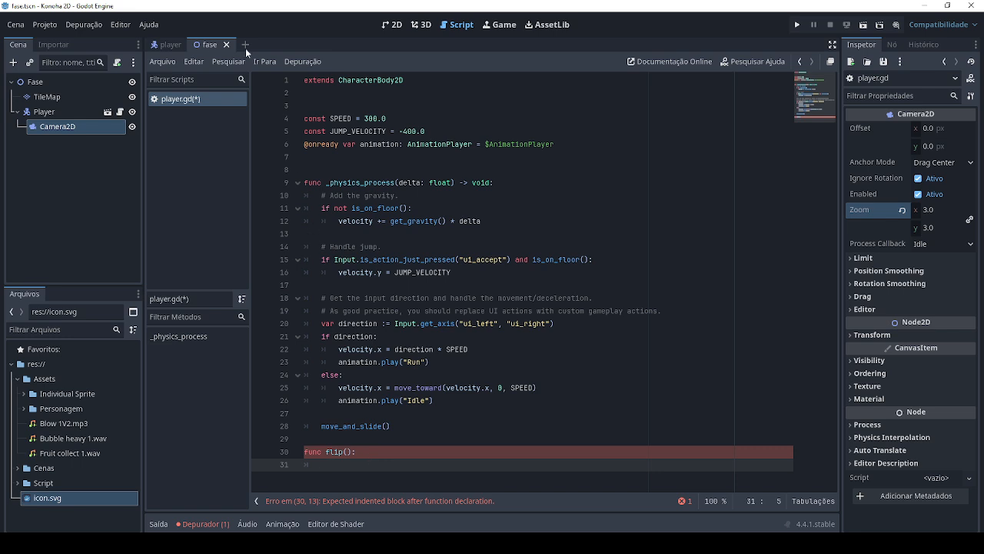
click(170, 43)
drag(48, 96, 333, 160)
drag(401, 157, 384, 157)
key(BackSpace)
Step: Add the condition if velocity.x > 0: inside the flip() function
scroll(459, 194, down, 6)
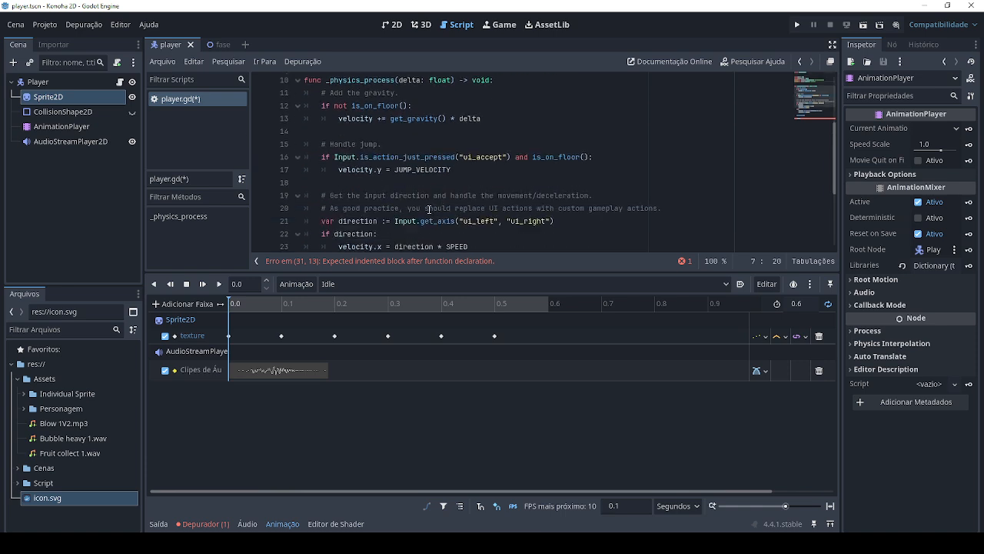
click(399, 238)
text(i)
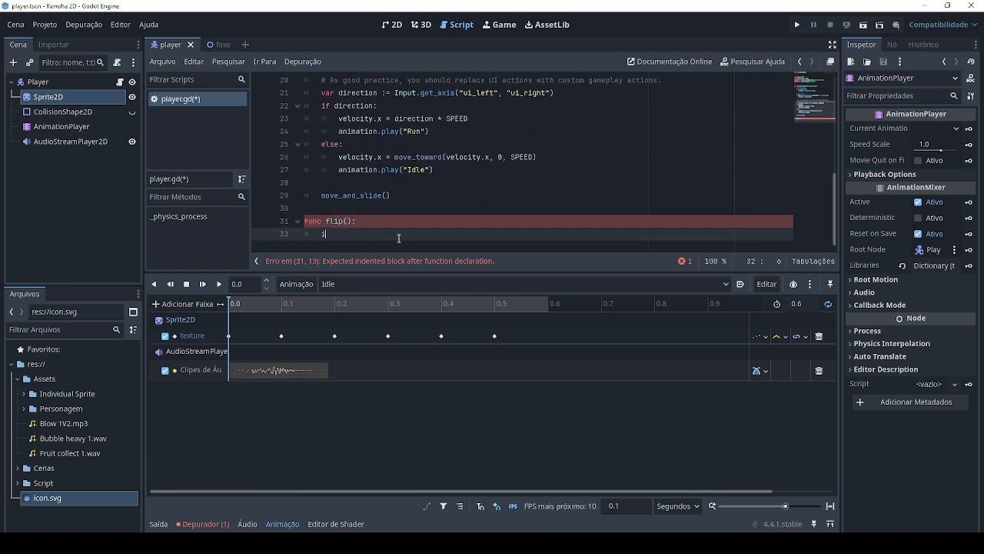
text(f velocity)
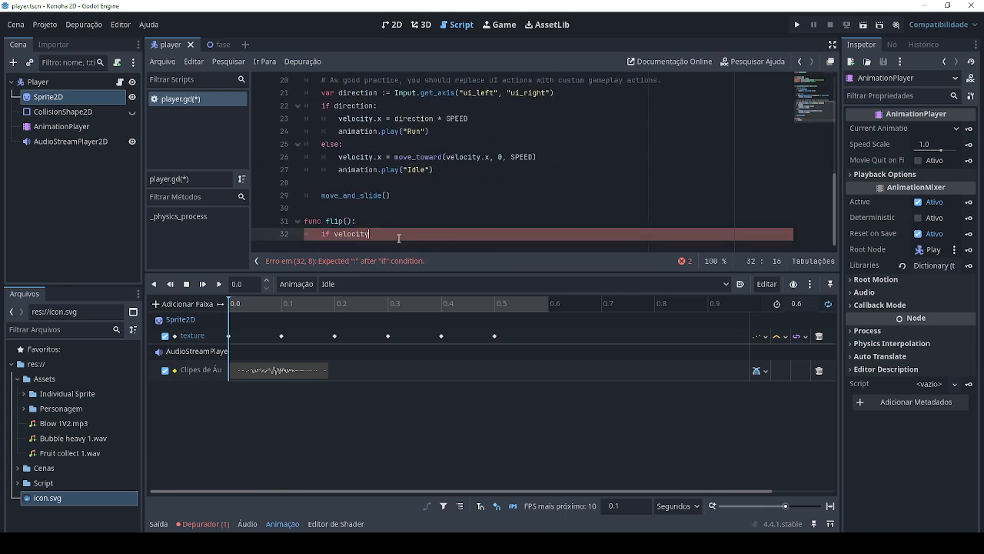
text(.)
text(x)
text( >0)
text(0:)
key(Return)
Step: Write sprite.flip_h = false under the velocity.x > 0 condition in flip()
text(sprite)
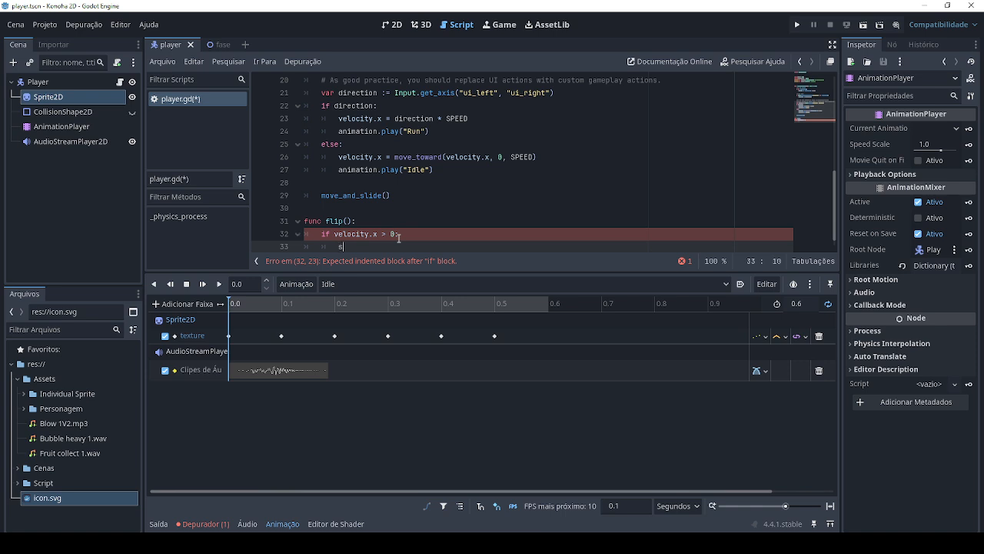
click(283, 523)
click(373, 477)
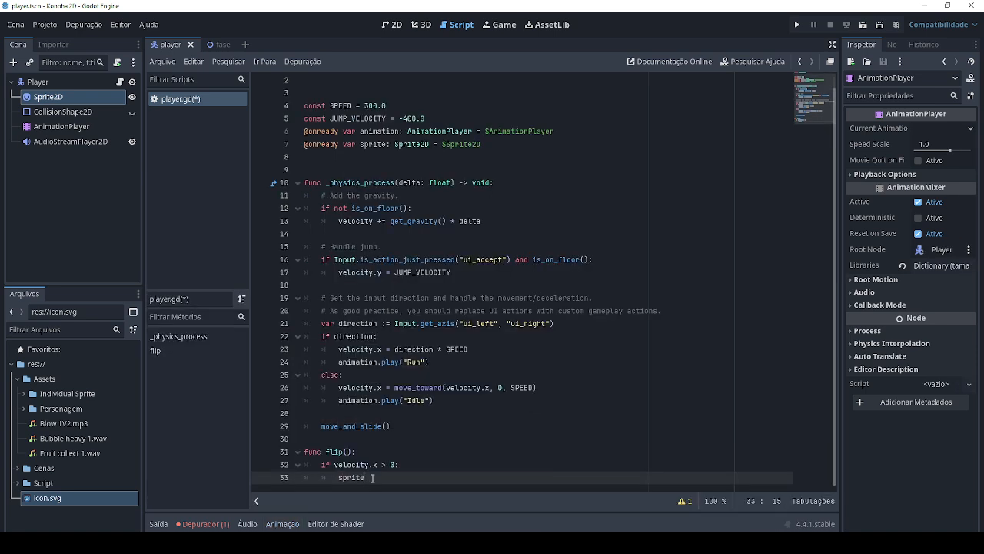
text(.flip_h)
key(Return)
text(= f)
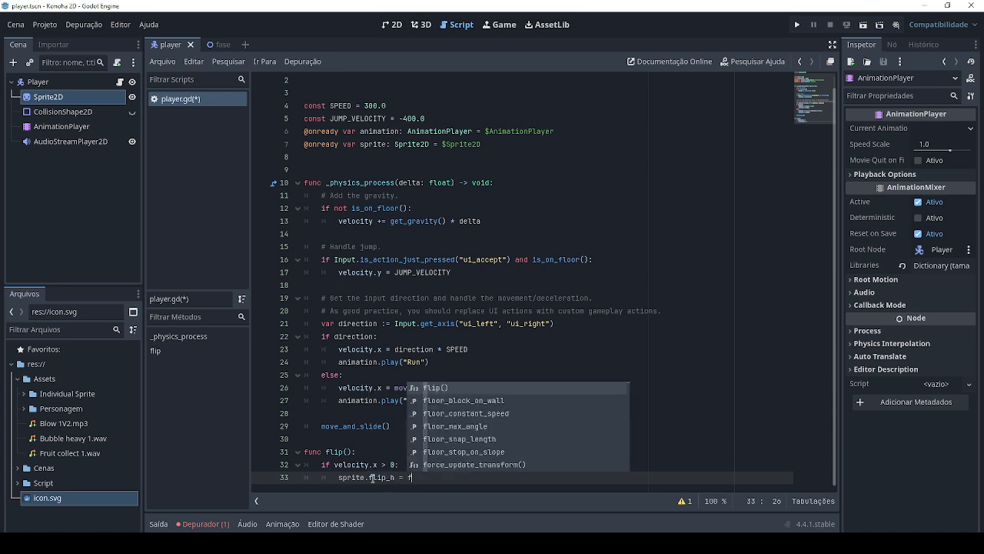
text(alse)
key(Return)
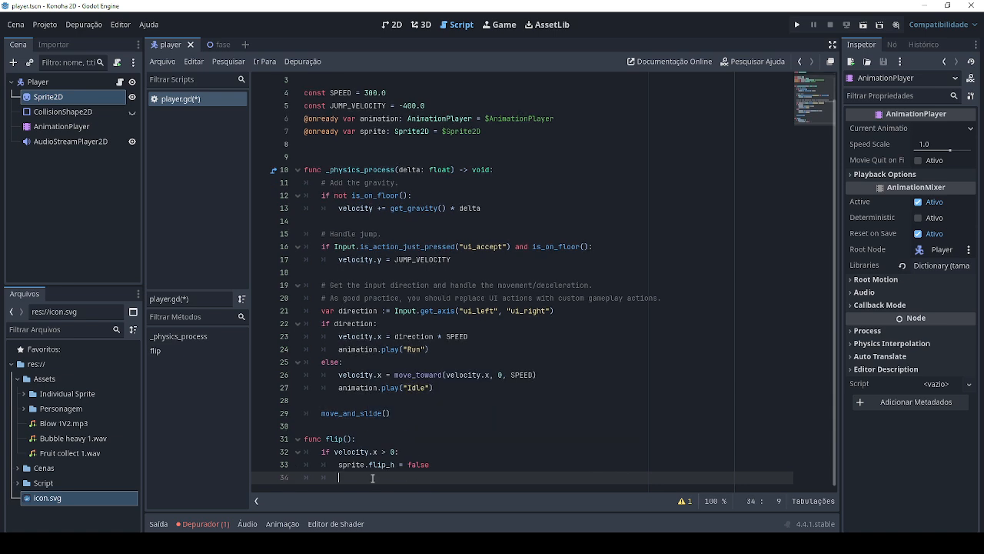
Step: Add a second condition to flip(), if velocity.x < 0:, containing sprite.flip_h = true
text(if)
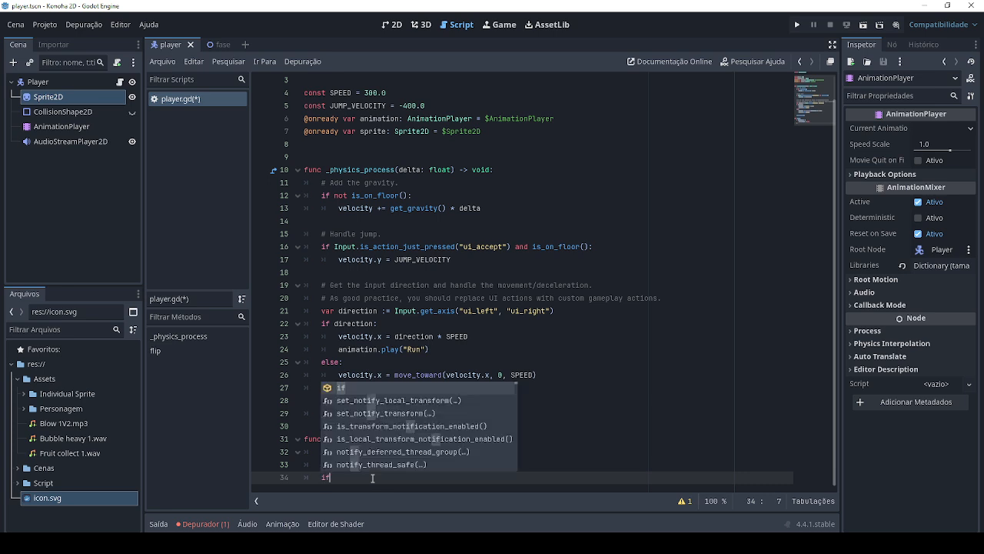
text( velo)
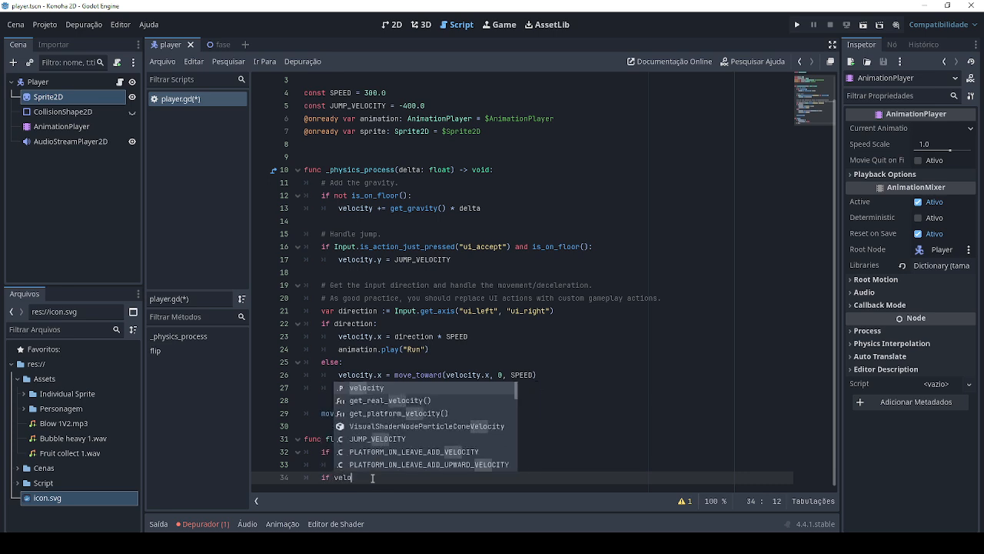
text(city.x)
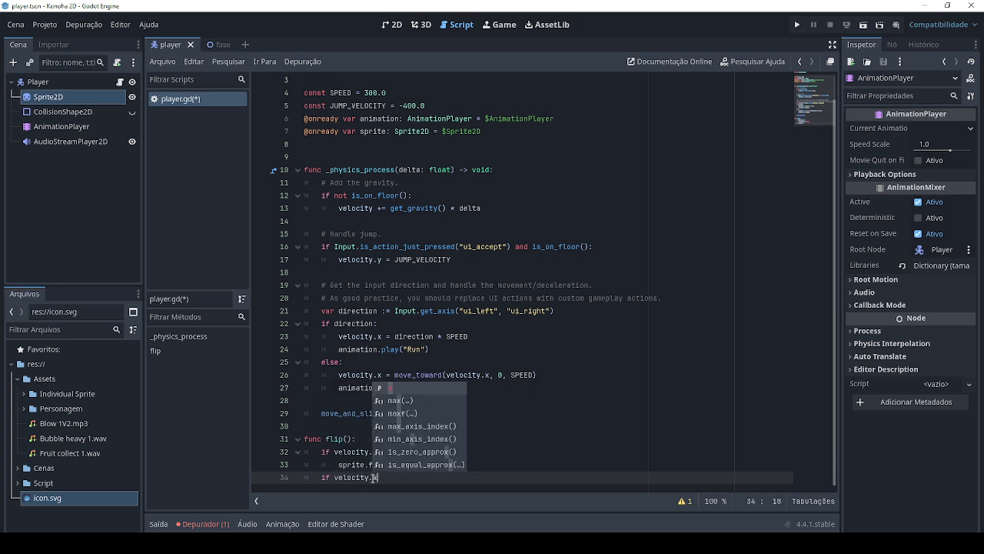
key(Return)
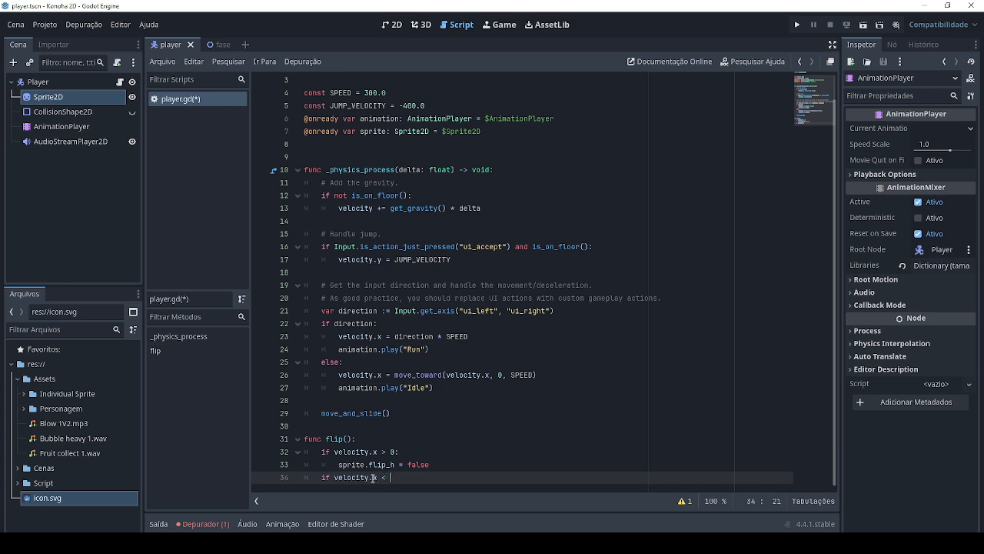
text(< 0:)
key(Return)
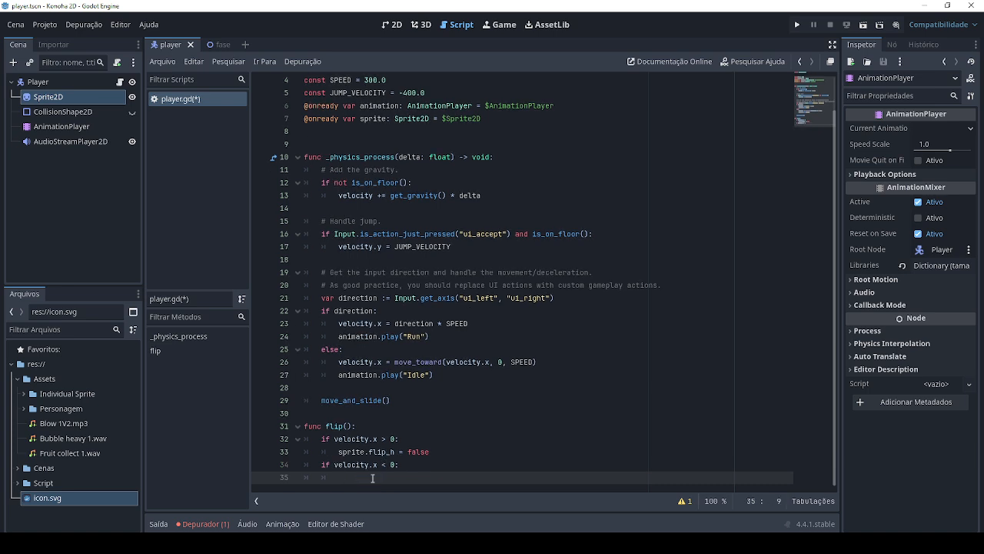
text(sprite.)
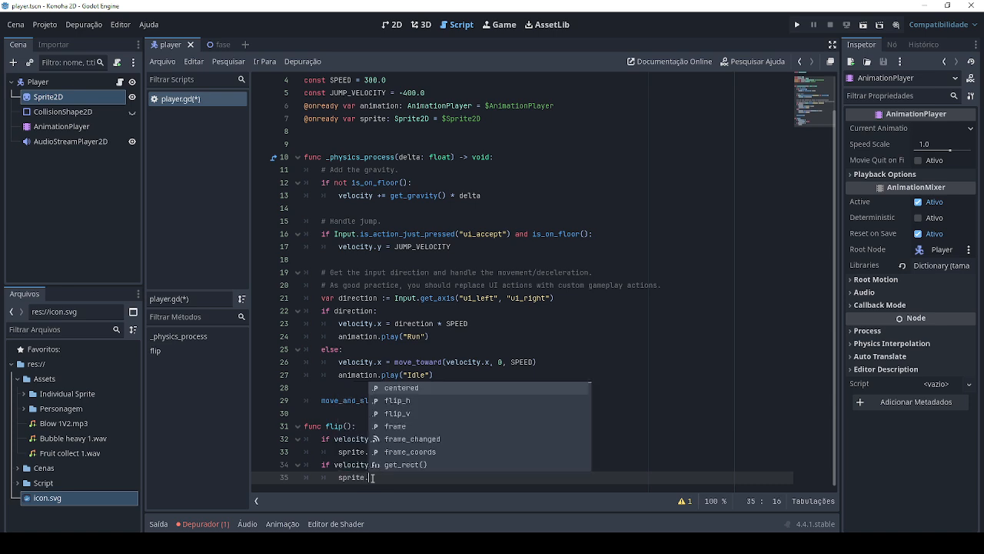
key(Down)
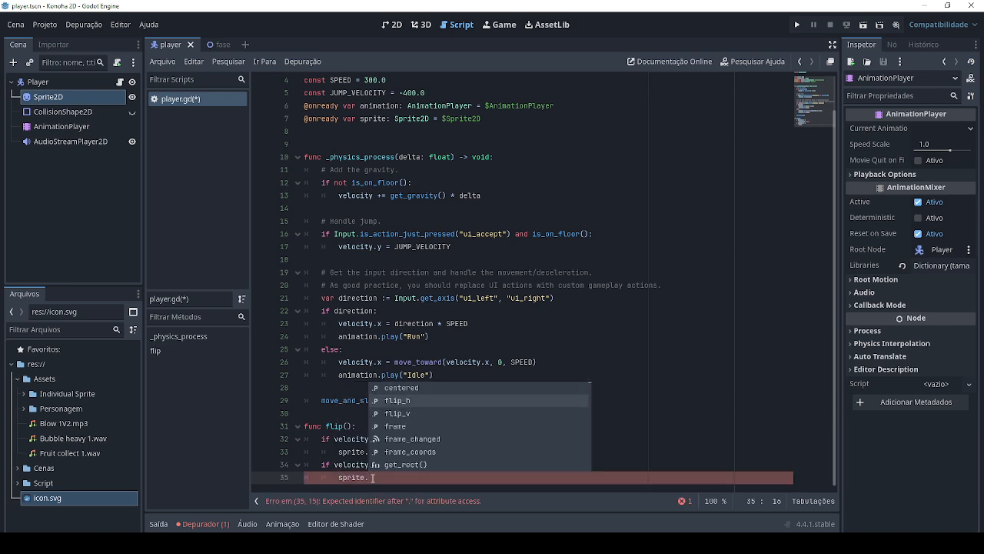
key(Return)
text(= true)
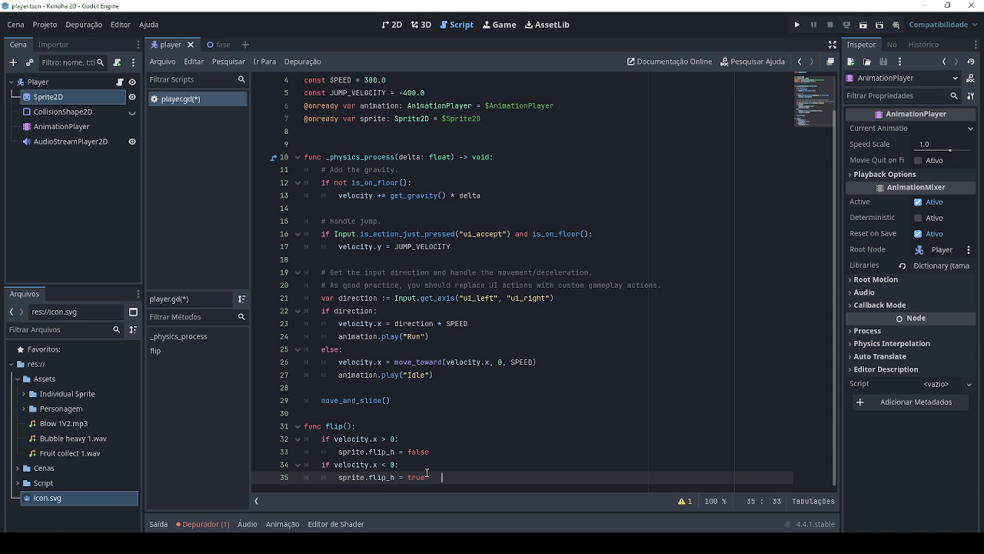
key(BackSpace)
Step: Call flip() inside _physics_process, on the line just above move_and_slide()
click(350, 387)
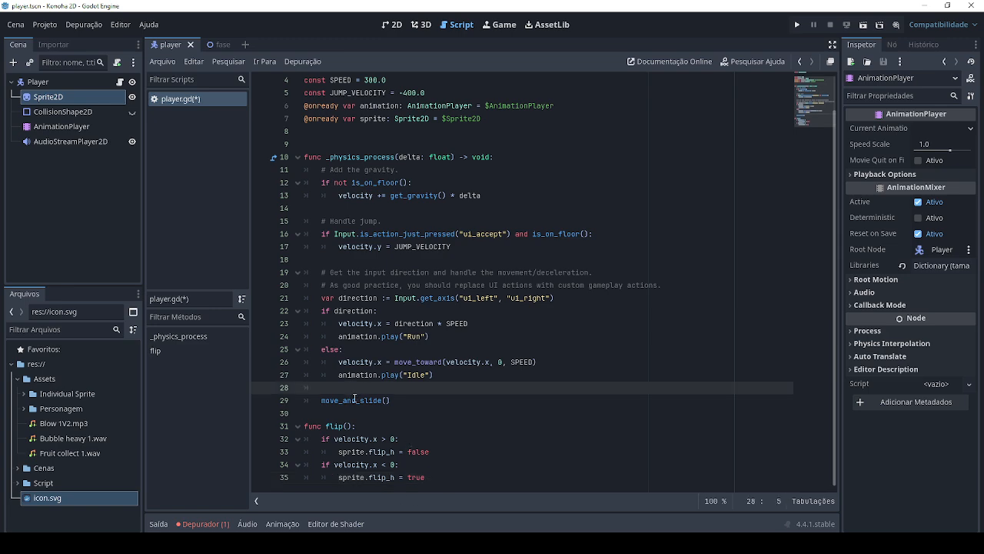
text(flip())
Step: Test-run the fase scene, moving the player right and left and jumping to check the sprite flipping
click(218, 45)
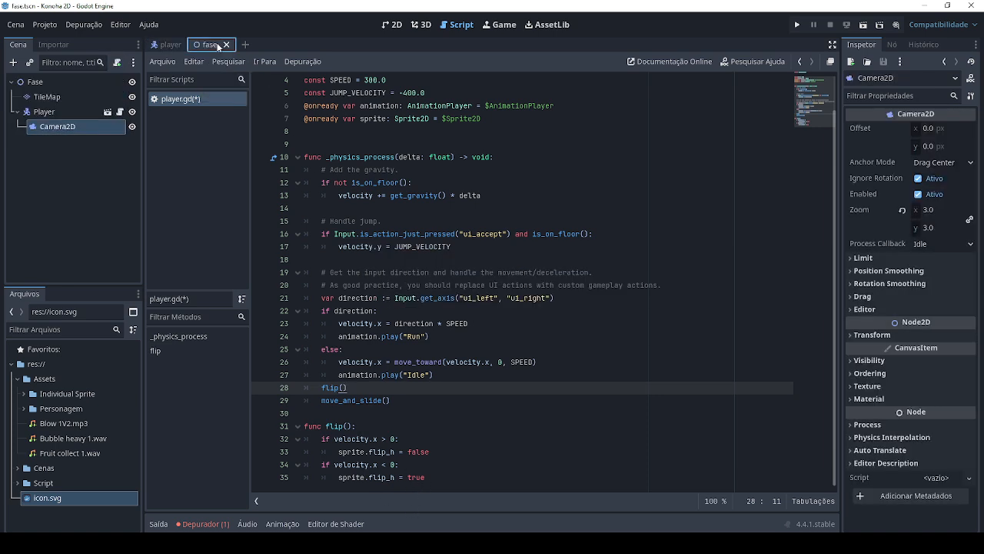
click(863, 24)
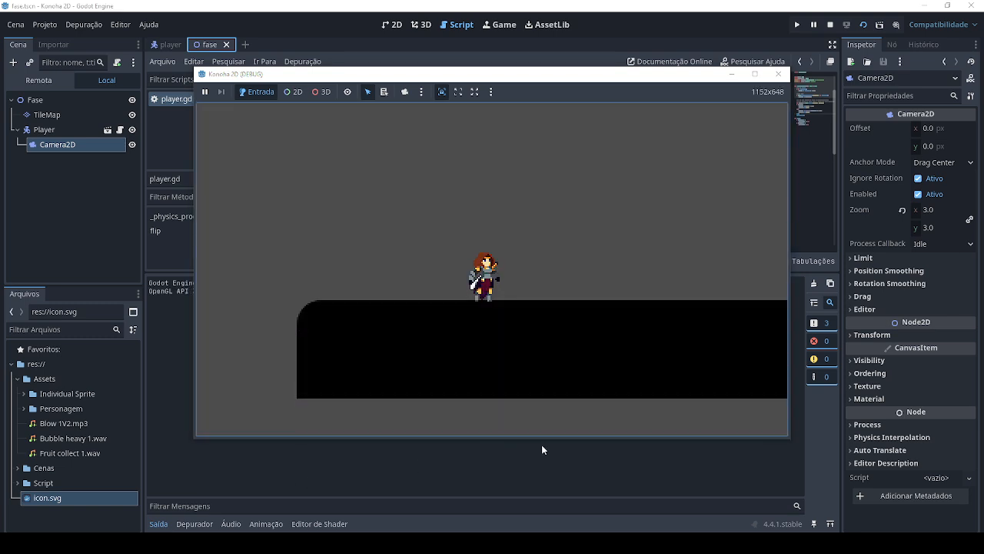
key(Right)
key(Left)
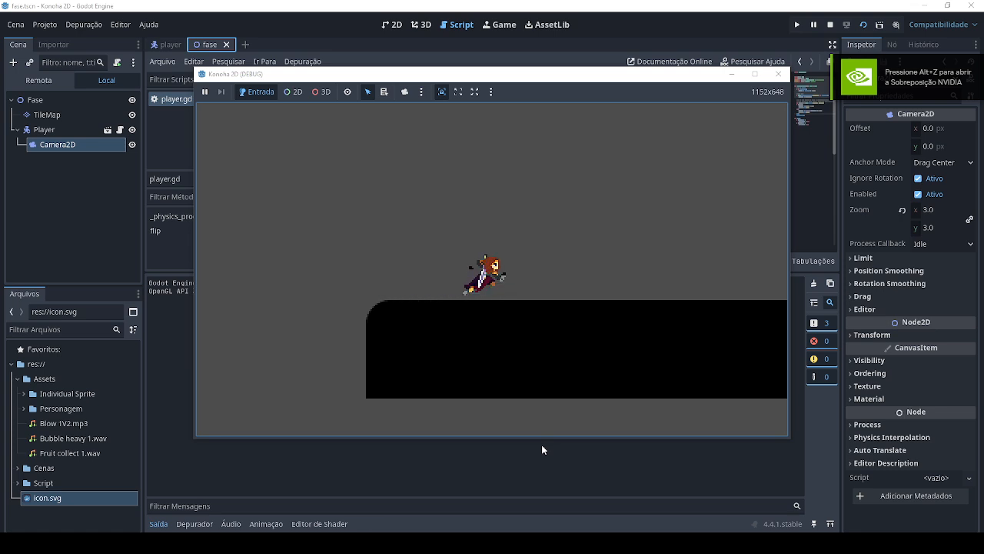
key(Right)
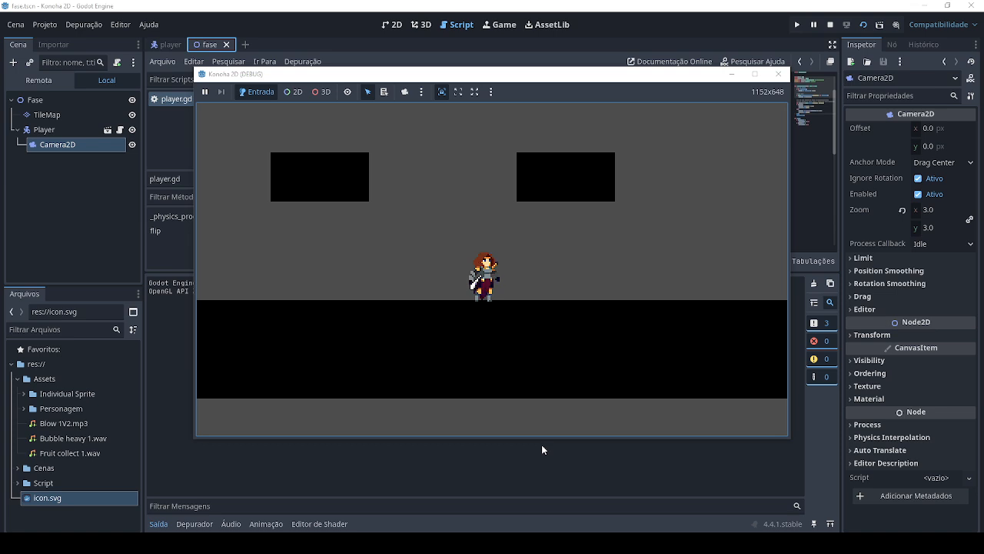
key(space)
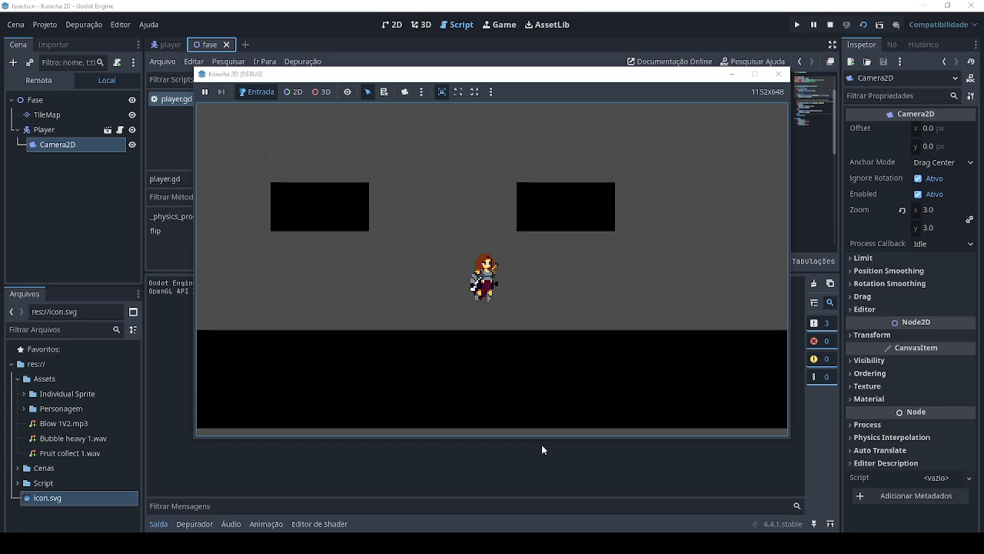
key(Left)
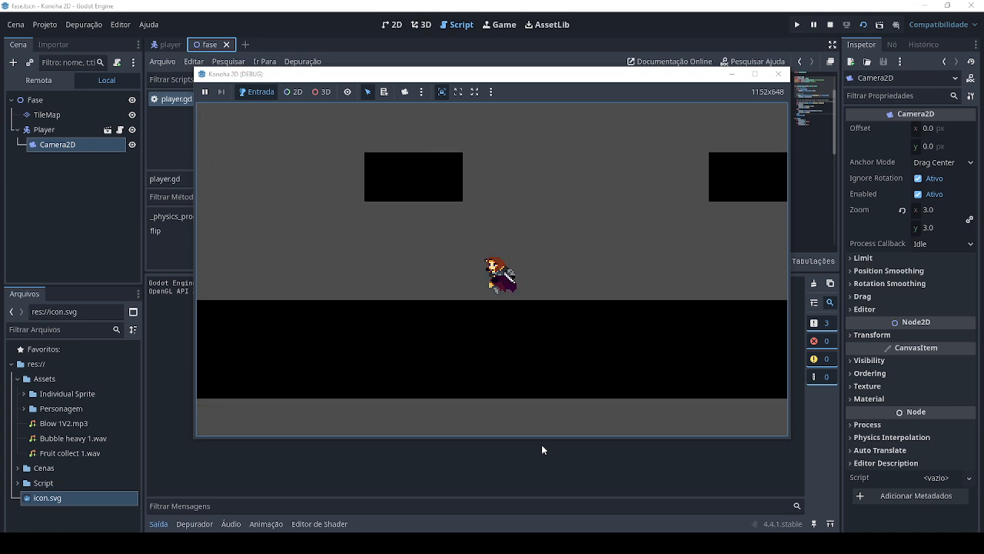
key(Right)
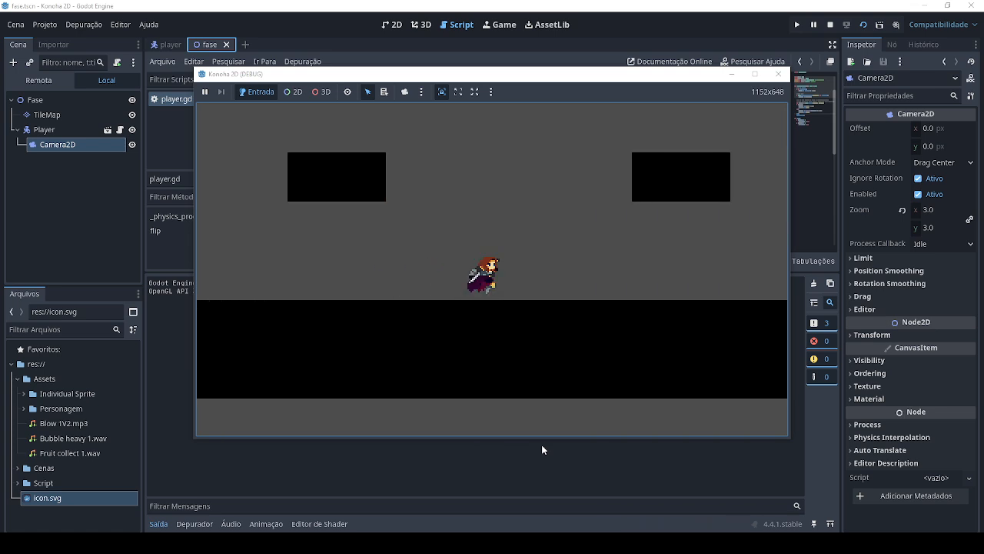
key(Left)
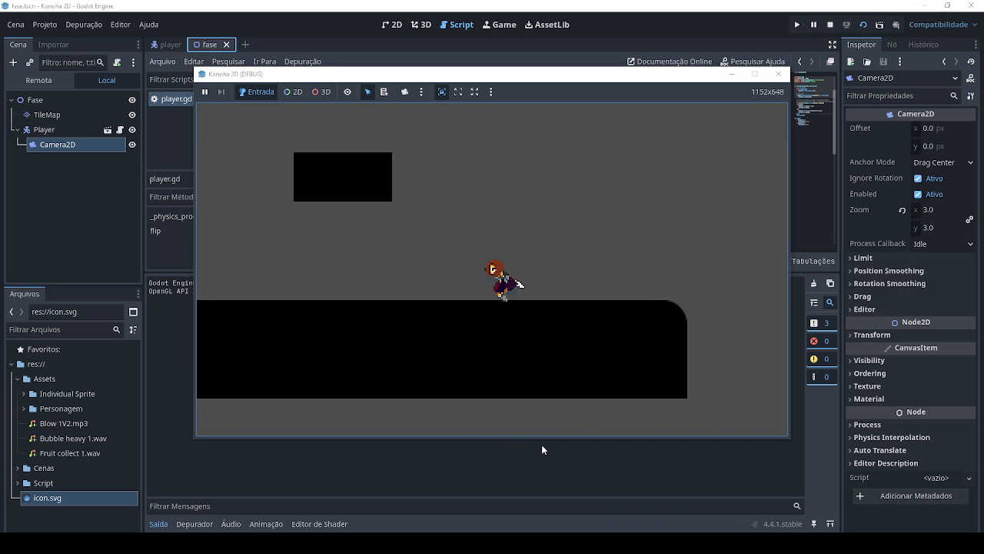